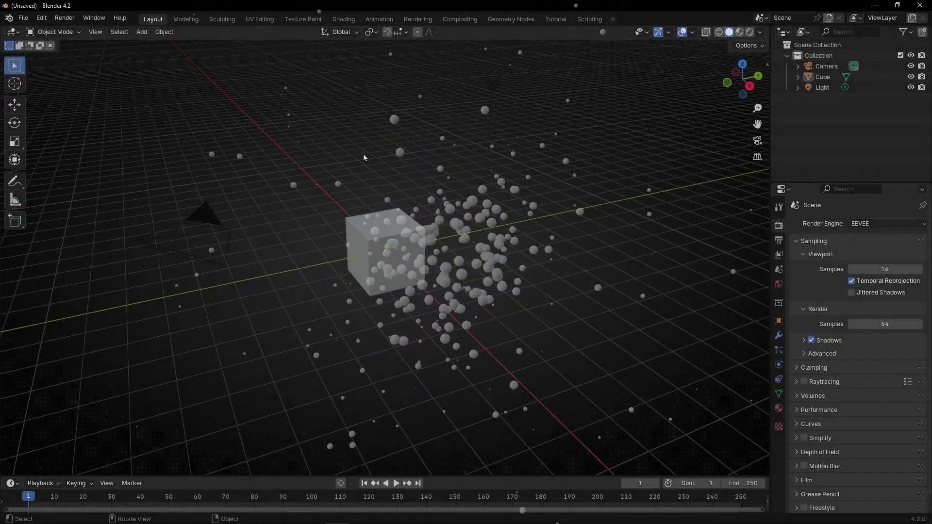
Delete the camera and the light from the scene, leaving only the default cube
click(204, 214)
key(Delete)
click(494, 85)
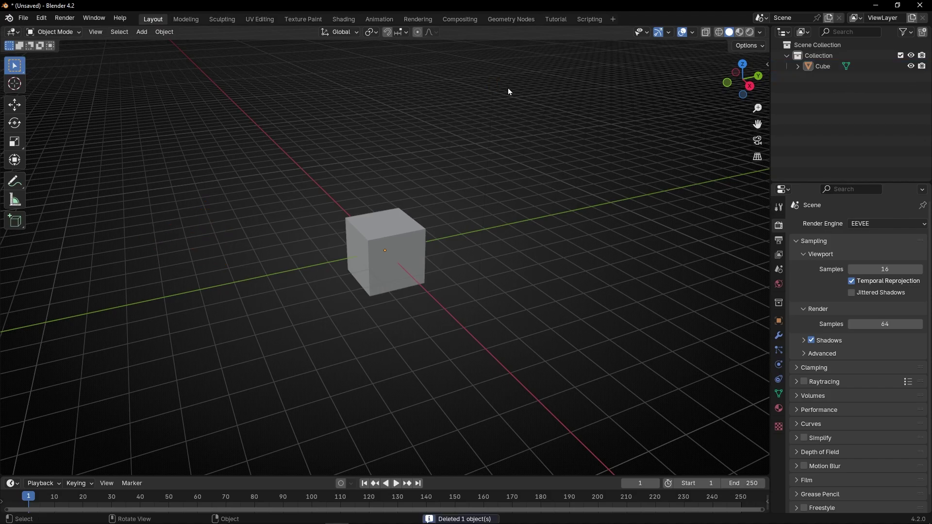
Switch to the Tutorial workspace, create a new geometry node tree on the cube and maximize the node editor
click(556, 19)
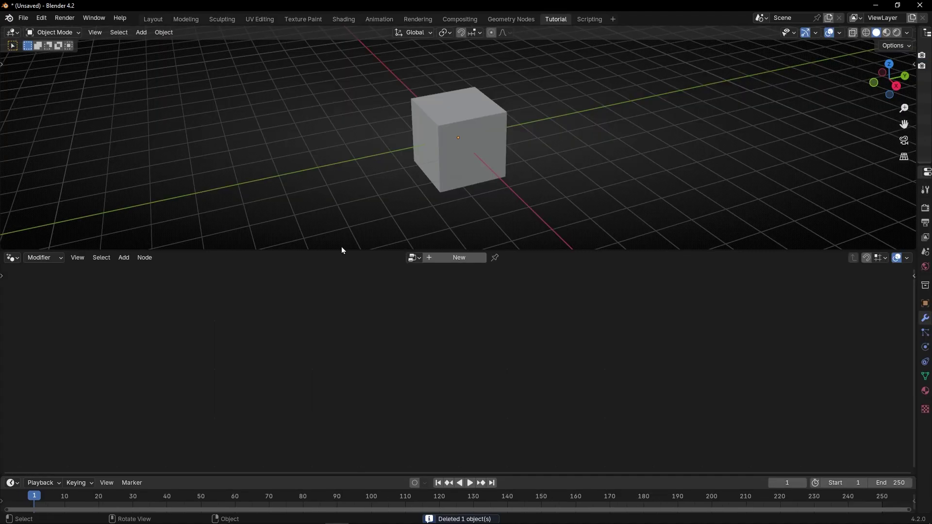
click(462, 260)
key(ctrl+space)
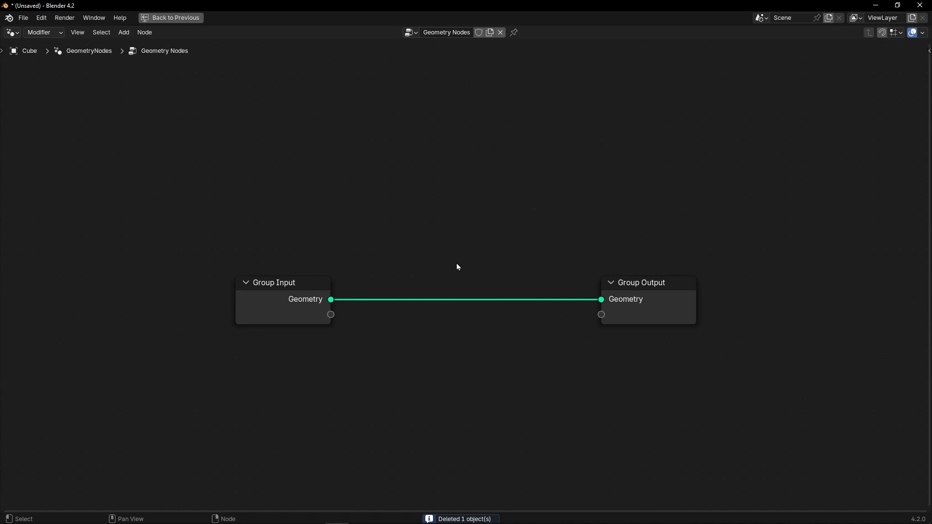
Add a simulation zone and place it above the Group Input and Group Output nodes
key(shift+a)
text(simu)
key(Return)
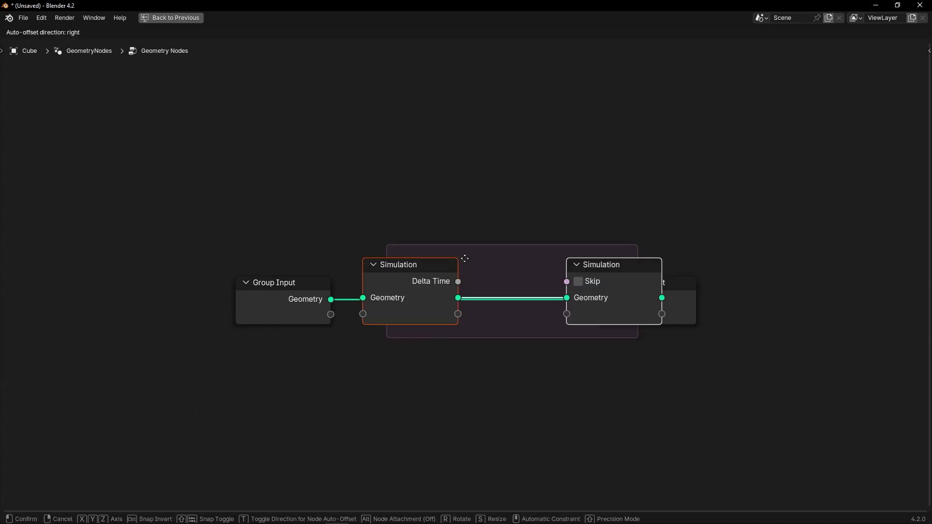
click(382, 146)
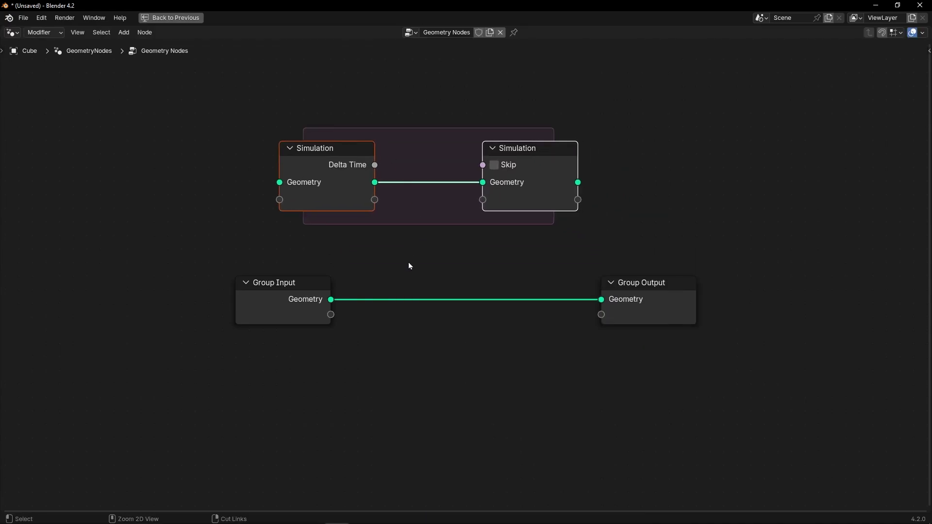
Link the simulation zone's geometry output to the Group Output node and move that node beside the zone
alt+right_drag(546, 205, 632, 301)
key(g)
click(573, 203)
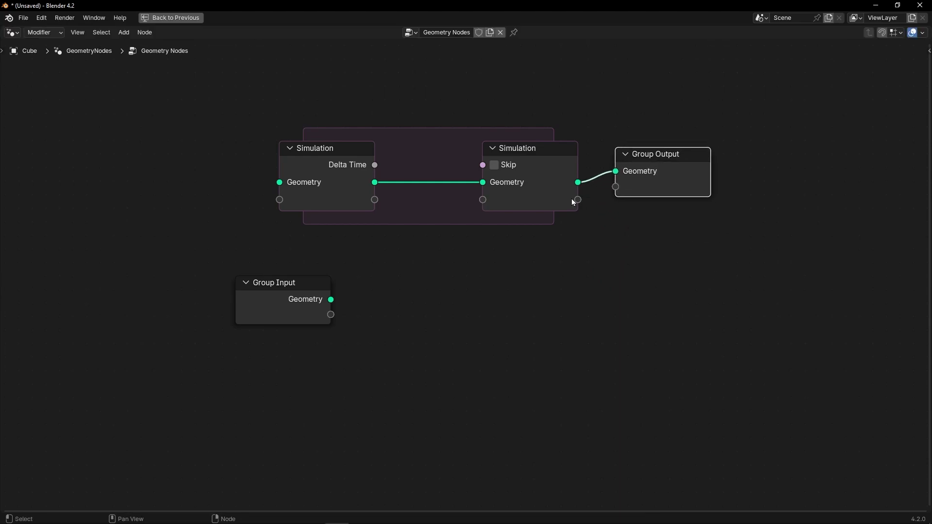
Delete the Group Input node and place a UV Sphere node below the simulation zone
click(281, 305)
key(x)
key(shift+a)
mouse_move(273, 307)
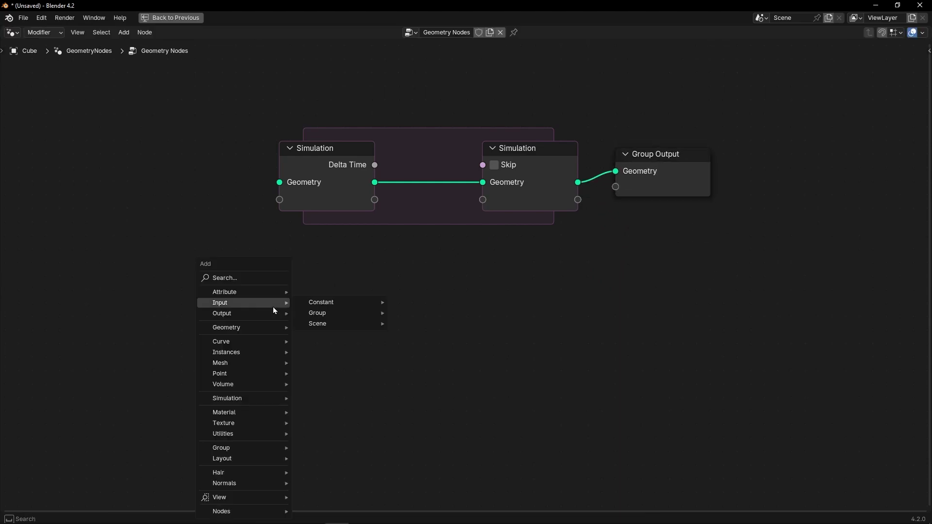
text(uv)
key(Return)
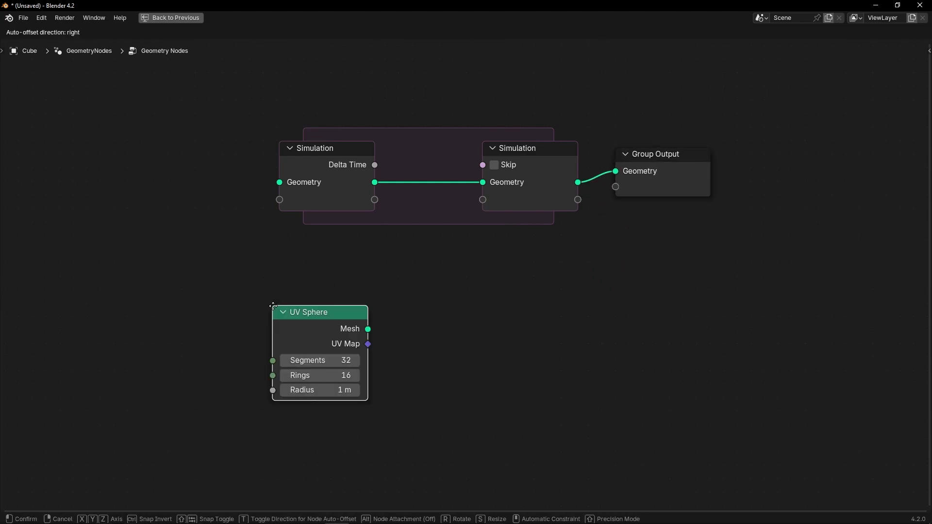
click(267, 345)
Insert a Join Geometry node between the simulation input and output, and widen the zone by moving the input node away
key(shift+a)
text(j)
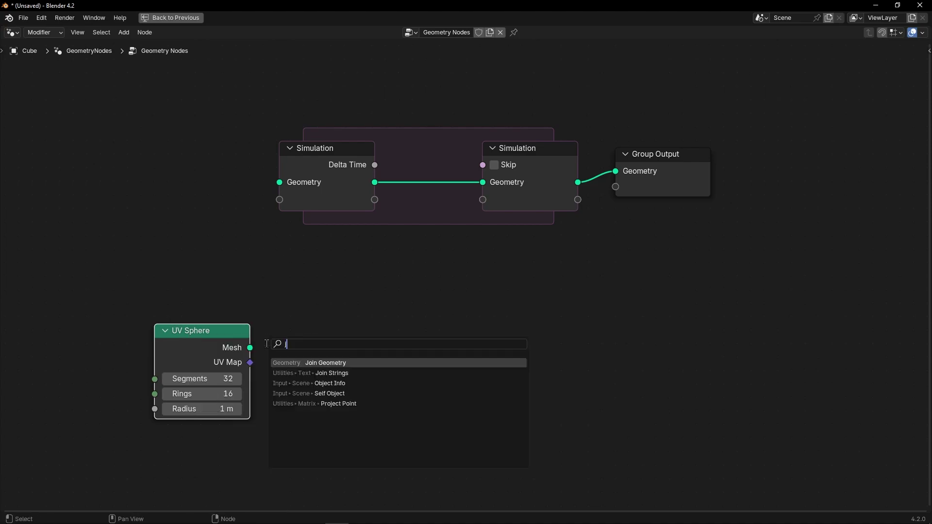
text(oin)
key(Return)
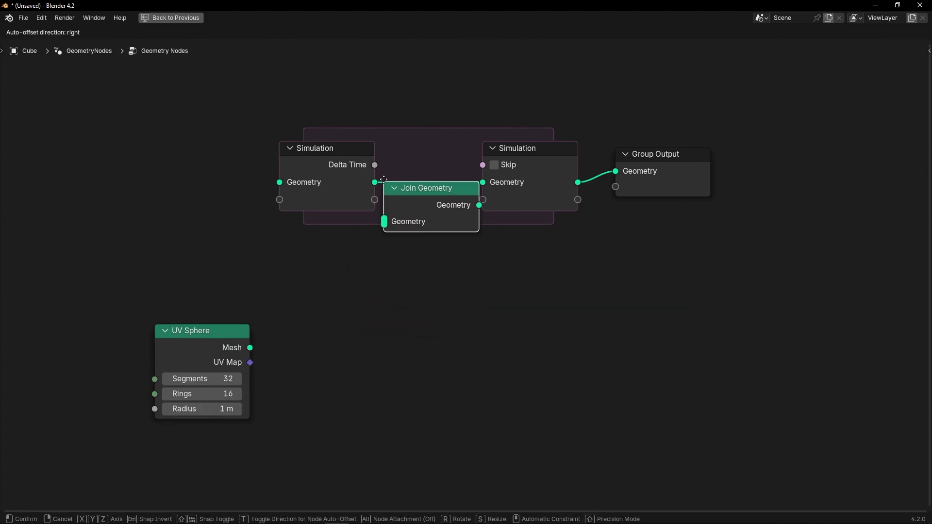
click(401, 156)
drag(340, 187, 197, 187)
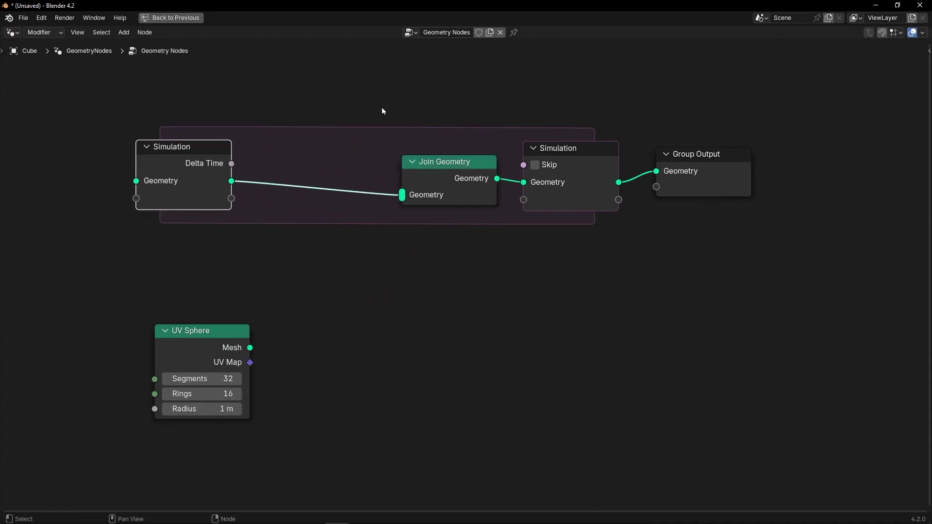
Connect the UV Sphere's mesh to the Join Geometry node and restore the multi-editor layout
scroll(299, 150, down, 2)
middle_drag(299, 150, 325, 166)
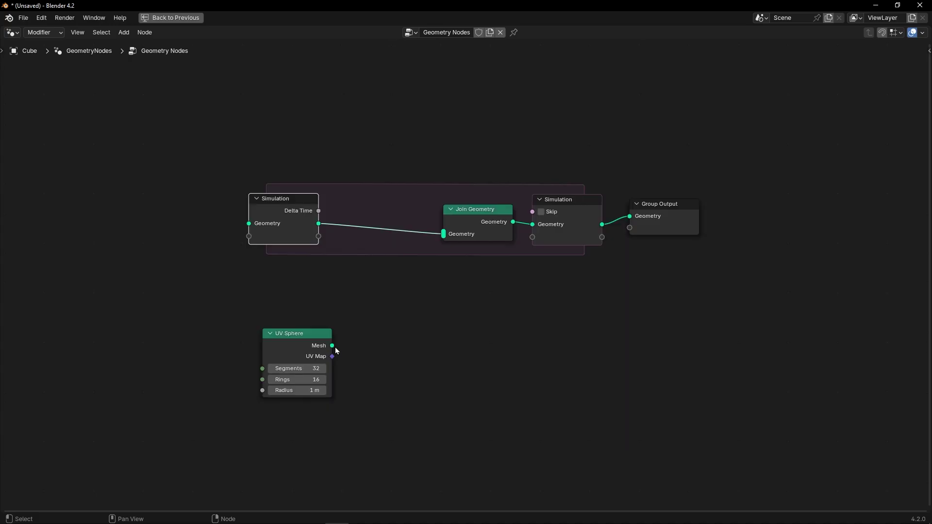
drag(332, 345, 443, 235)
key(ctrl+space)
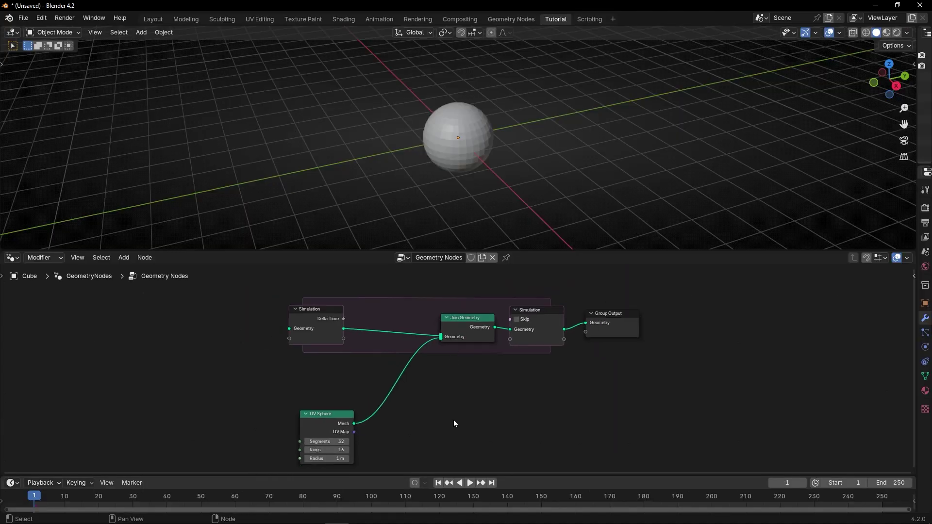
Split the 3D viewport, turn the new area into a Spreadsheet and narrow it to its data column
drag(2, 39, 341, 97)
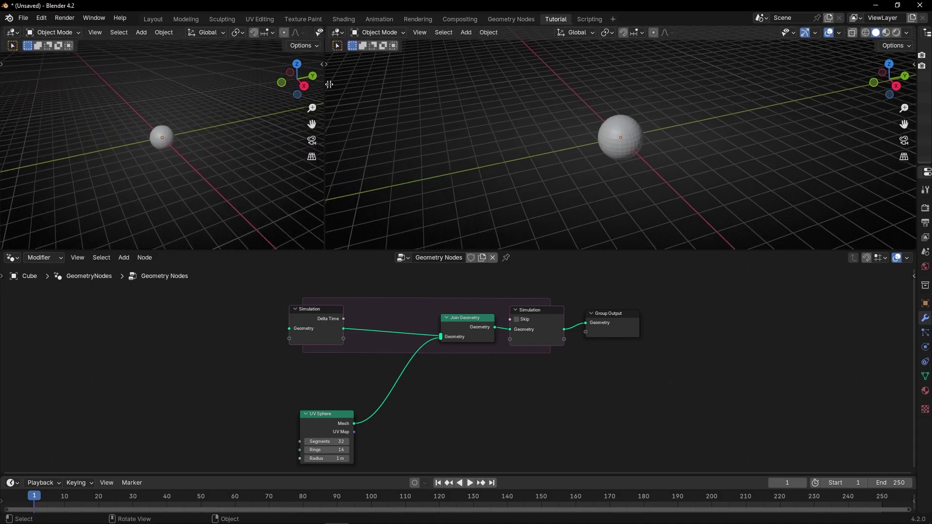
click(13, 33)
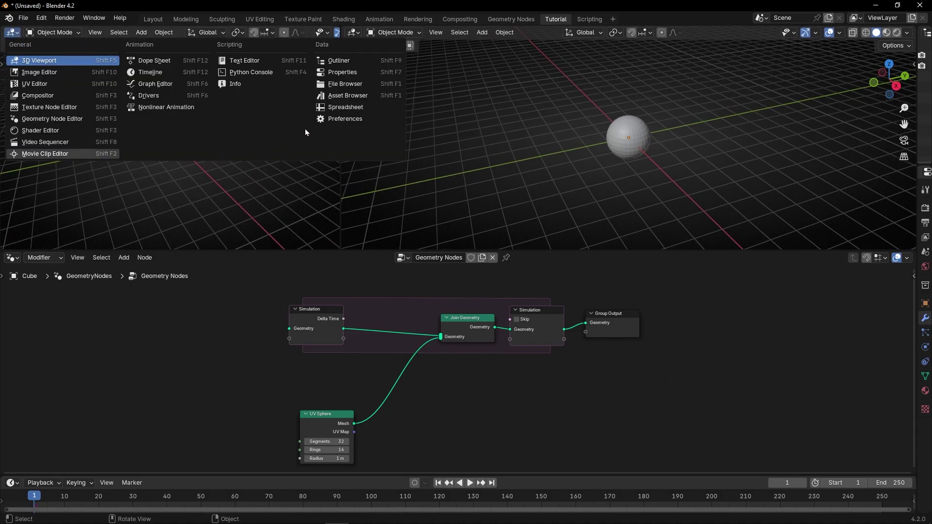
click(323, 119)
drag(335, 136, 98, 131)
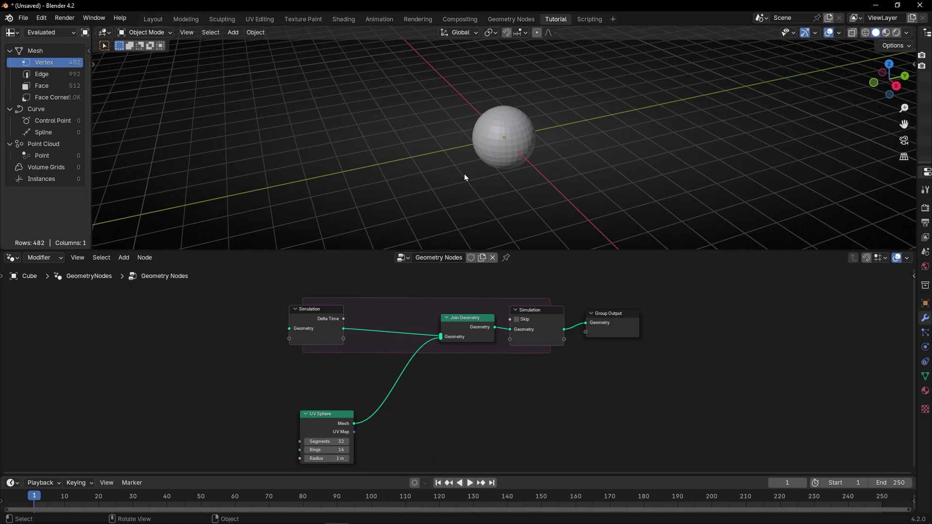
Insert a Distribute Points on Faces node between the UV Sphere and Join Geometry, and space the nodes apart
key(shift+a)
text(distr)
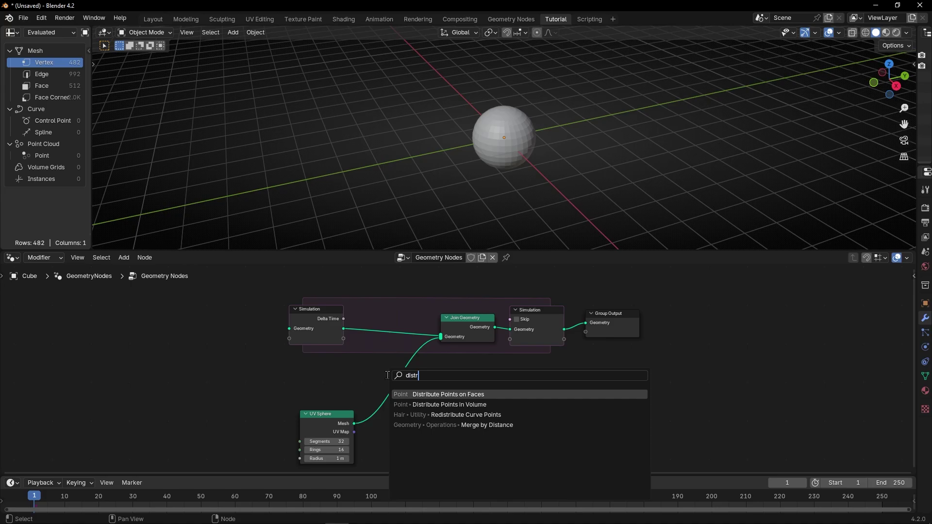
key(Return)
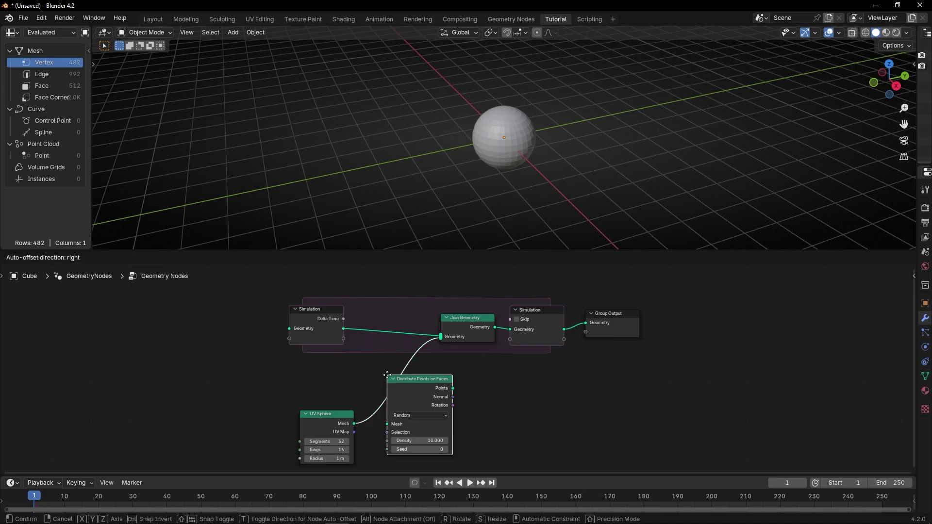
click(387, 374)
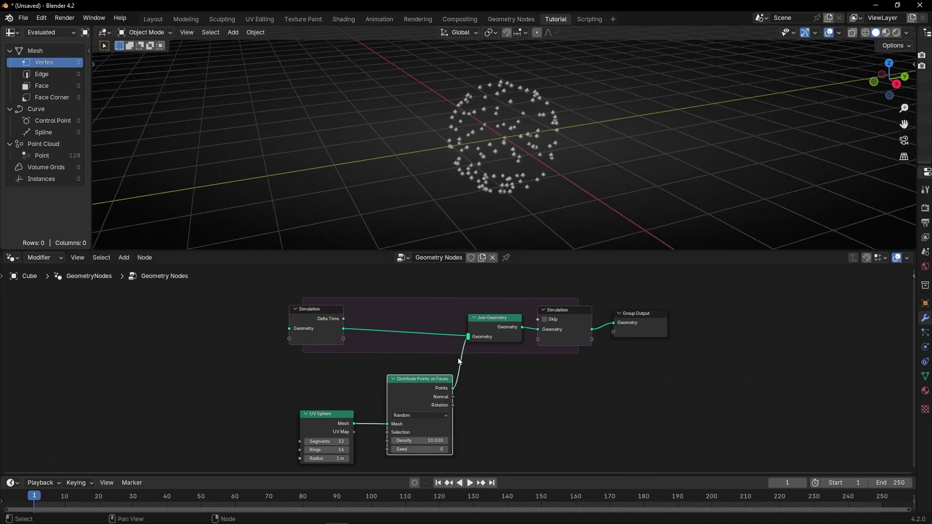
scroll(459, 361, up, 1)
drag(396, 415, 375, 407)
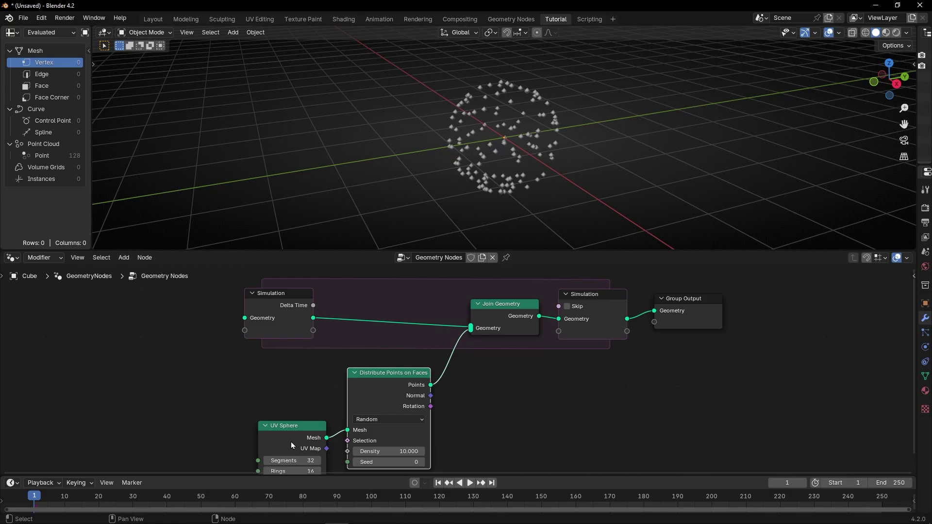
drag(291, 443, 262, 410)
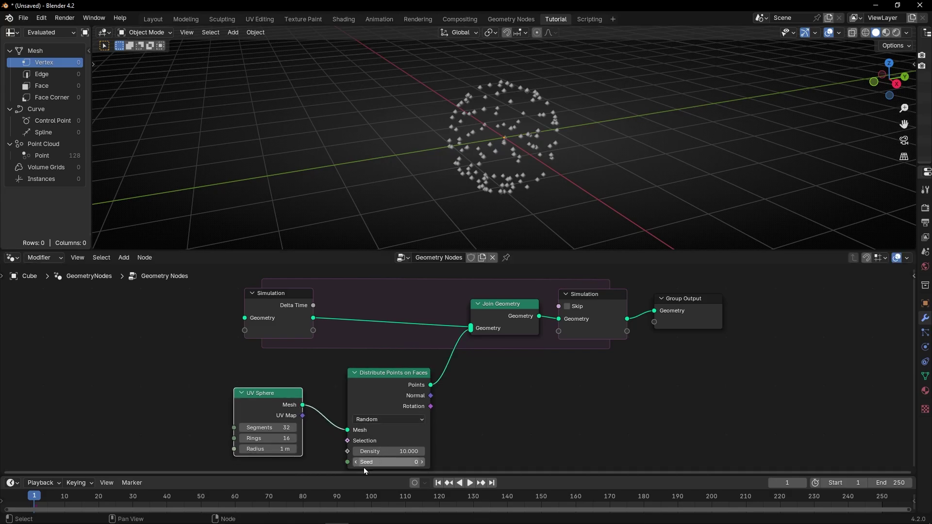
Enlarge the timeline and play the simulation, checking the point count in the spreadsheet and the points in the viewport
drag(363, 472, 360, 455)
scroll(303, 503, down, 6)
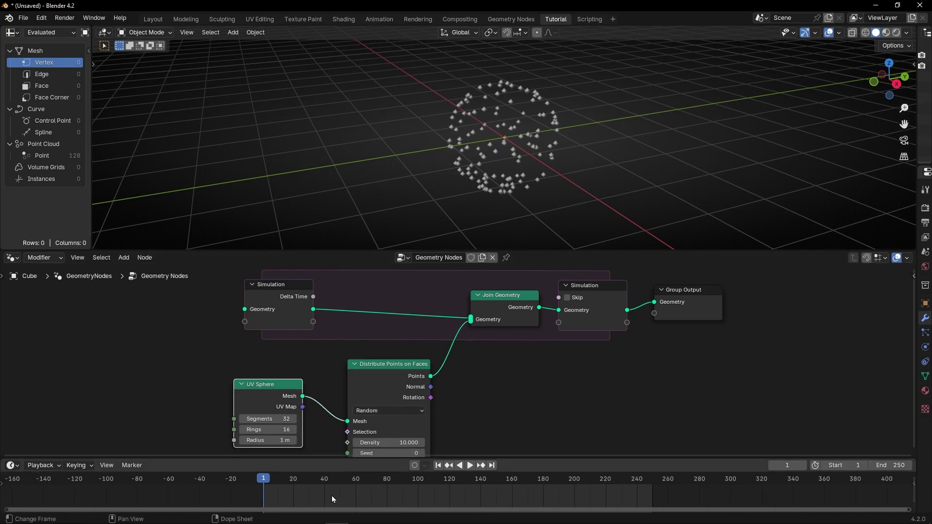
key(space)
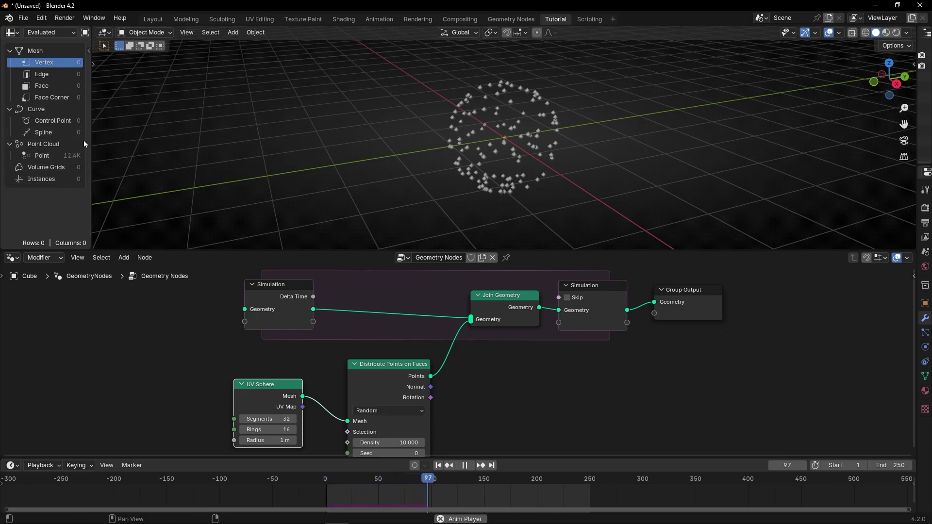
key(space)
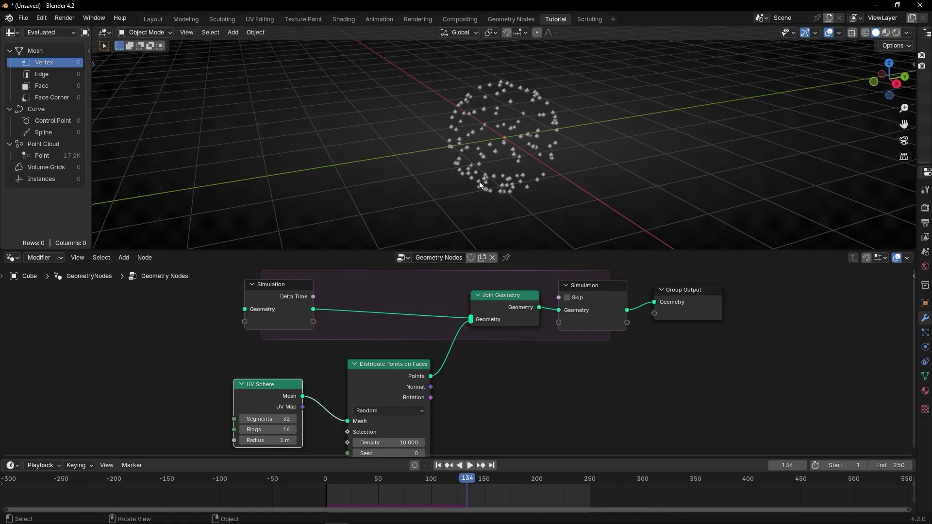
scroll(515, 122, up, 4)
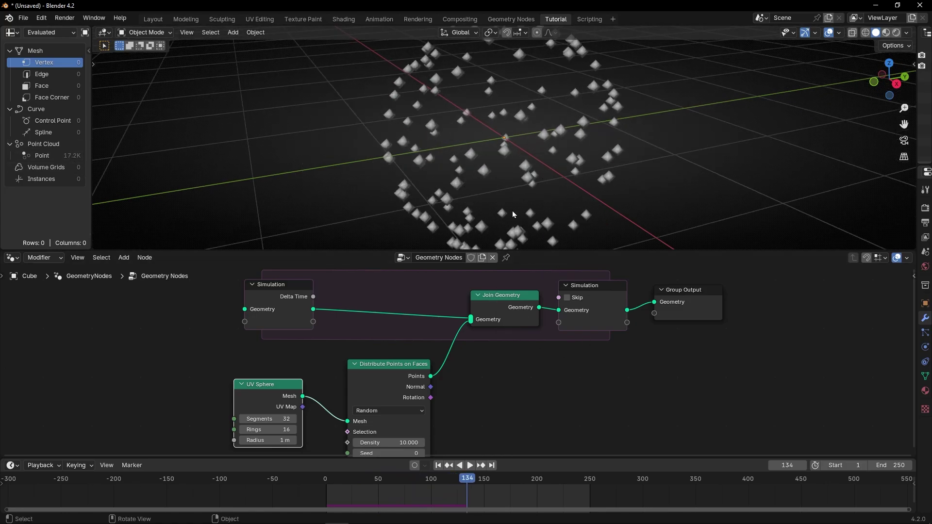
Make room in the simulation zone and insert a Set Position node between Join Geometry and the simulation output
scroll(630, 377, down, 2)
middle_drag(630, 377, 557, 366)
drag(564, 310, 732, 308)
drag(508, 314, 657, 314)
key(shift+a)
text(set pos)
key(Return)
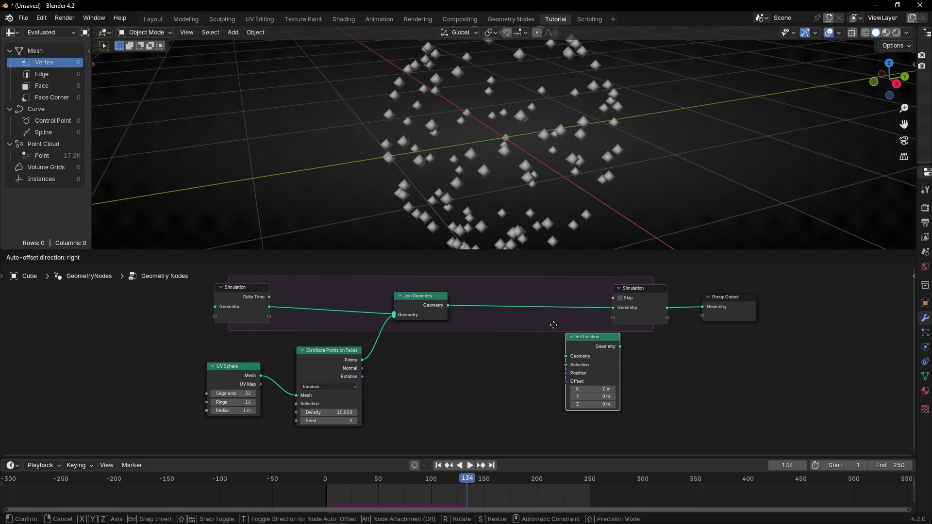
click(506, 298)
middle_drag(463, 409, 482, 392)
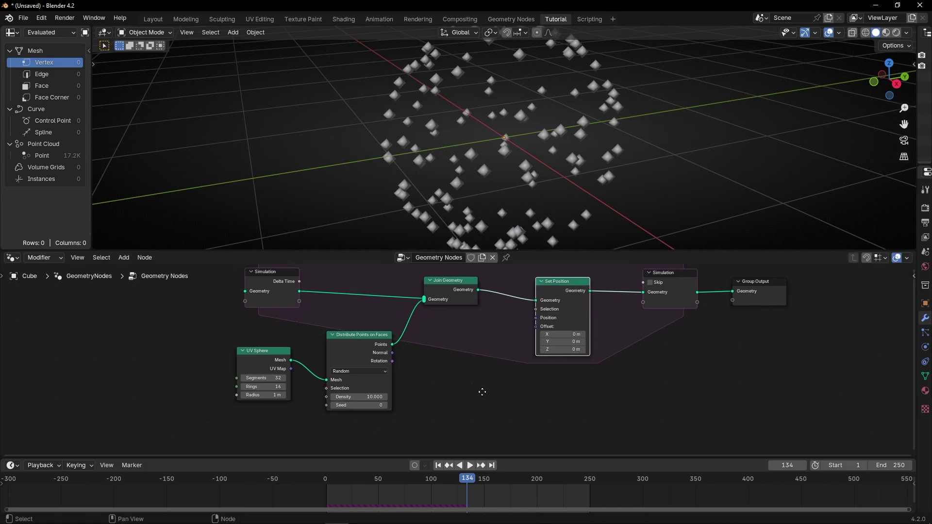
Try a Y offset on the Set Position node during playback and undo it
key(space)
drag(558, 342, 561, 341)
key(Escape)
key(ctrl+z)
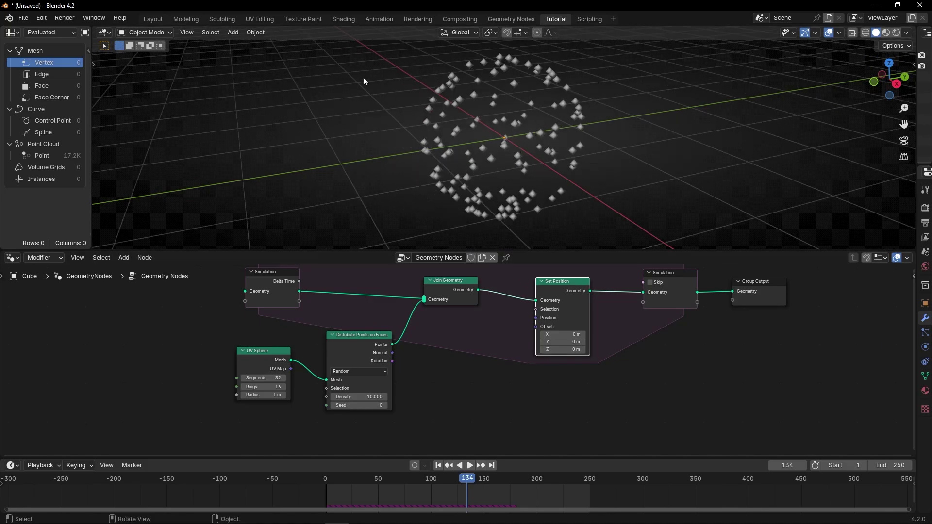
Space out the UV Sphere and Distribute Points on Faces nodes and insert a Store Named Attribute node between them
scroll(249, 409, up, 3)
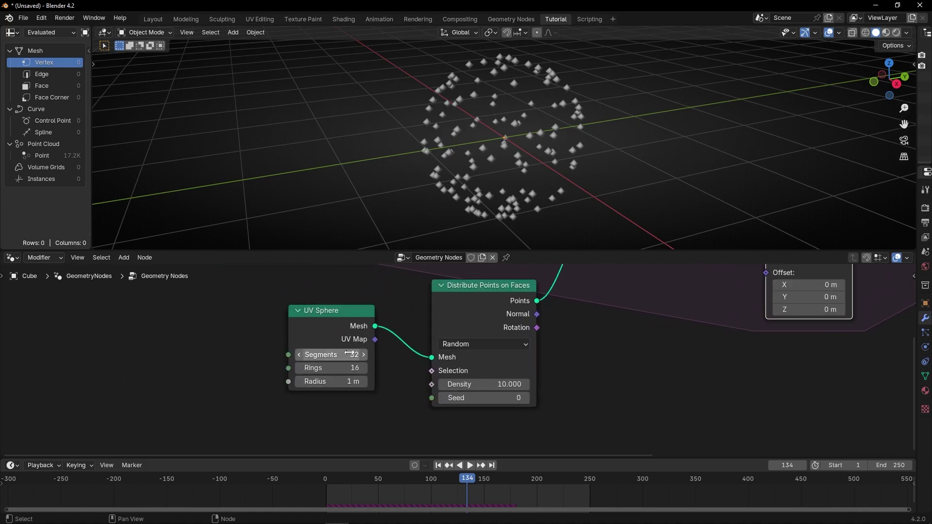
drag(318, 329, 271, 328)
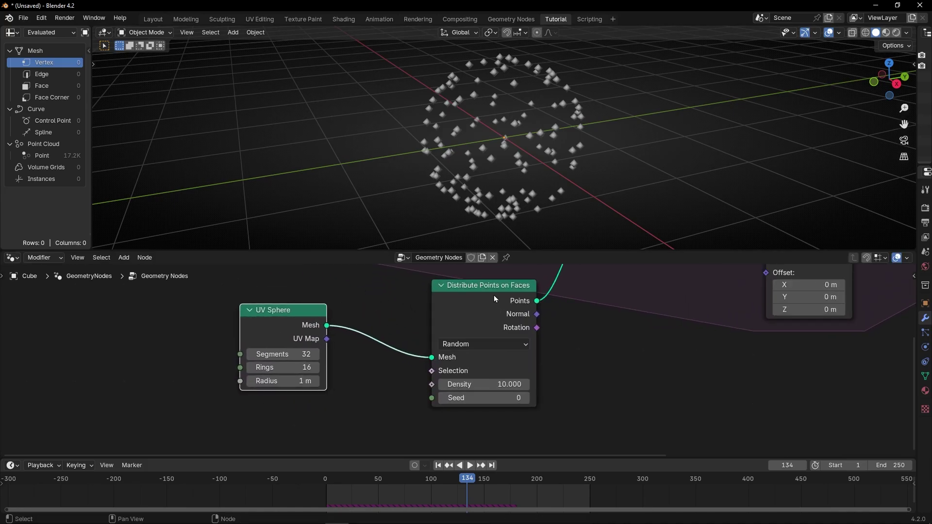
drag(491, 293, 485, 310)
key(shift+a)
text(store)
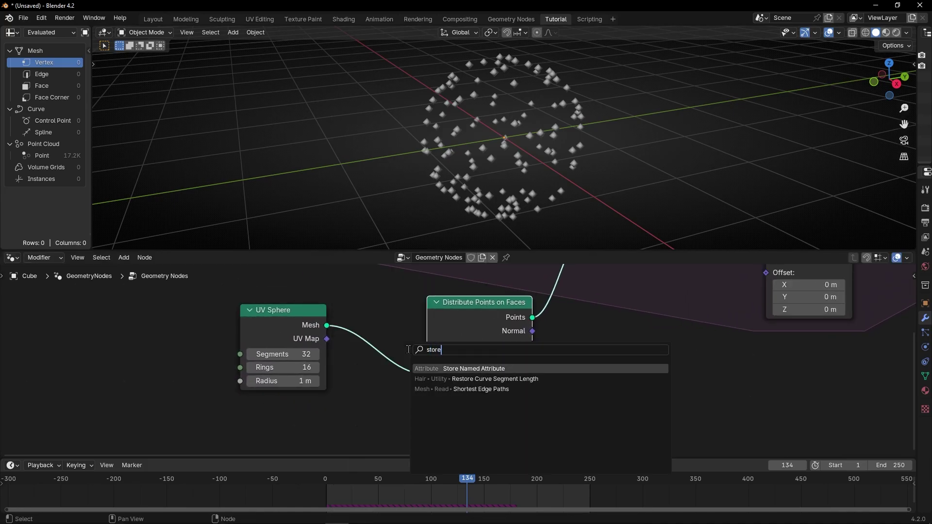
key(Return)
click(355, 297)
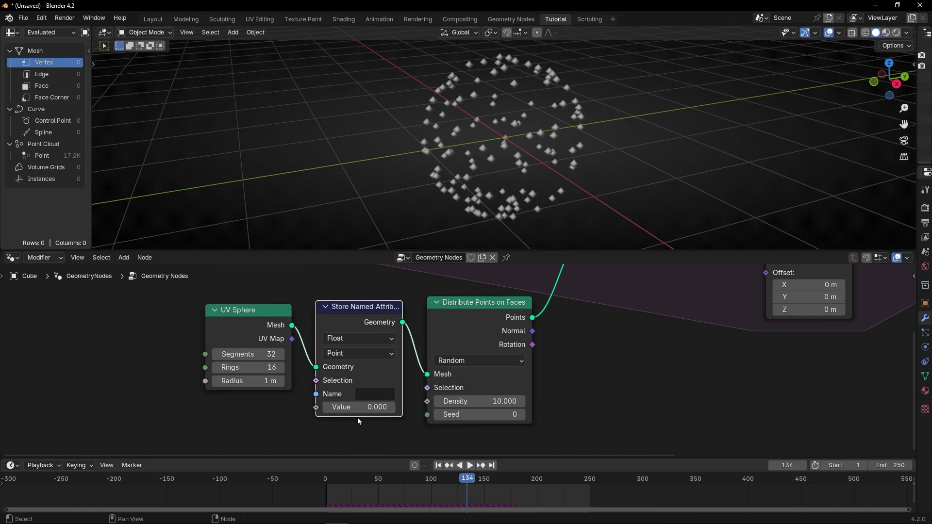
Add a Normal node linked to the Store Named Attribute node's value and place it directly below that node
scroll(366, 399, up, 2)
drag(330, 378, 130, 382)
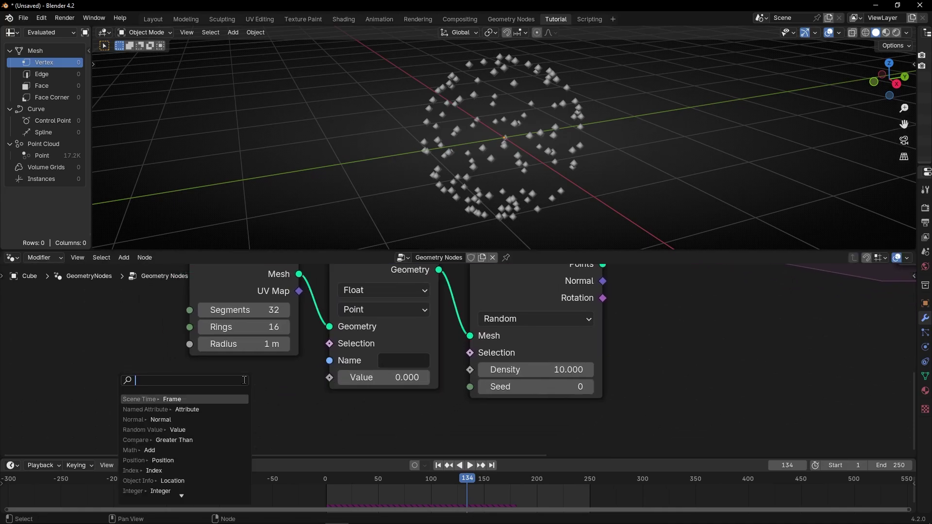
text(nor)
key(Return)
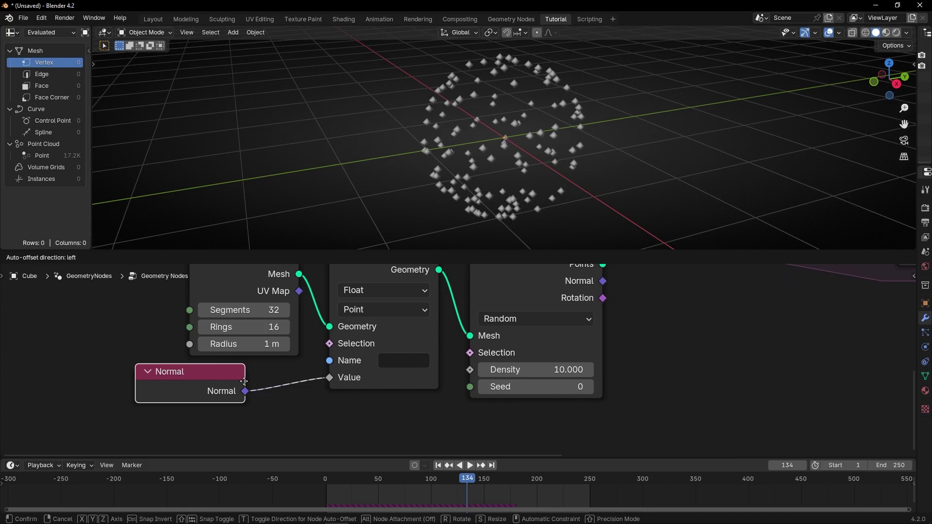
click(435, 420)
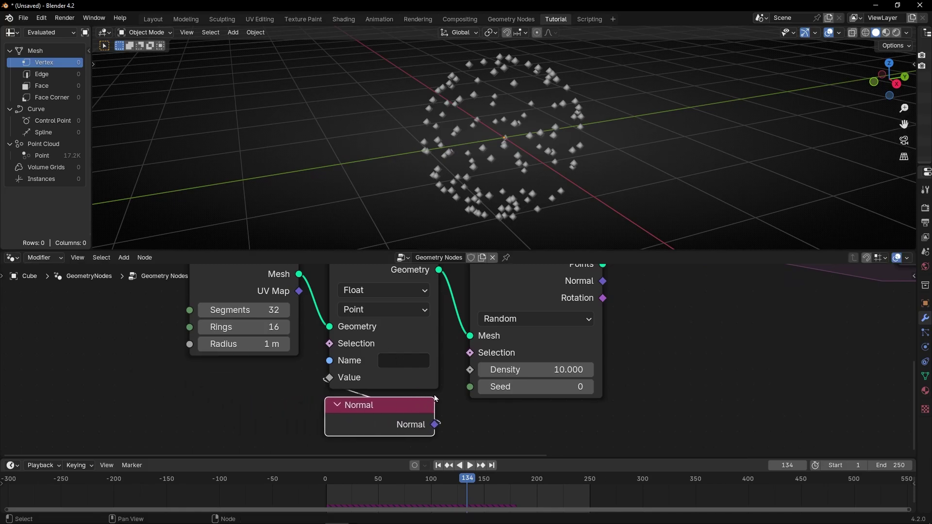
Set the Store Named Attribute node's data type to Vector and its attribute name to ObjNor
click(386, 291)
click(376, 360)
click(396, 361)
text(ObjNor)
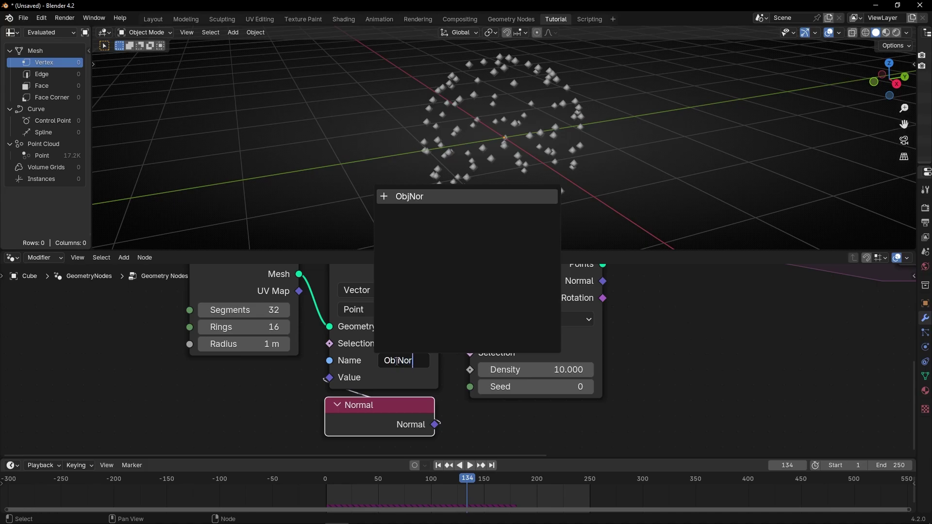
key(Return)
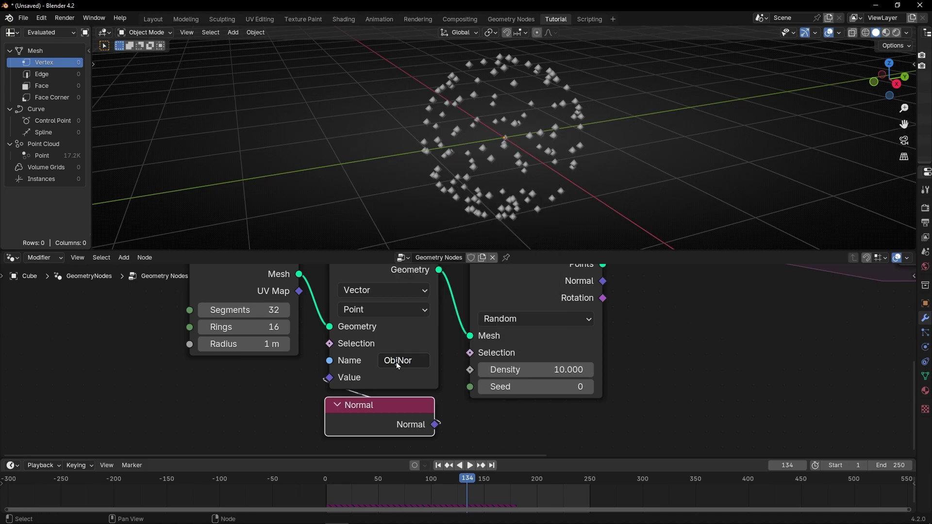
Group the UV Sphere, Store Named Attribute, Normal and Distribute Points on Faces nodes in a frame labelled Object
scroll(396, 362, down, 4)
drag(260, 291, 518, 388)
key(ctrl+j)
key(F2)
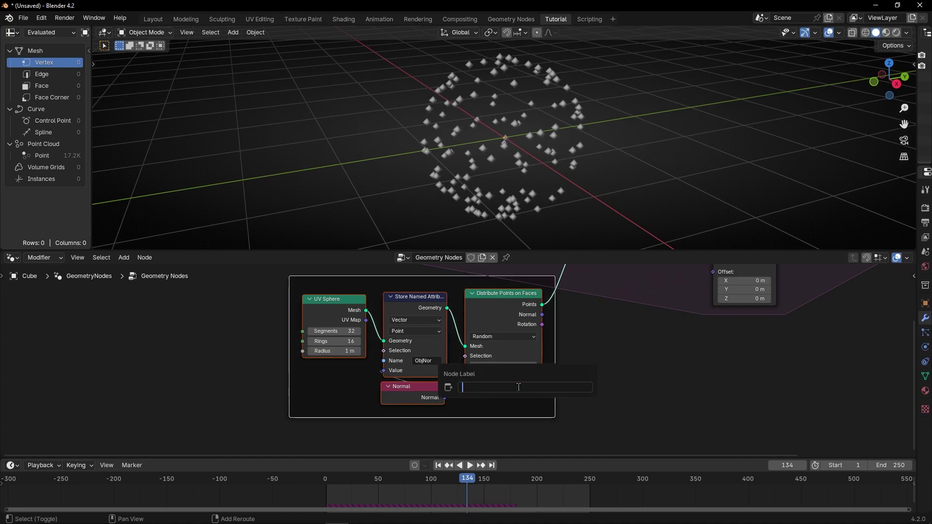
key(Return)
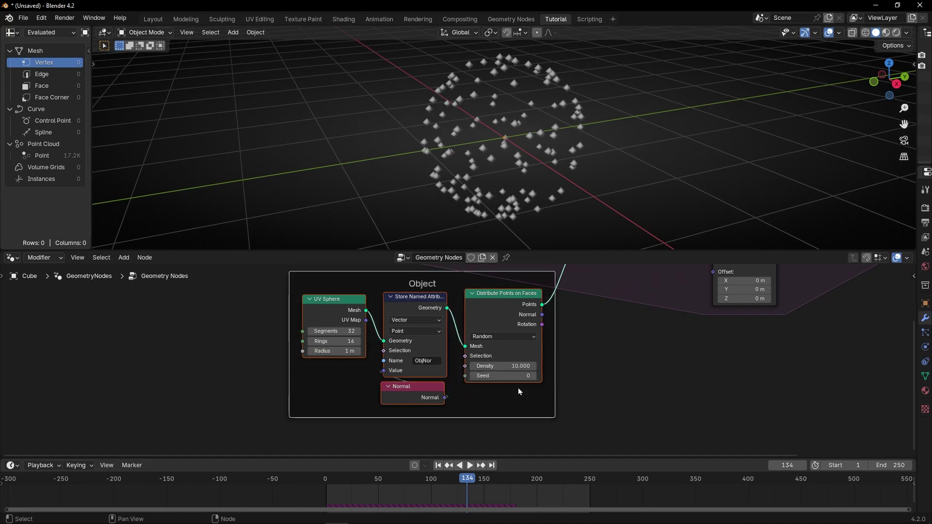
Add a Named Attribute node and place it just below the Set Position node
scroll(543, 401, down, 3)
middle_drag(568, 395, 203, 318)
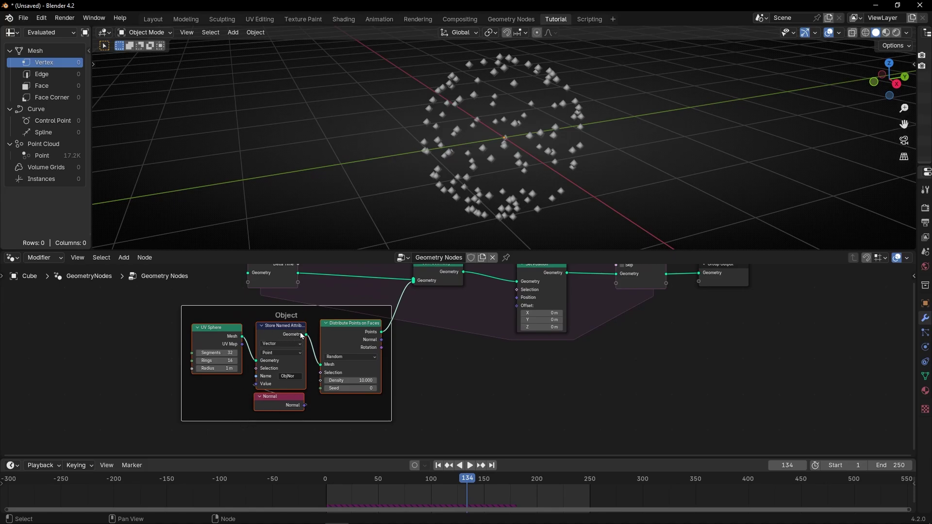
middle_drag(349, 355, 330, 378)
scroll(475, 380, up, 2)
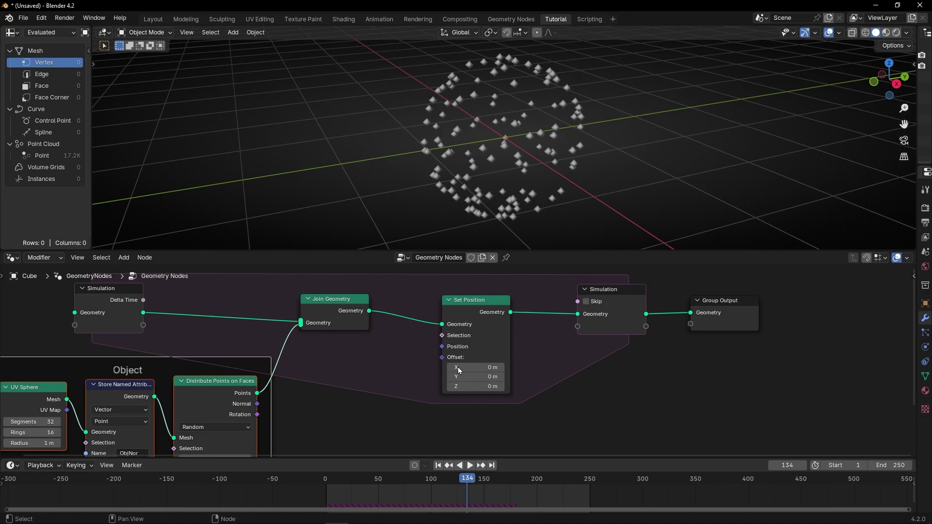
scroll(458, 369, up, 2)
ctrl+scroll(460, 377, right, 2)
key(shift+a)
mouse_move(466, 379)
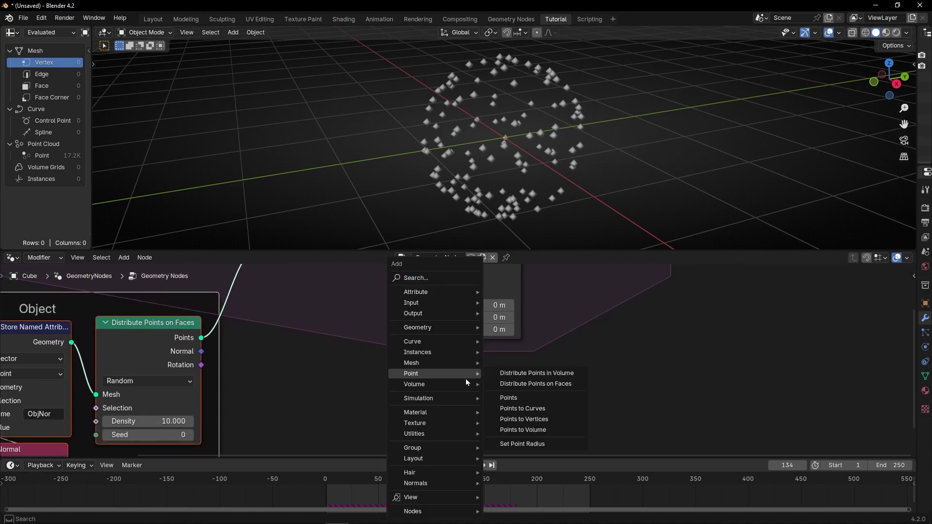
text(named)
key(Return)
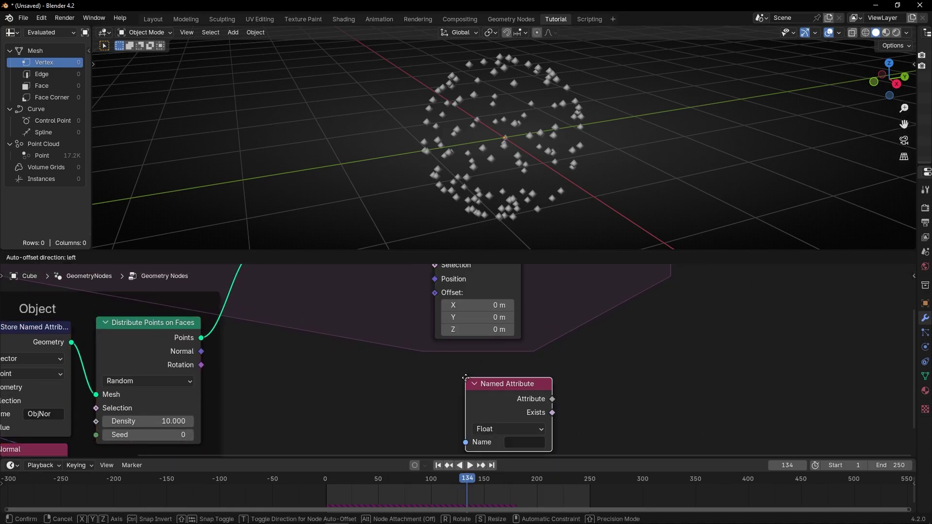
click(437, 360)
Set the Named Attribute node's attribute name to ObjNor
scroll(411, 386, down, 1)
middle_drag(410, 386, 422, 364)
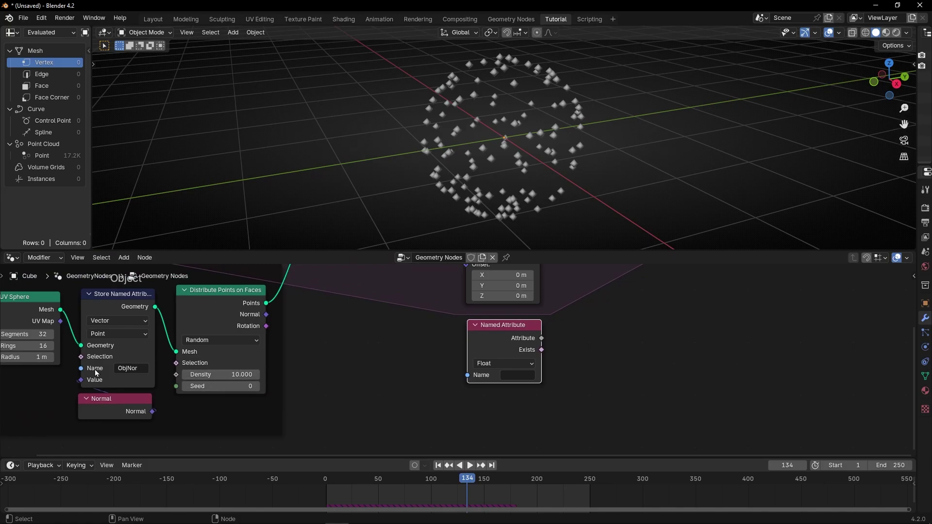
click(522, 374)
text(O)
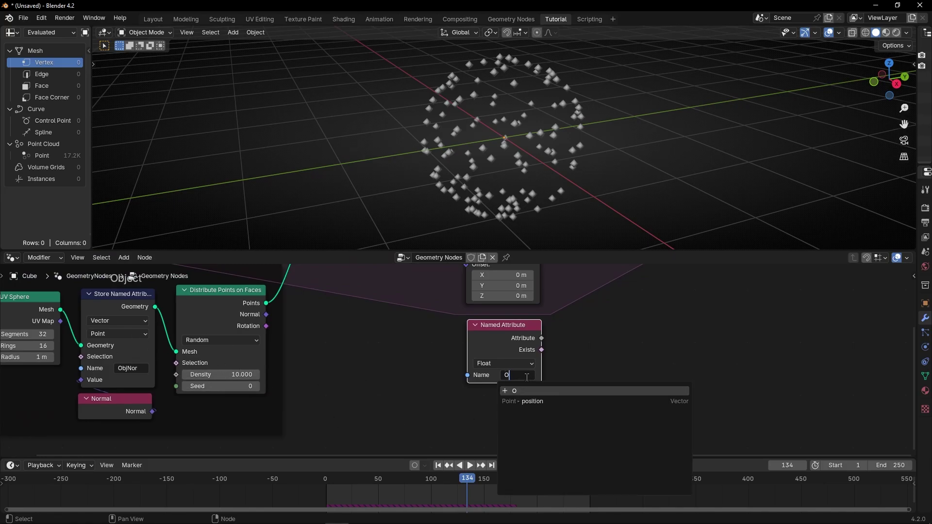
text(bjNor)
key(Return)
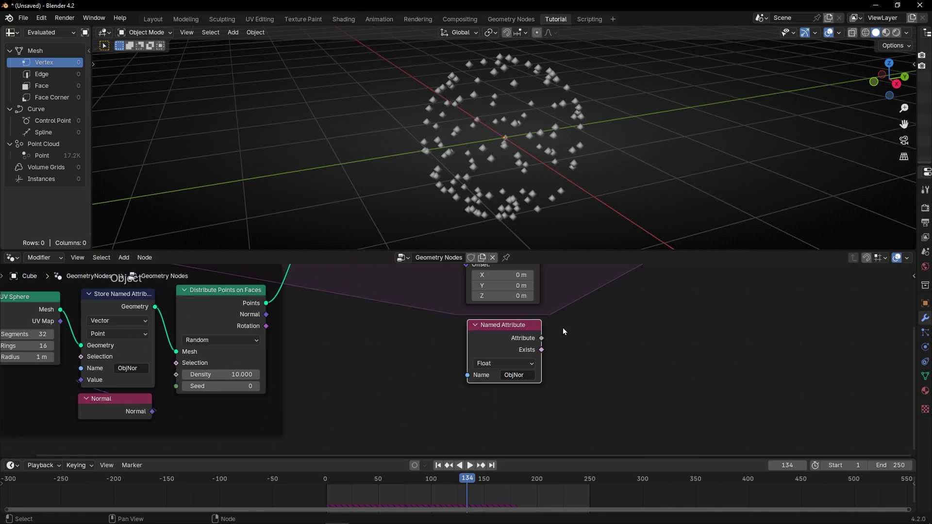
Link the Named Attribute output to the Set Position offset and change its data type to Vector
middle_drag(599, 318, 589, 346)
drag(531, 367, 454, 293)
click(506, 393)
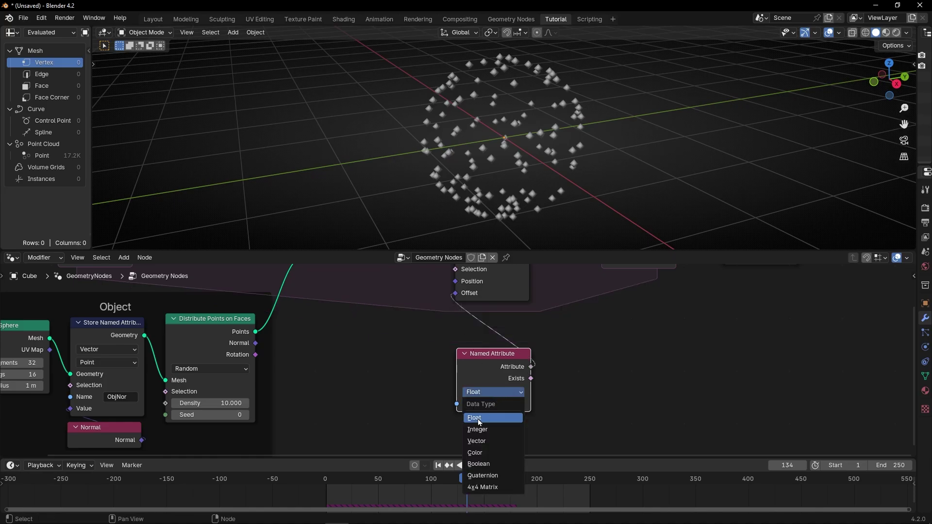
click(486, 449)
click(132, 397)
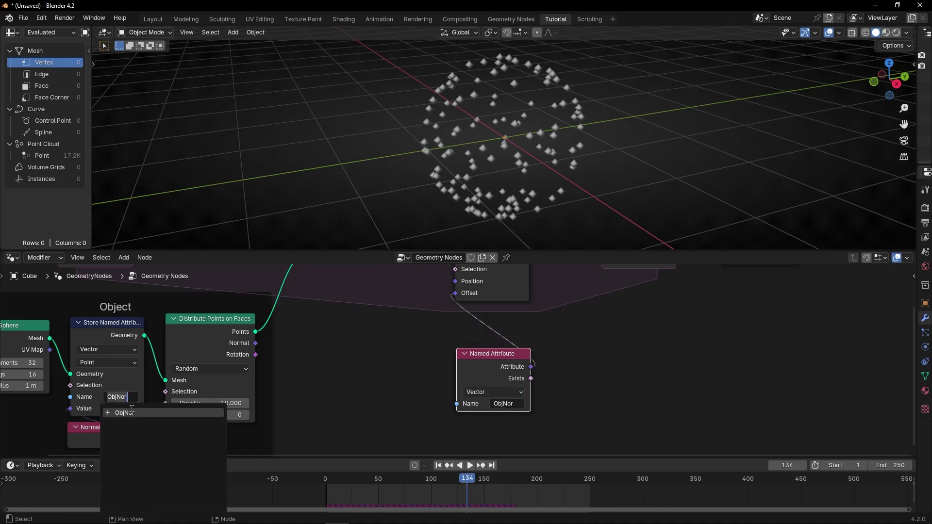
click(517, 399)
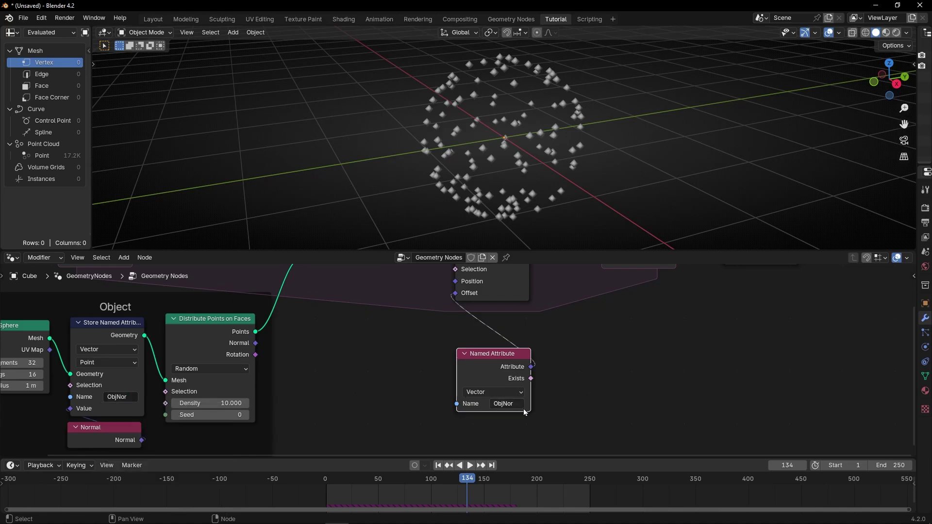
click(523, 404)
key(Return)
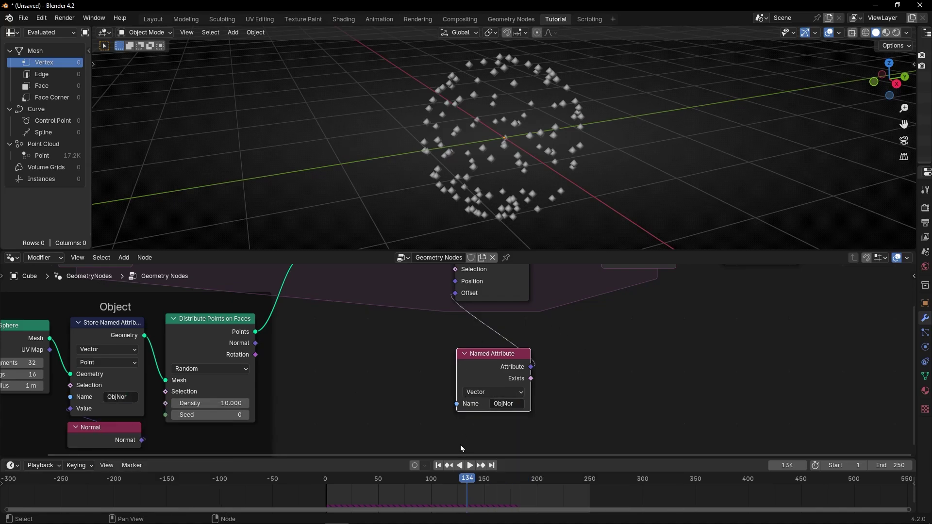
Play the simulation from the first frame and examine the paths of the emitted points from several angles
click(438, 466)
key(space)
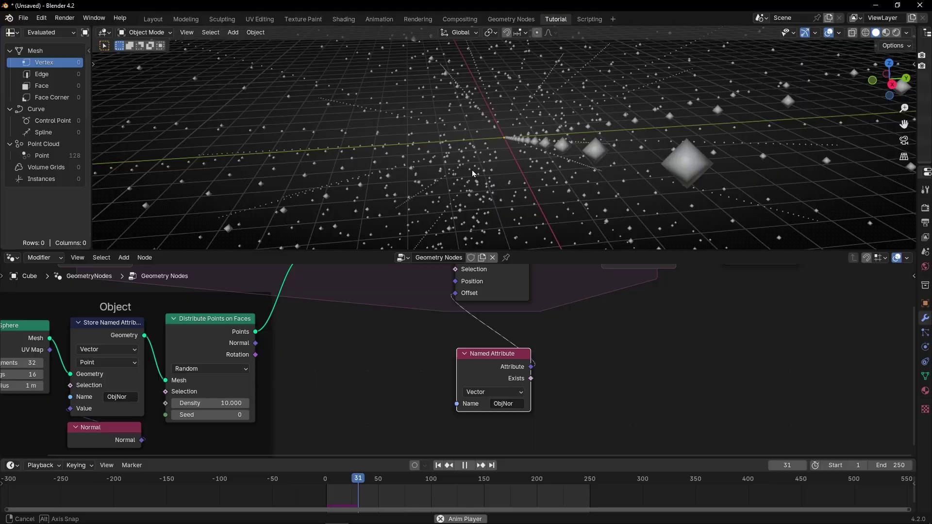
key(space)
middle_drag(480, 171, 510, 192)
scroll(493, 138, up, 3)
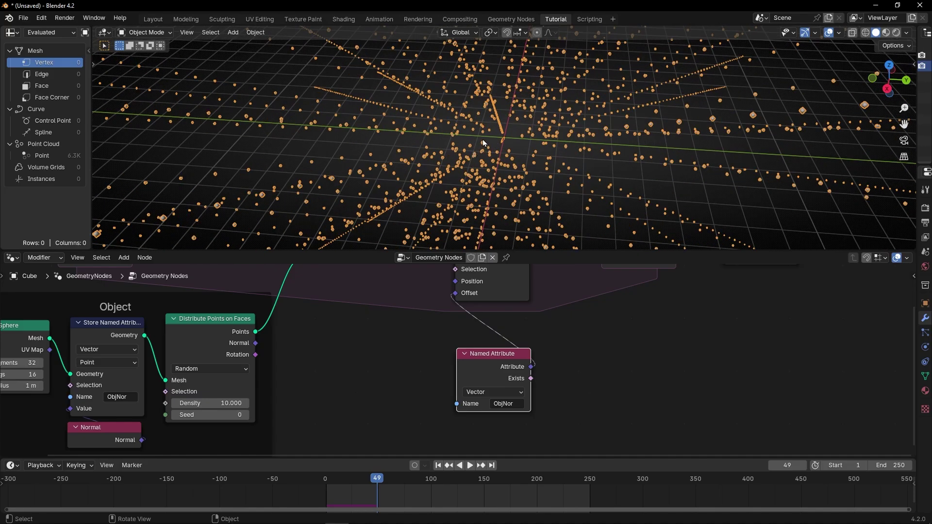
middle_drag(482, 143, 505, 133)
Add a Scene Time node below Distribute Points on Faces with its Frame output linked to the Seed input
middle_drag(348, 366, 489, 328)
scroll(351, 348, up, 3)
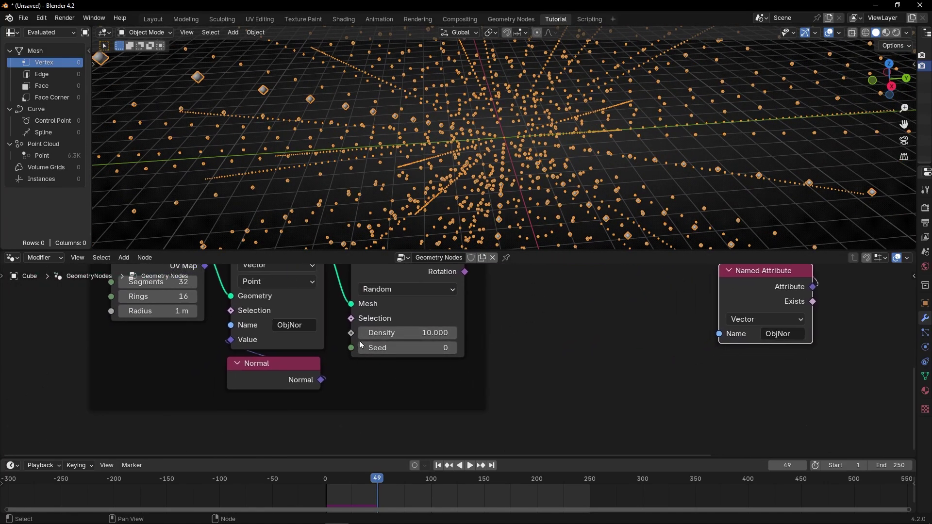
key(shift+a)
text(sce)
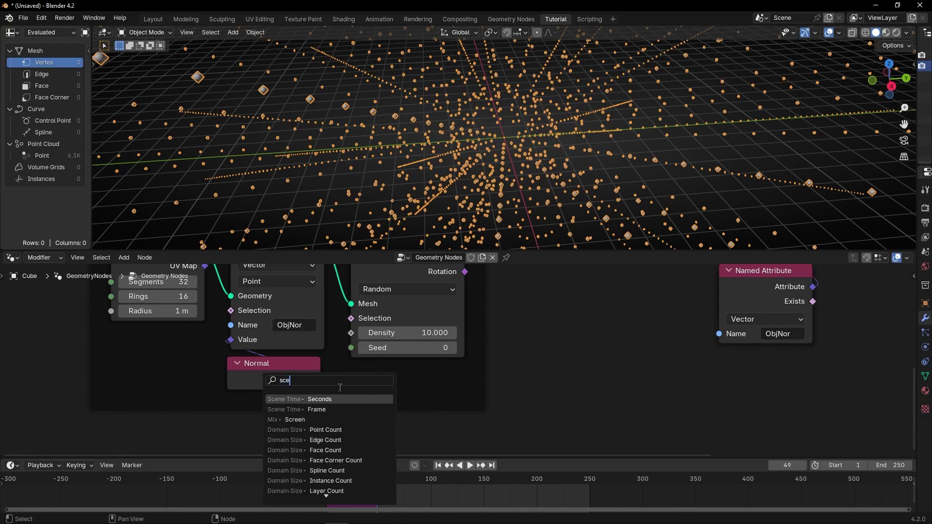
click(325, 409)
click(383, 407)
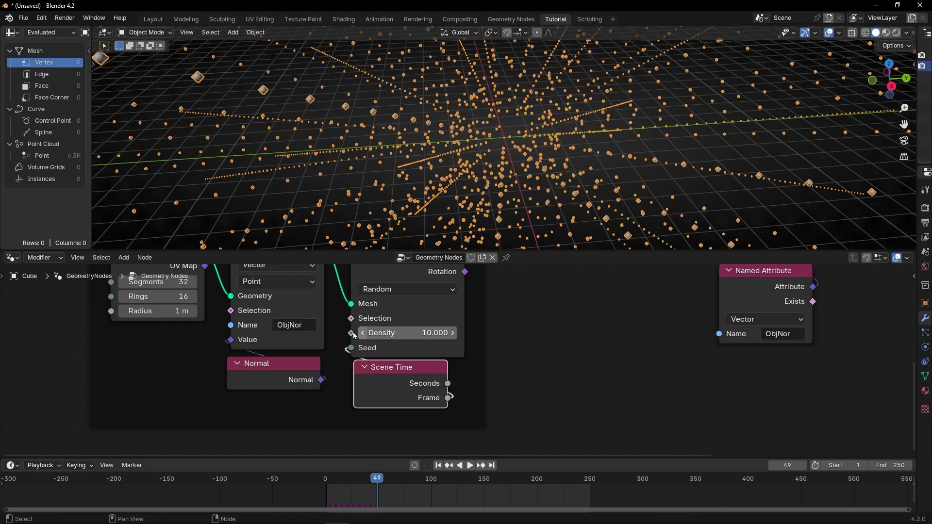
Replay the simulation from the first frame to examine how the points are emitted with the frame-driven seed
click(438, 465)
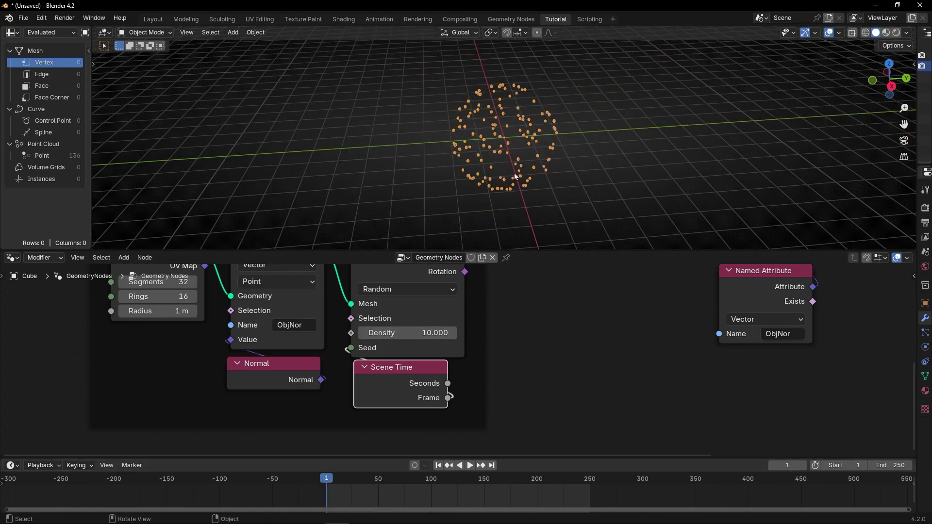
key(space)
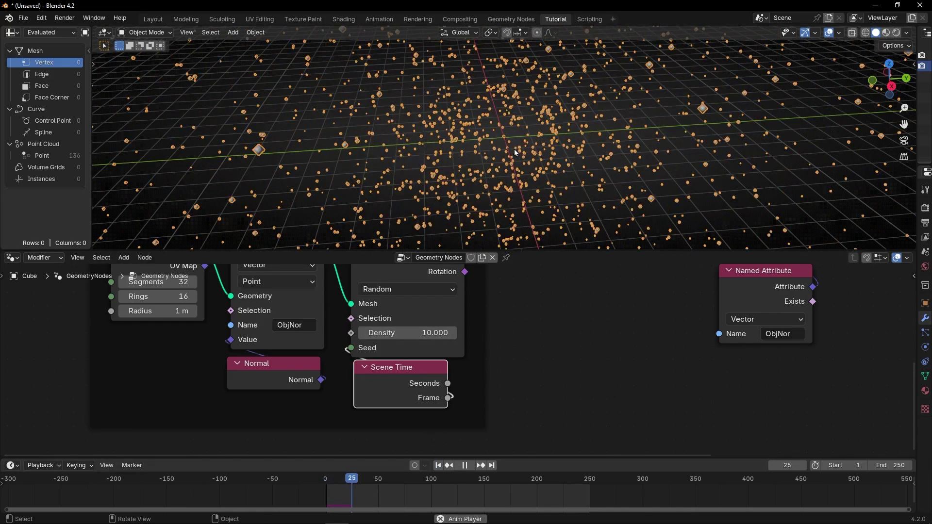
key(space)
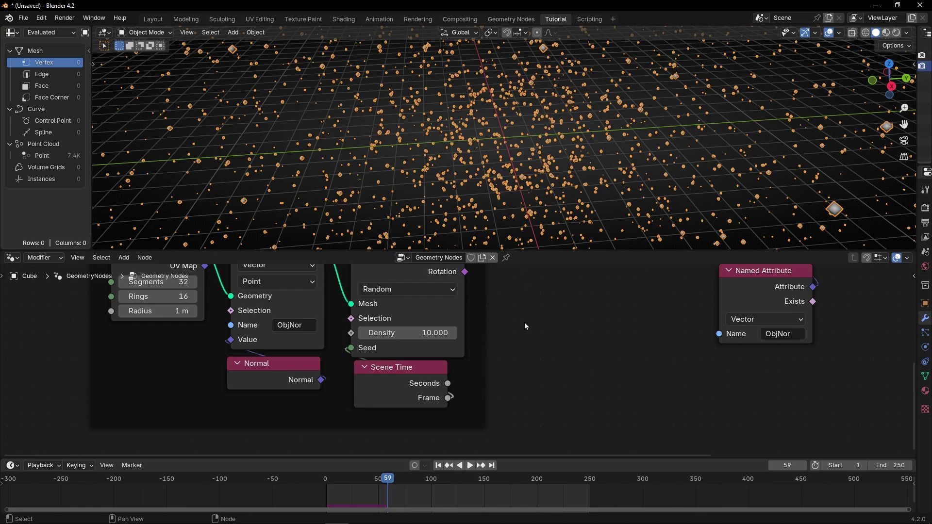
scroll(524, 322, down, 2)
middle_drag(524, 322, 370, 399)
key(space)
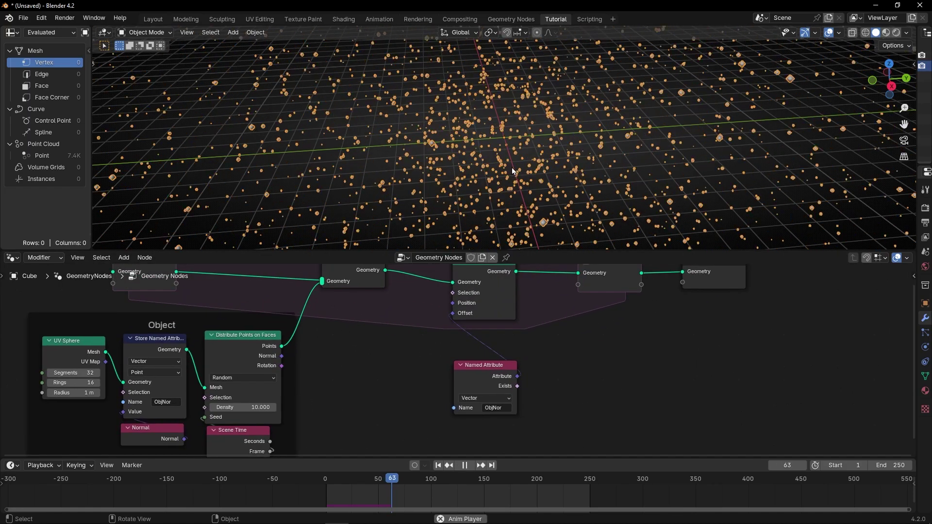
key(space)
Insert a Vector Math node on the link between Named Attribute and the Set Position offset
scroll(494, 350, up, 2)
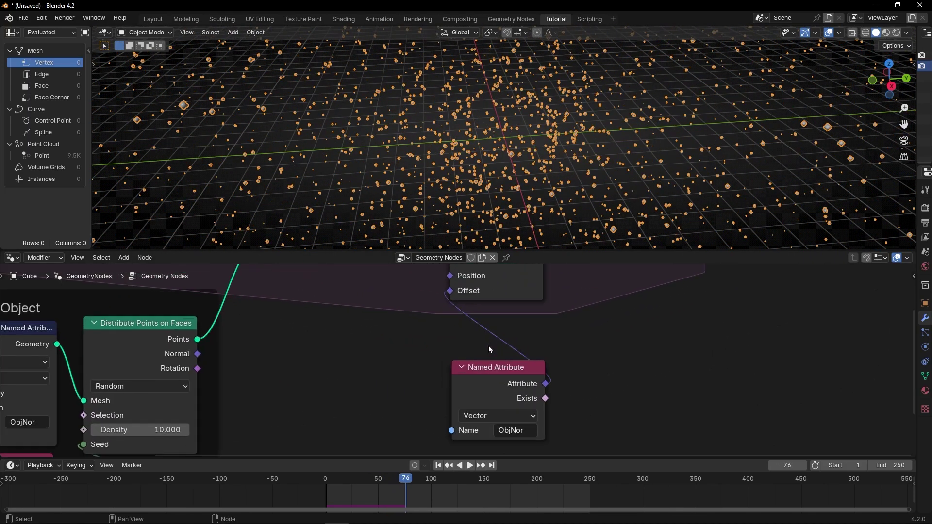
key(shift+a)
text(vector)
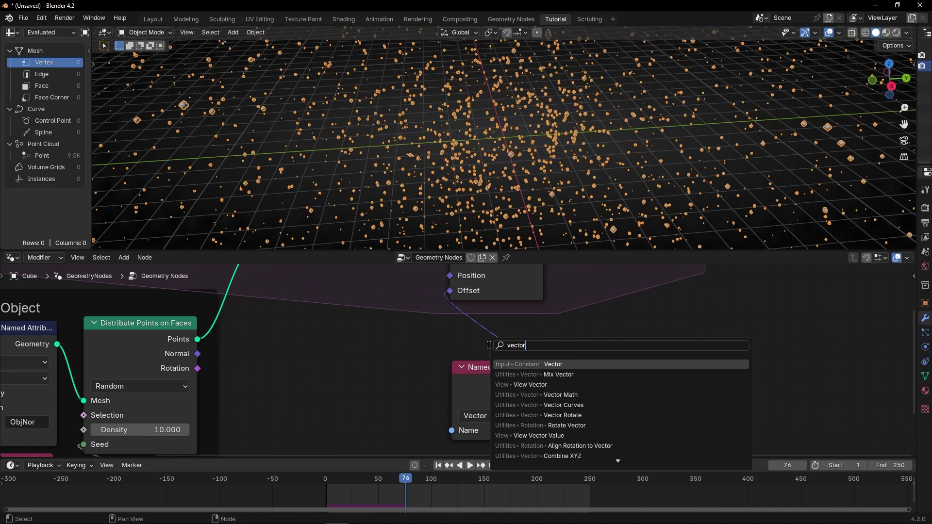
text( ma)
key(Return)
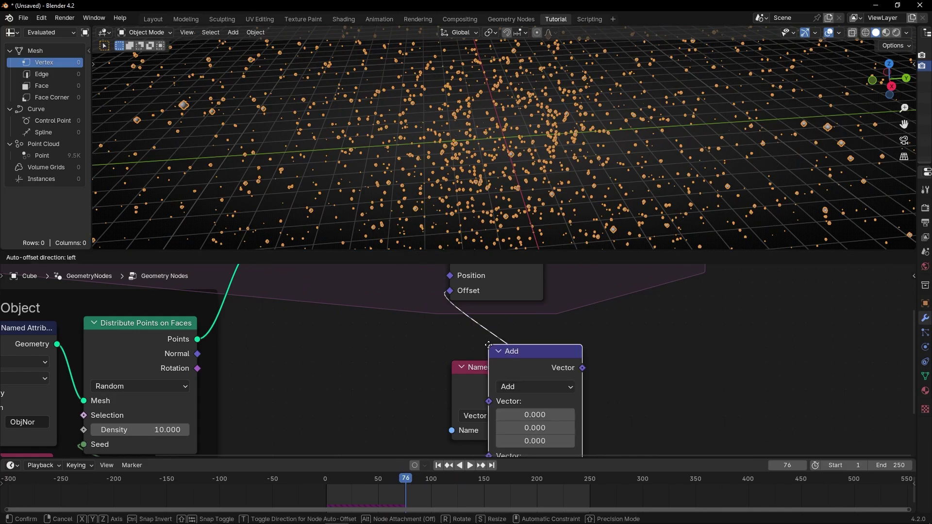
click(330, 311)
Switch the Vector Math operation to Scale and stack it with the Named Attribute node below Set Position
click(377, 352)
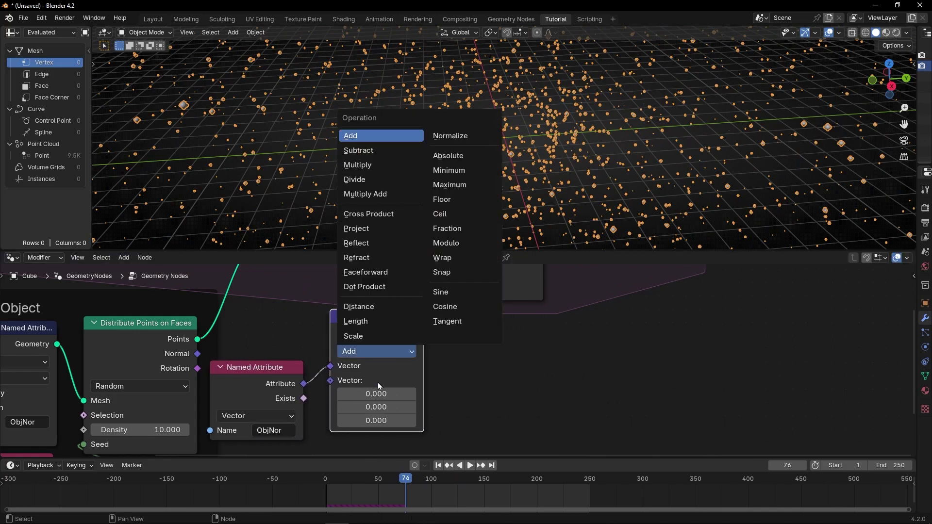
click(378, 336)
drag(359, 338, 465, 333)
drag(283, 386, 503, 421)
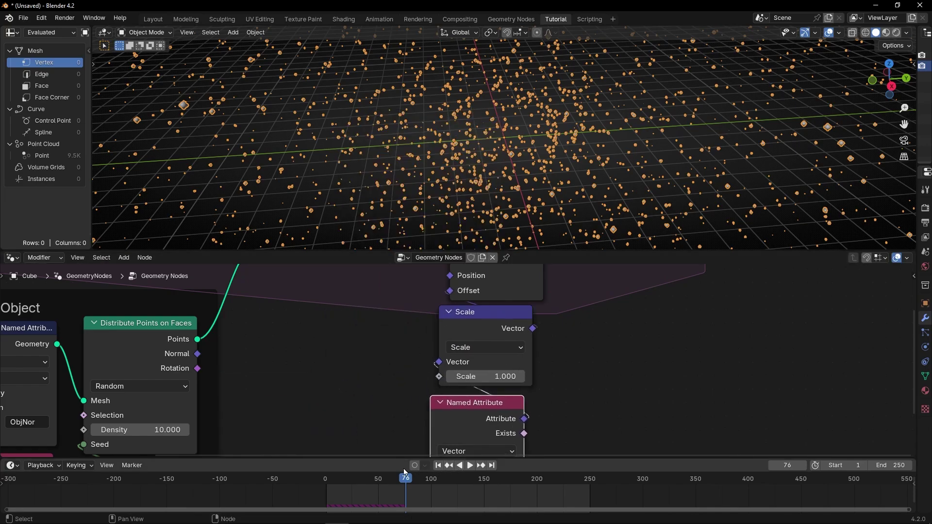
Play the simulation from the start and set the Scale node's factor to 0.1 to slow the points
drag(389, 460, 389, 473)
click(438, 479)
click(470, 479)
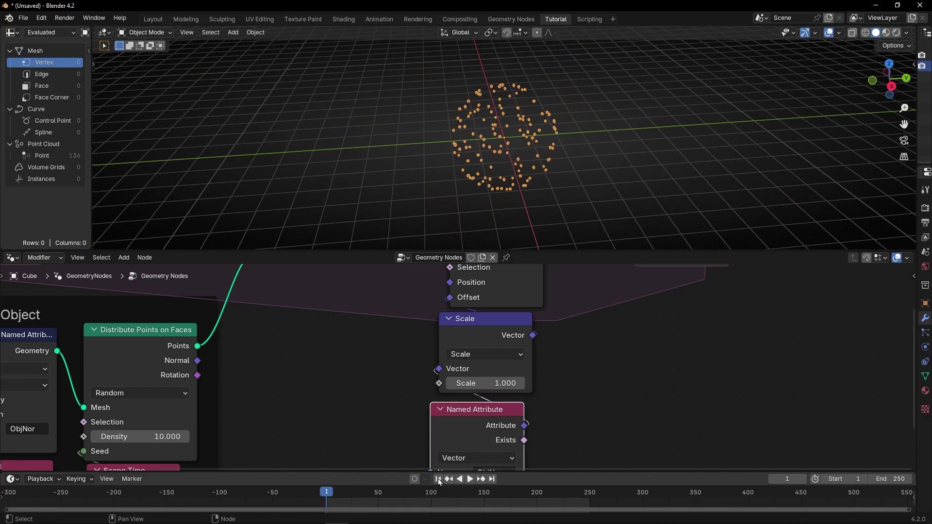
mouse_move(488, 383)
mouse_down()
mouse_move(469, 383)
mouse_move(481, 383)
mouse_up()
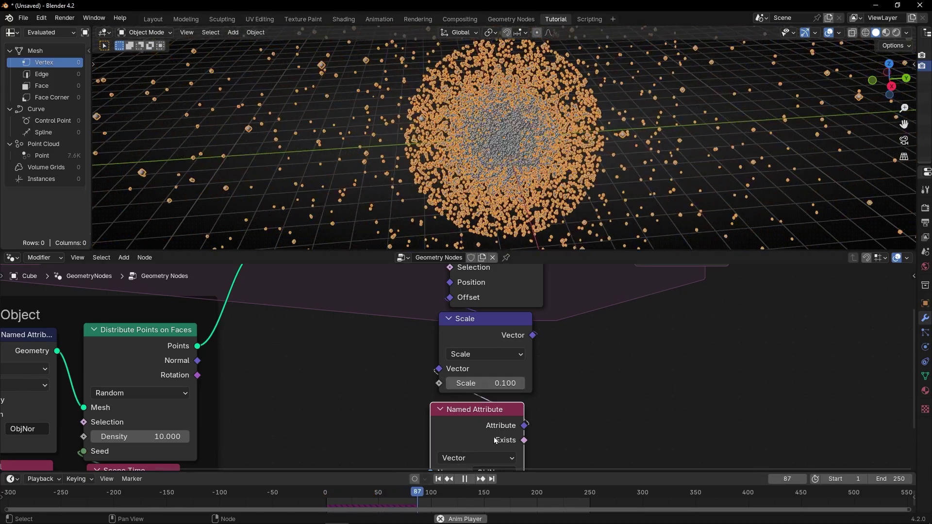
click(439, 479)
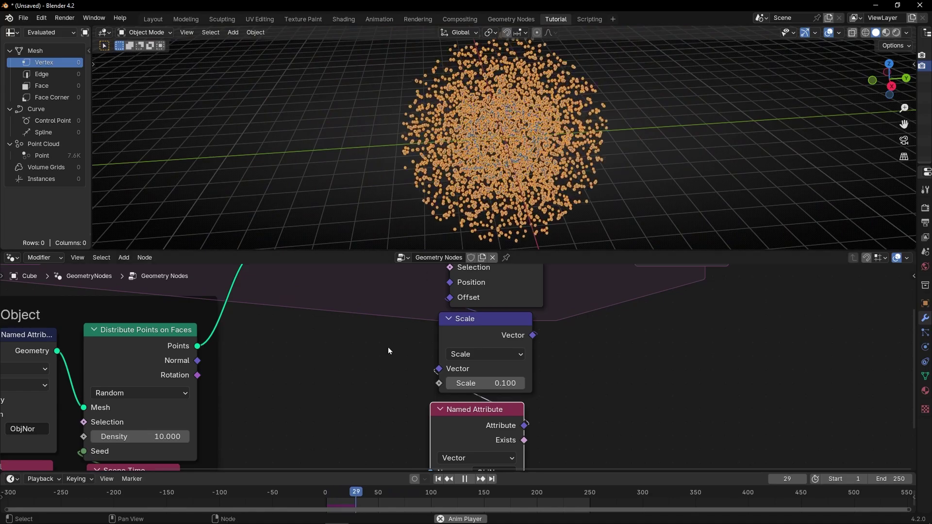
Set the UV Sphere radius to 0.48 m and the Distribute Points density to 4.1, replaying the simulation from the start
middle_drag(315, 409, 601, 344)
key(space)
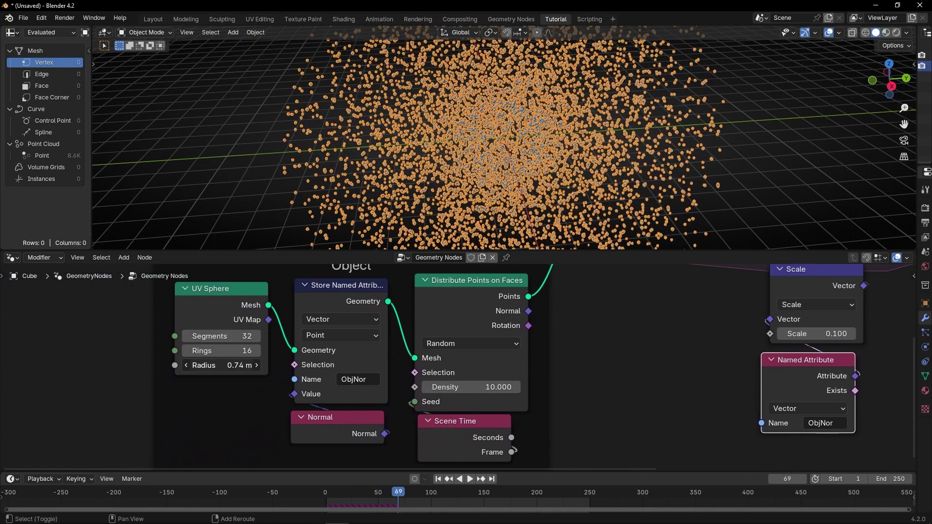
click(438, 479)
key(space)
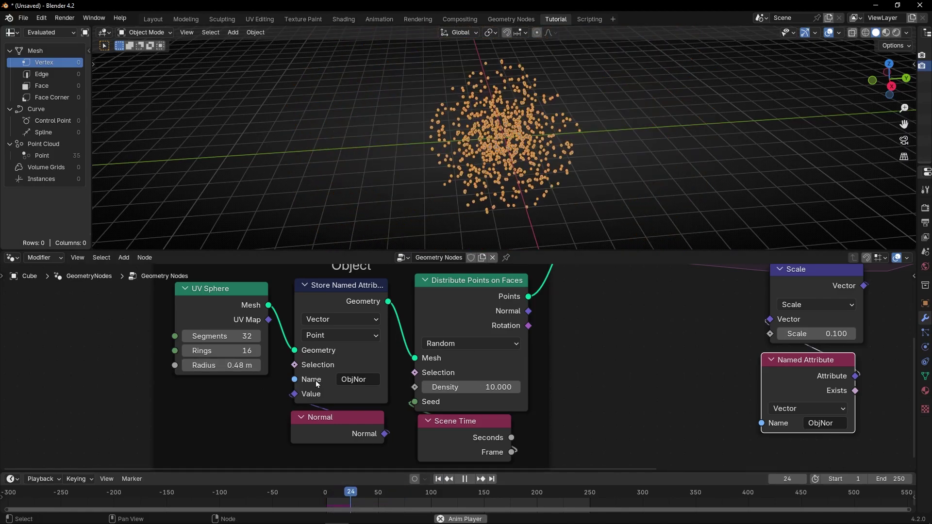
mouse_move(486, 387)
mouse_down()
mouse_move(432, 387)
mouse_move(473, 387)
mouse_up()
key(shift+Left)
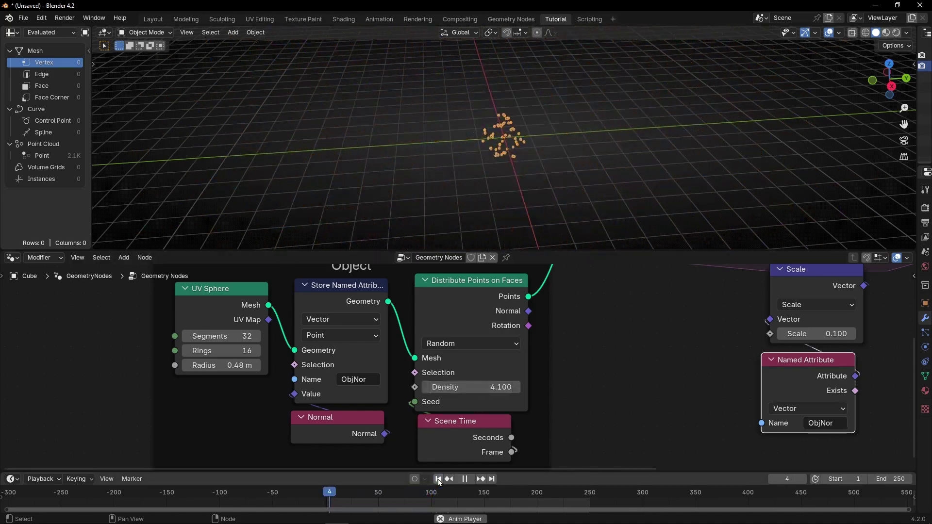
Group the Set Position, Scale and ObjNor Named Attribute nodes in a frame labelled Movement
middle_drag(522, 197, 446, 158)
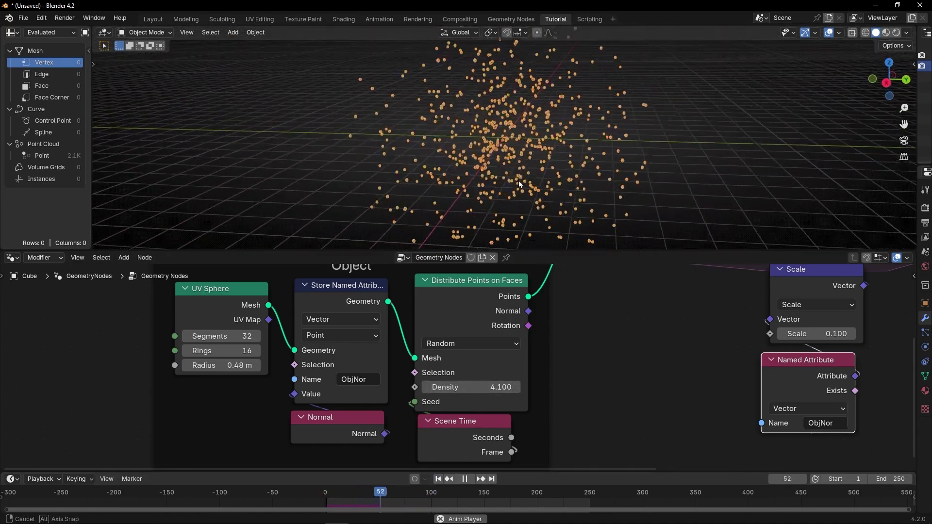
scroll(552, 330, down, 3)
middle_drag(578, 363, 400, 402)
scroll(553, 382, down, 1)
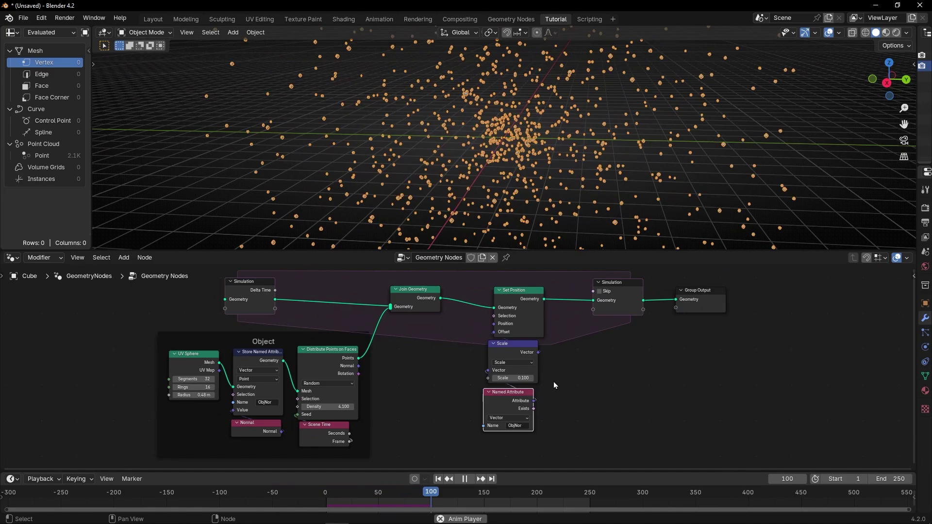
key(ctrl+space)
scroll(540, 283, up, 1)
scroll(540, 283, up, 1)
drag(469, 98, 574, 367)
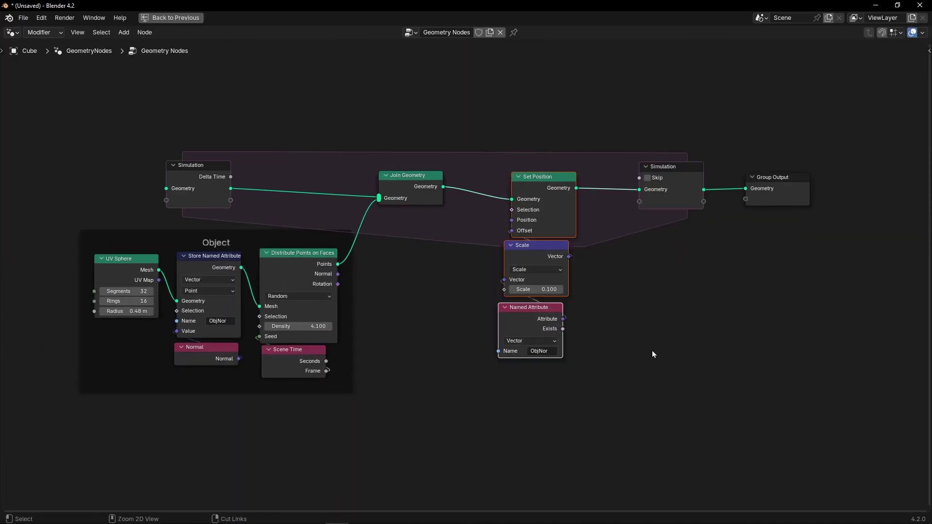
key(ctrl+j)
key(F2)
text(Mo)
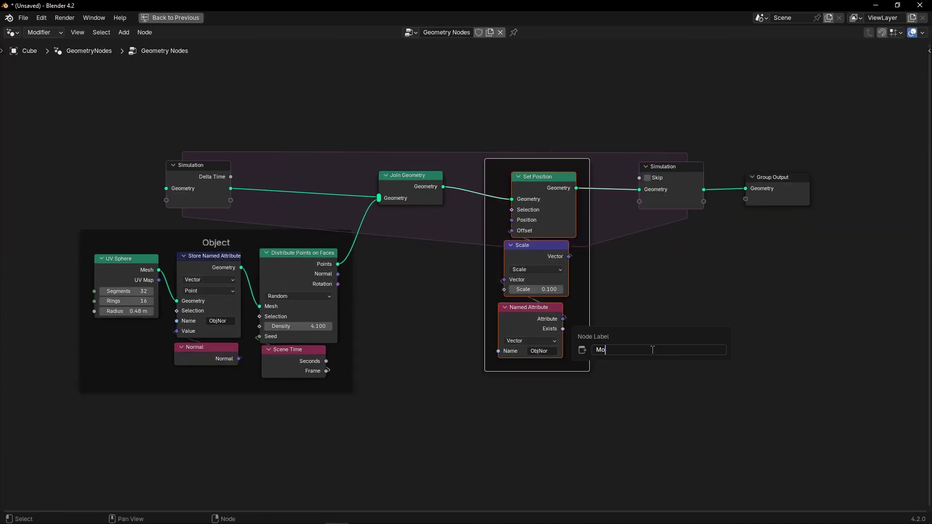
text(vement)
key(Return)
key(ctrl+space)
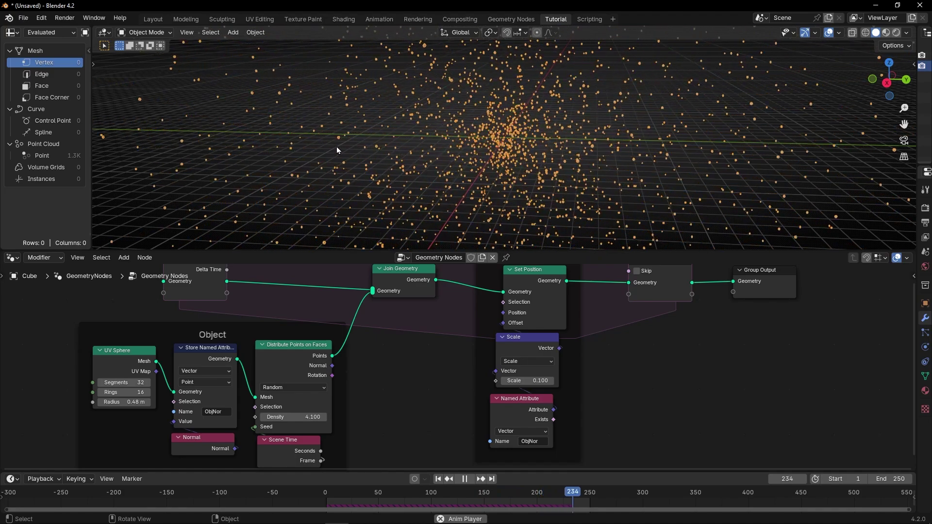
Move the Simulation output and Group Output nodes away from the Movement frame to make room for more nodes
middle_drag(648, 388, 564, 385)
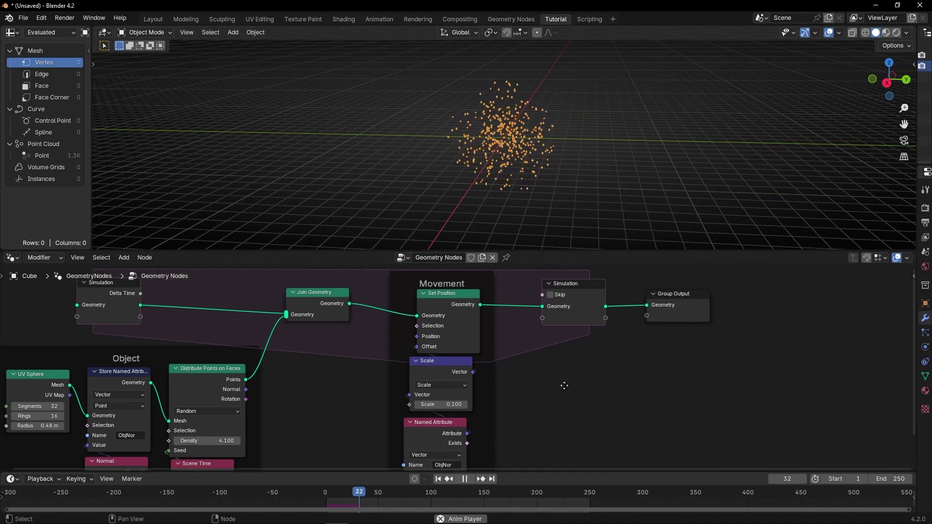
key(ctrl+space)
middle_drag(670, 300, 563, 312)
ctrl+right_drag(454, 140, 457, 184)
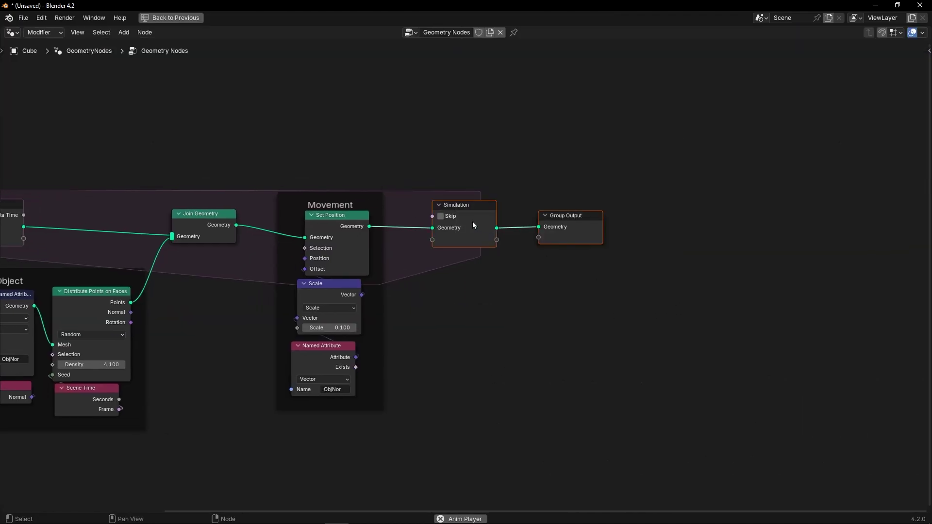
drag(473, 225, 677, 228)
Insert a Store Named Attribute node on the link between Set Position and the Simulation output
scroll(401, 219, up, 2)
shift+scroll(401, 223, up, 2)
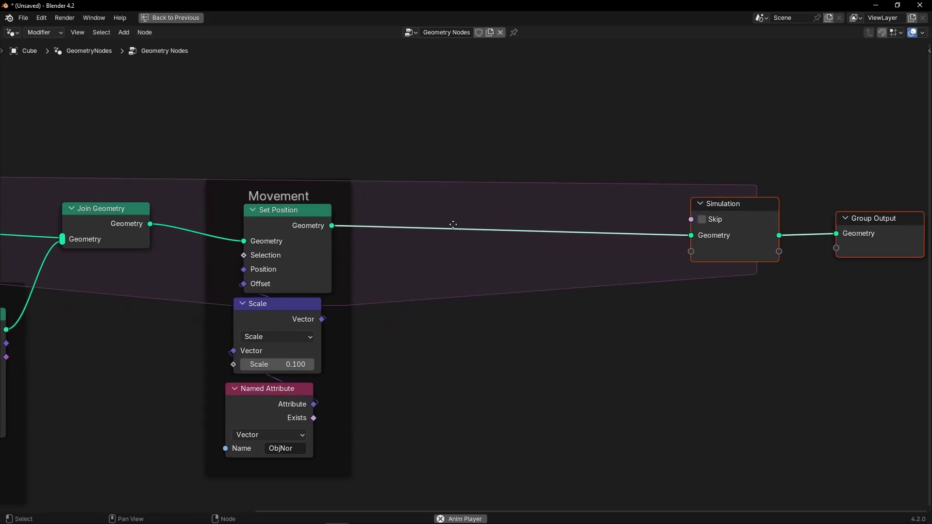
key(shift+a)
text(stor)
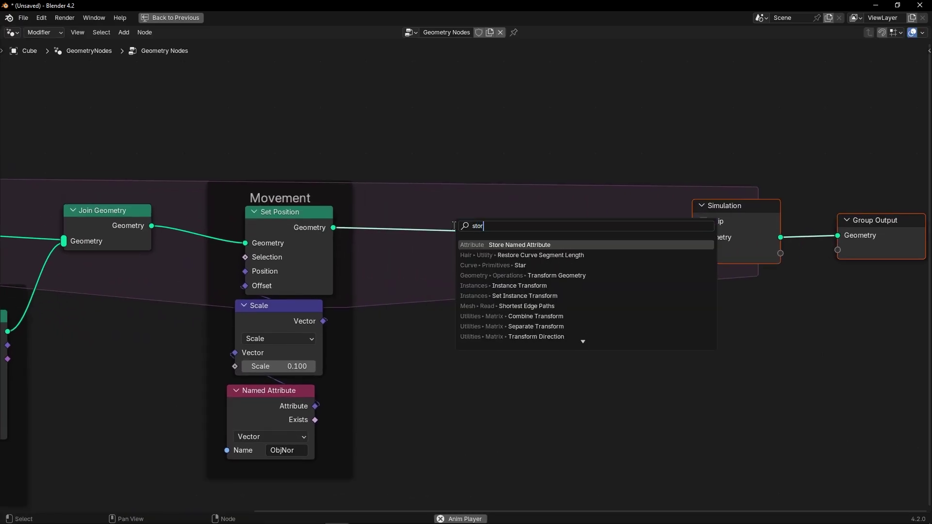
key(Return)
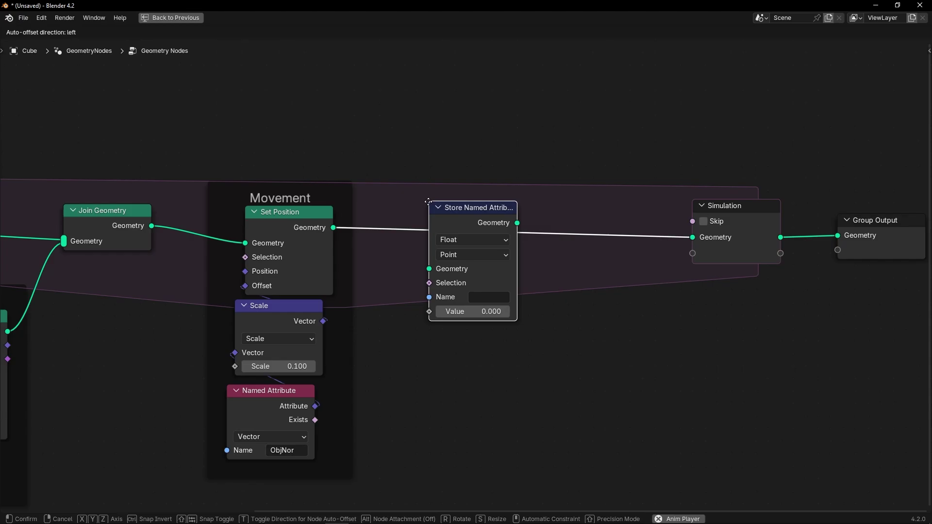
click(417, 193)
Name the new Store Named Attribute node's attribute age
scroll(473, 258, up, 2)
click(470, 299)
text(ag)
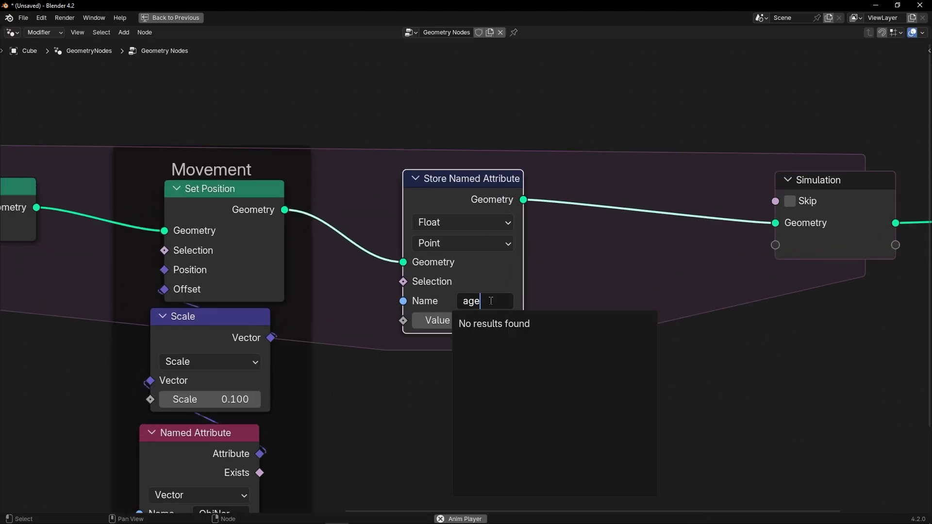
text(e)
key(Return)
Feed the age attribute's Value from a new Math Add node placed below, and set the stored data type to Integer
shift+scroll(534, 335, down, 3)
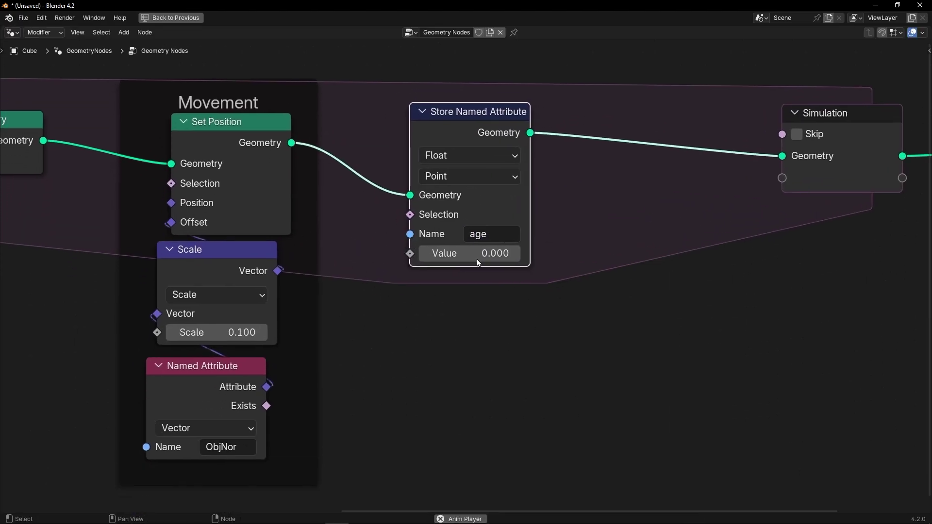
drag(421, 308, 420, 308)
text(add)
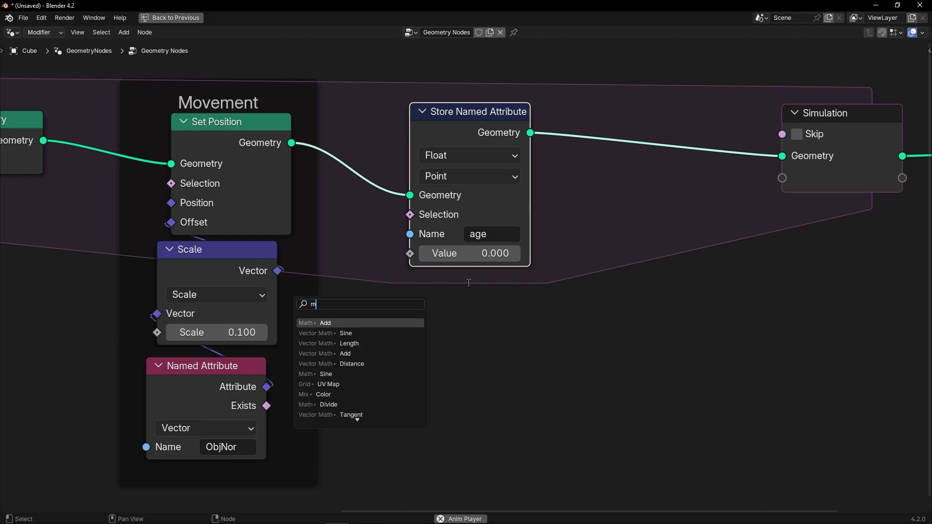
key(Return)
click(563, 270)
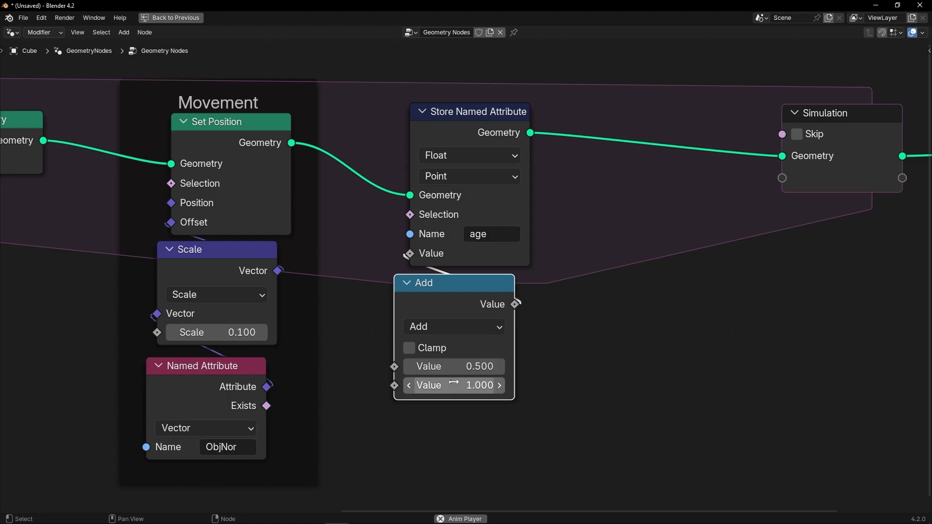
click(484, 155)
click(475, 216)
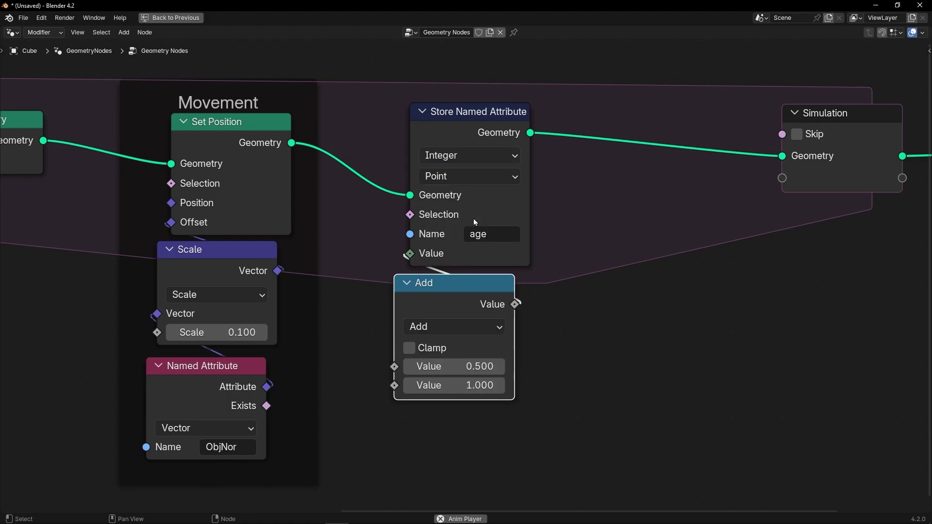
Widen the spreadsheet beside the viewport and show the Point Cloud's point attributes
key(ctrl+space)
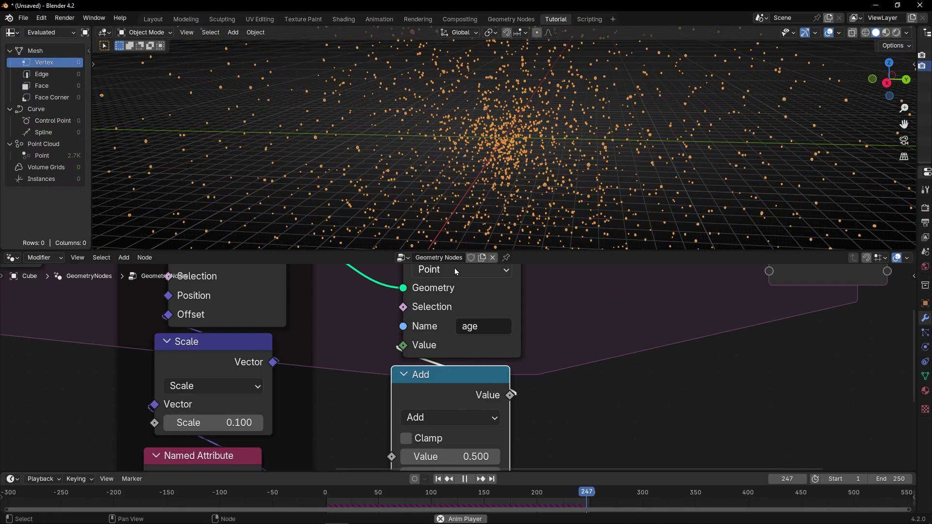
drag(91, 133, 313, 118)
click(54, 156)
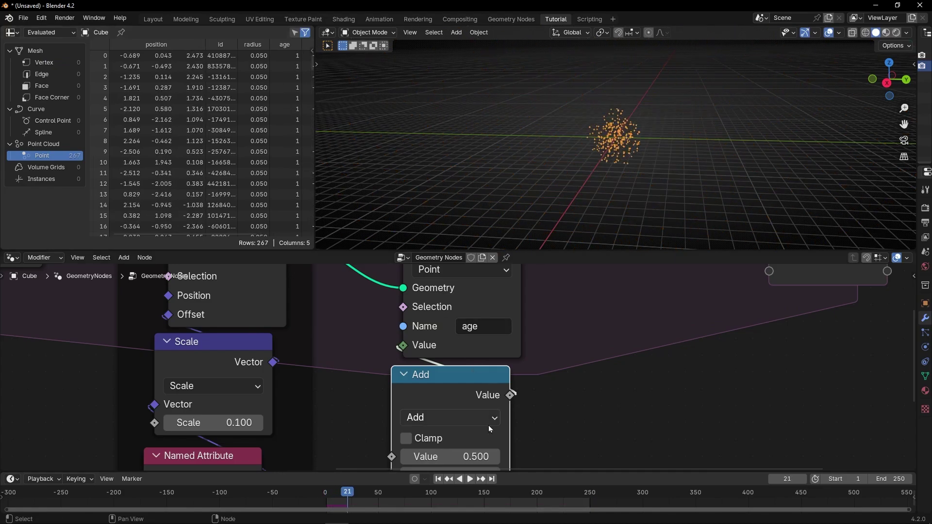
Duplicate the Named Attribute node below Add, switch it to age and connect its Attribute to Add's first Value input
middle_drag(491, 428, 509, 327)
scroll(509, 326, down, 3)
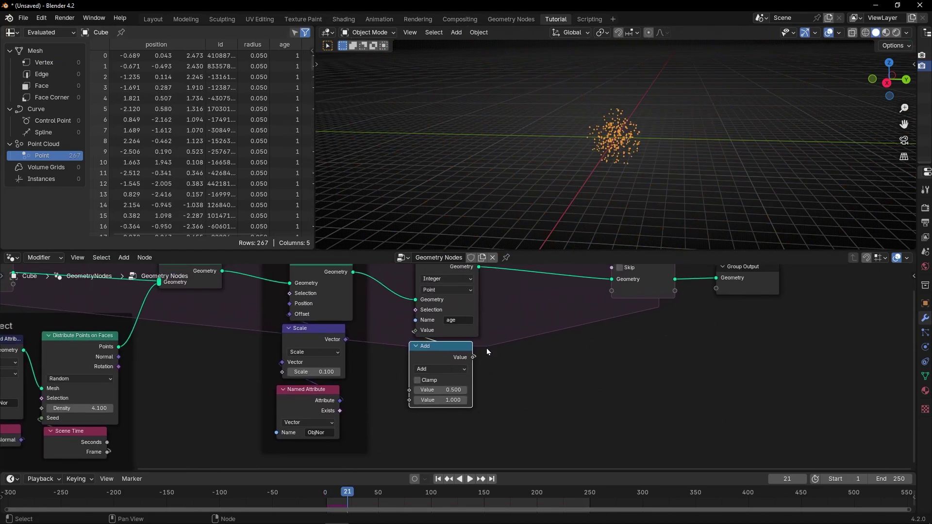
key(shift+d)
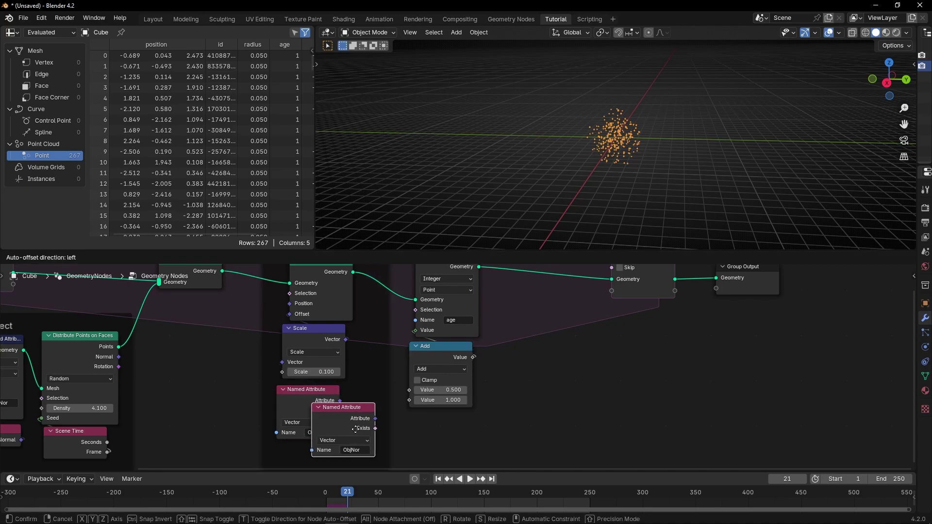
click(429, 436)
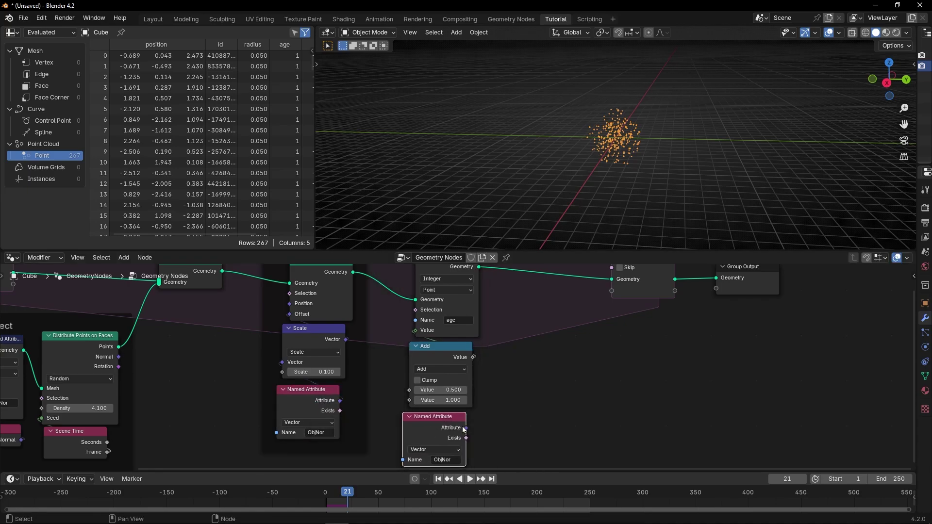
scroll(463, 429, up, 2)
click(455, 442)
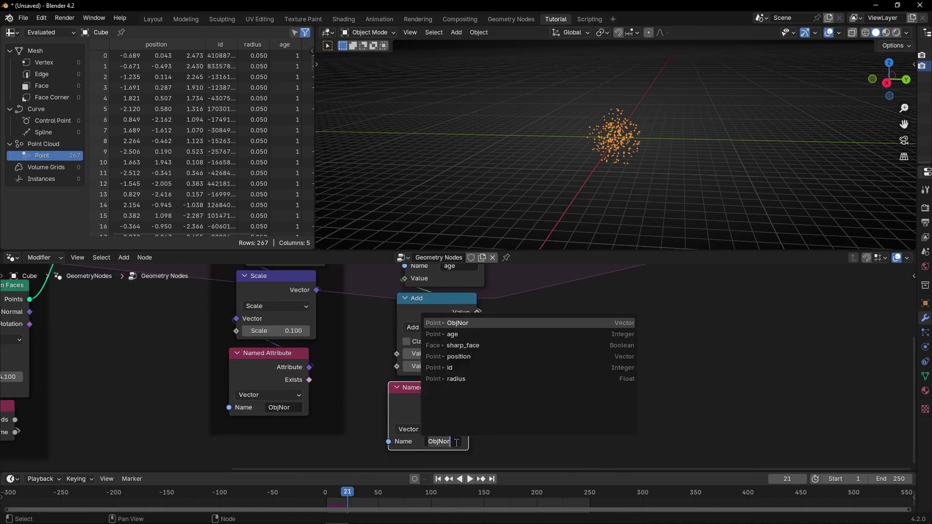
click(476, 332)
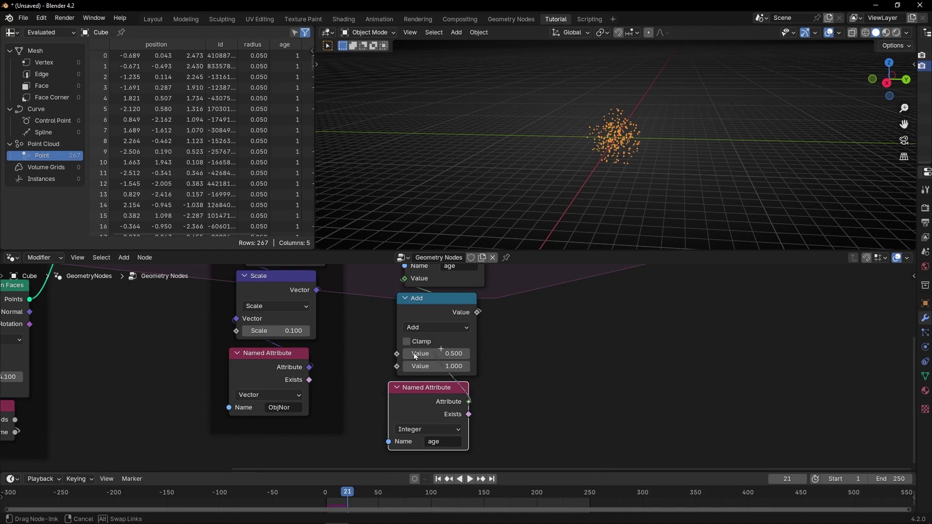
drag(414, 353, 387, 354)
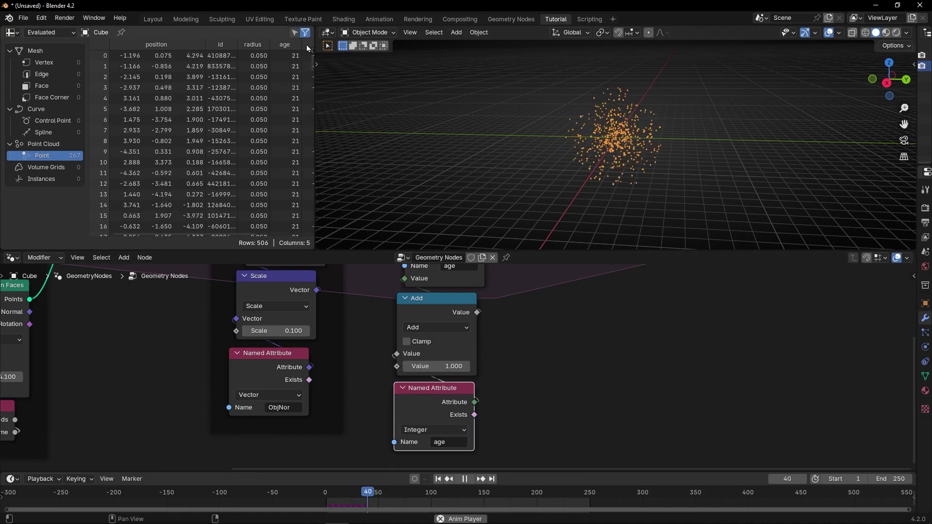
Replay the simulation from the start, pause at frame 51, check the age column through the last rows and narrow the spreadsheet again
click(437, 480)
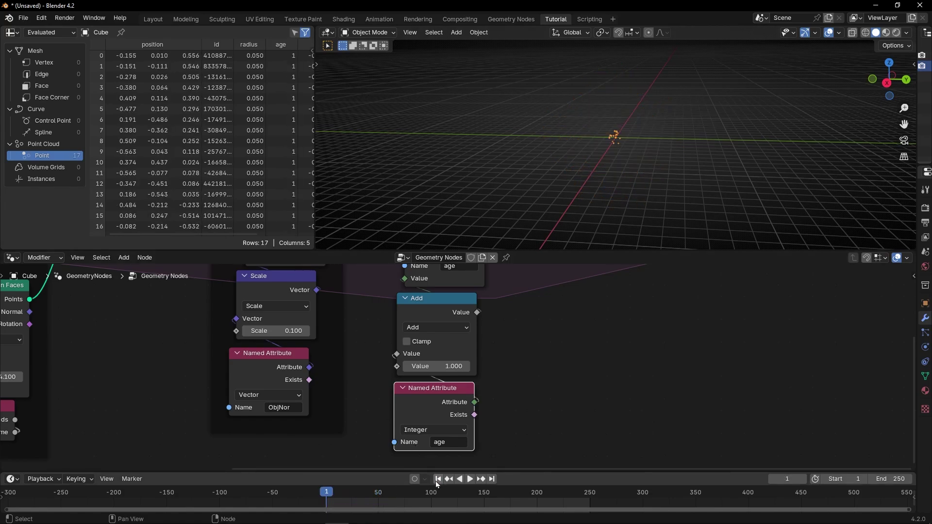
key(space)
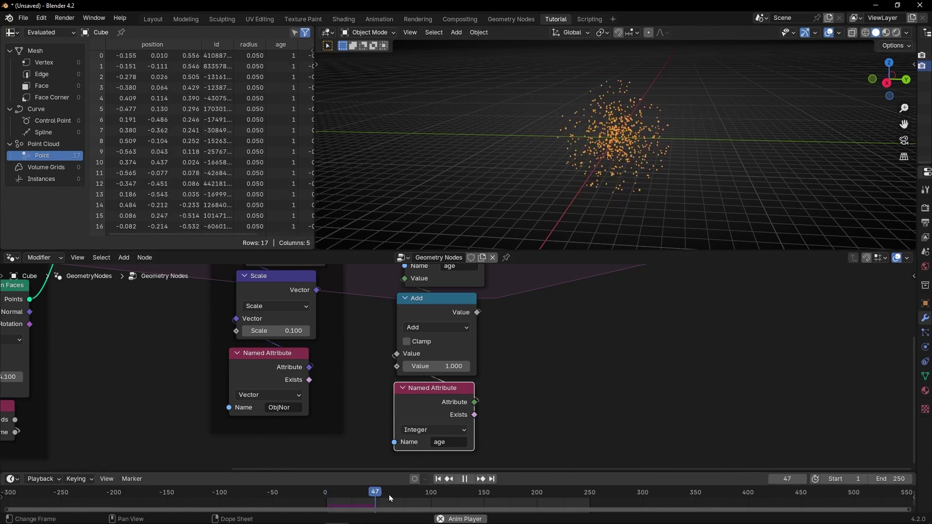
key(space)
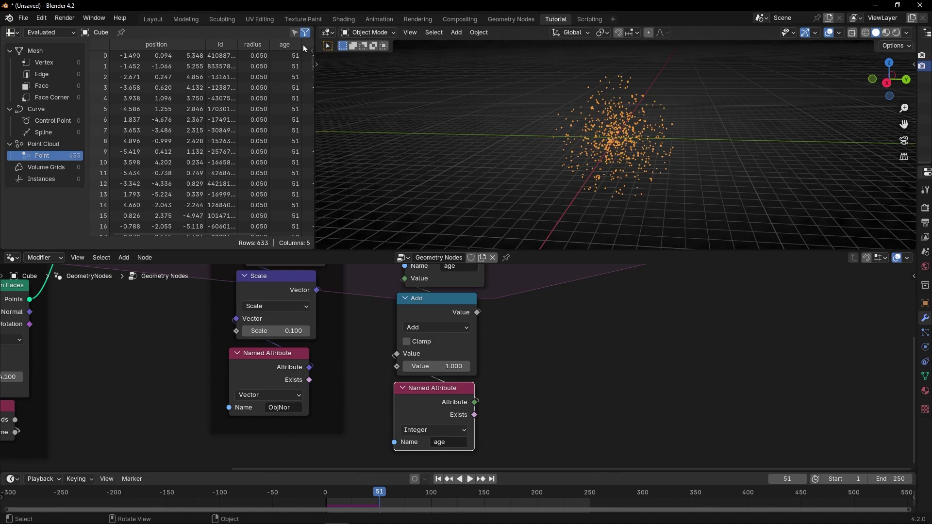
drag(311, 58, 313, 233)
scroll(561, 378, down, 5)
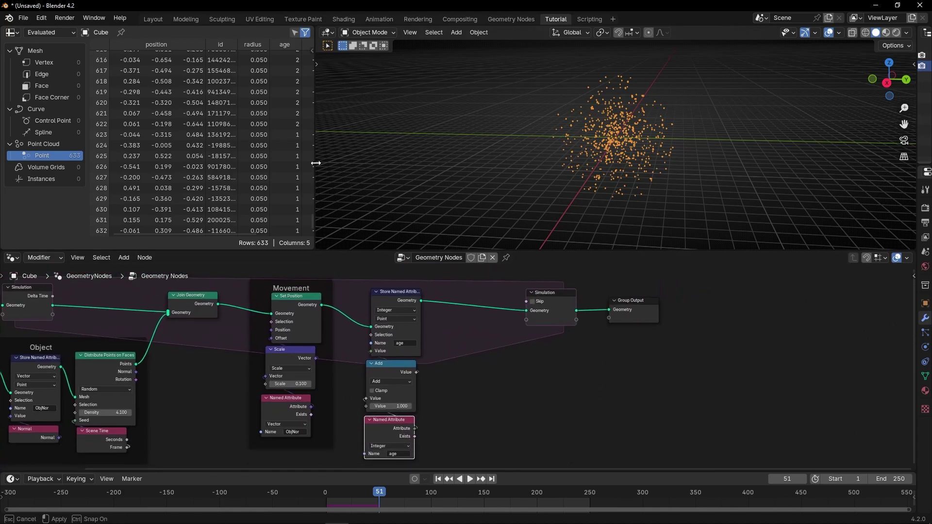
drag(315, 163, 95, 158)
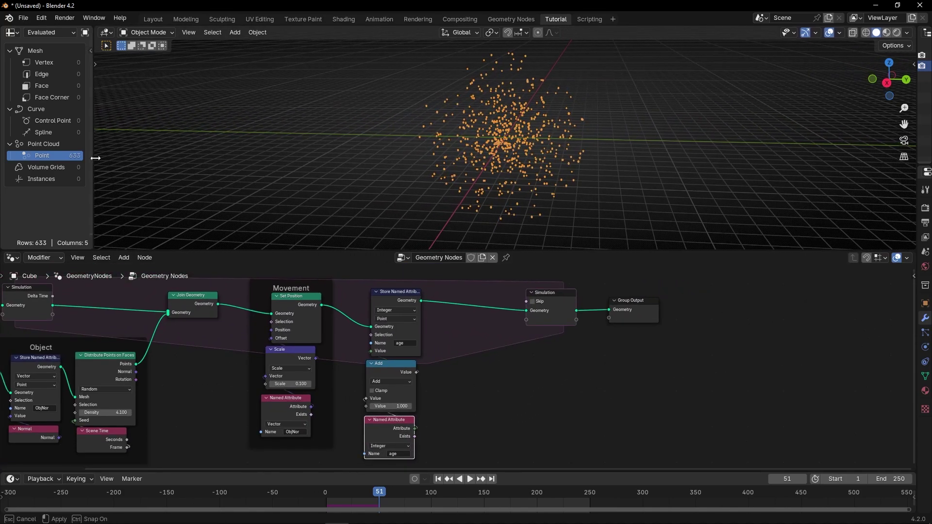
Insert a Delete Geometry node between the age Store Named Attribute node and the Simulation output
scroll(584, 354, up, 1)
key(shift+a)
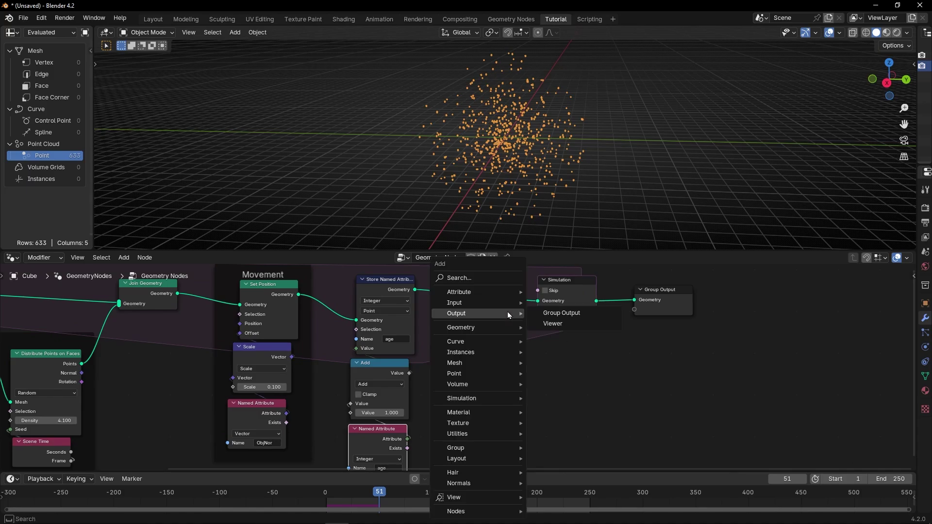
text(de)
key(Return)
click(507, 342)
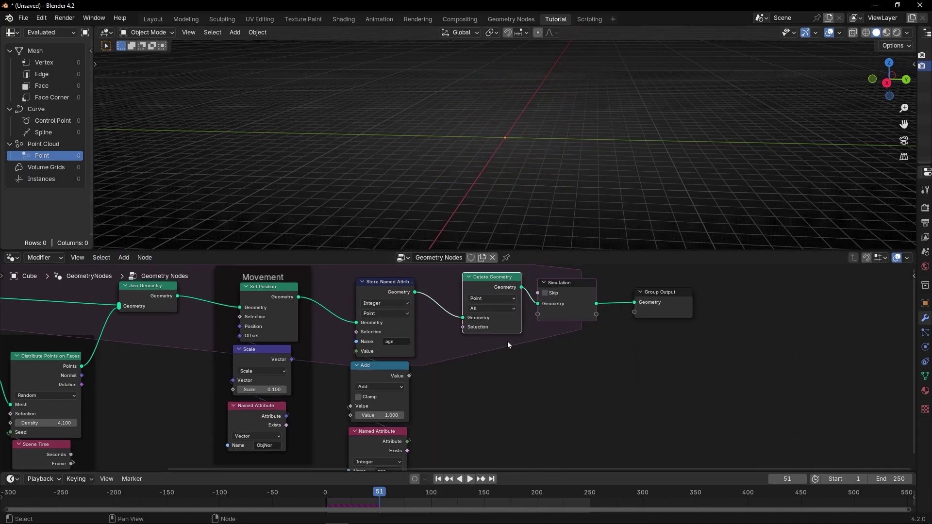
Group the age Store Named Attribute, Add and Named Attribute nodes in a frame labelled AGE
ctrl+middle_drag(508, 342, 520, 350)
key(ctrl+space)
drag(307, 100, 380, 509)
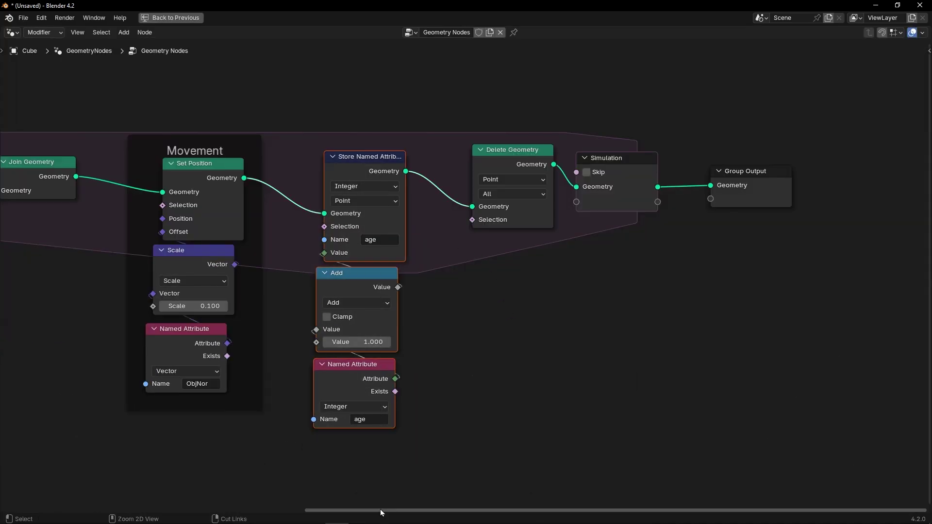
key(ctrl+j)
key(F2)
text(A)
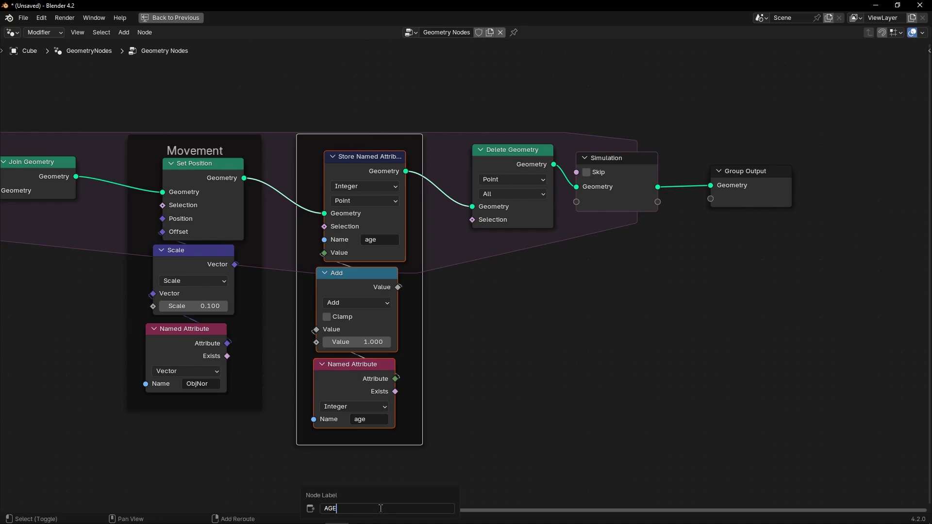
text(GE)
key(Return)
Connect a new Integer Greater Than node to Delete Geometry's Selection input and place it directly below that node
click(523, 197)
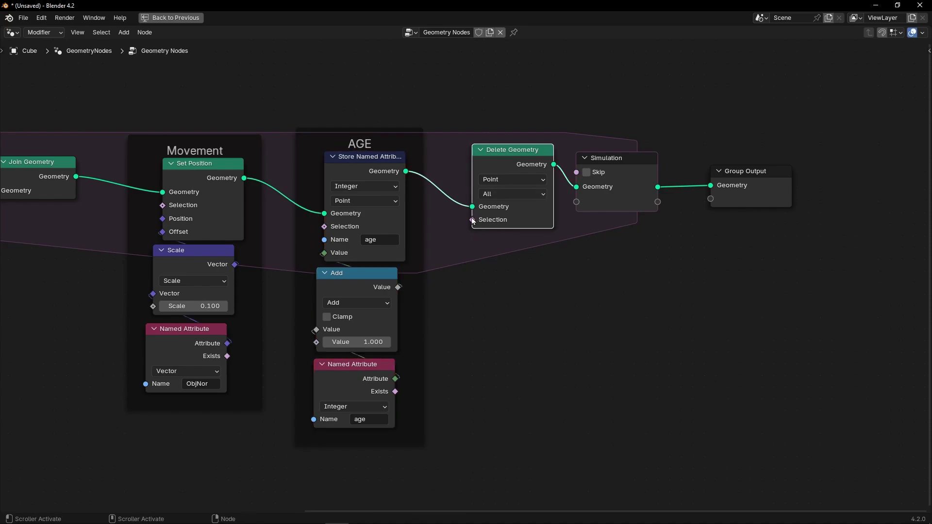
drag(473, 221, 384, 310)
text(grea)
key(Return)
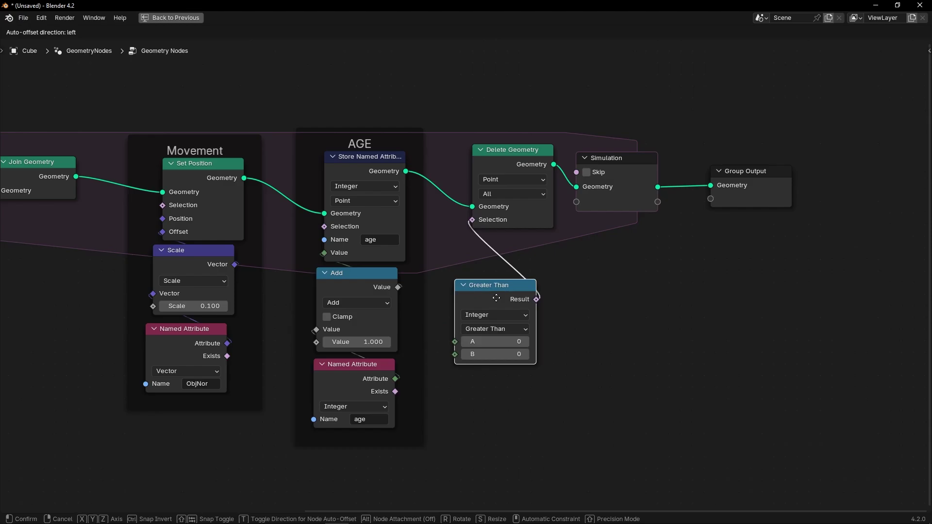
click(508, 250)
scroll(529, 315, up, 2)
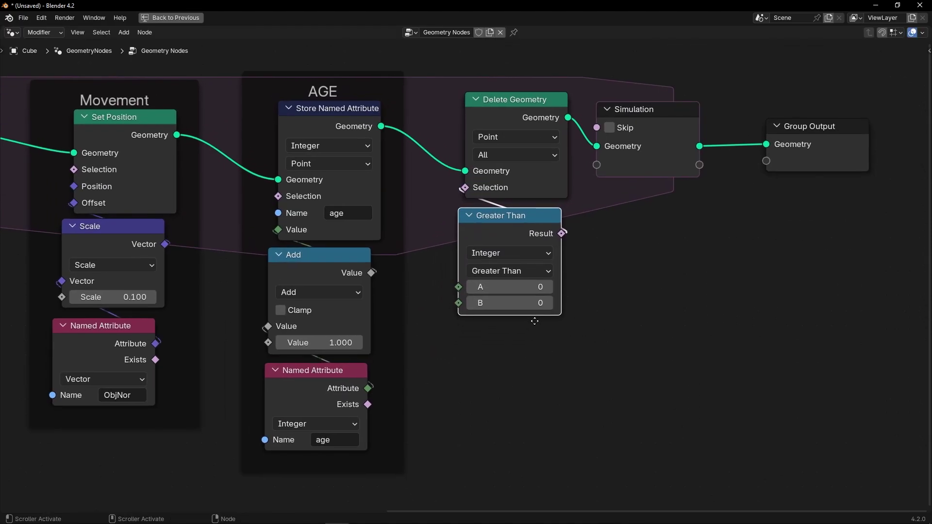
Duplicate the integer age Named Attribute node, connect its Attribute output to Greater Than's A input and place it directly below
middle_drag(534, 321, 524, 326)
click(313, 394)
key(shift+d)
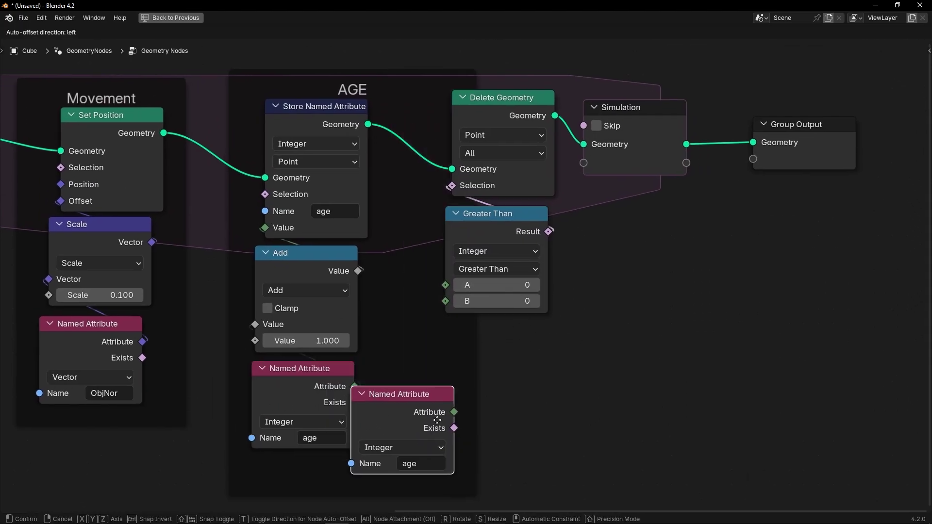
click(528, 367)
drag(545, 354, 575, 342)
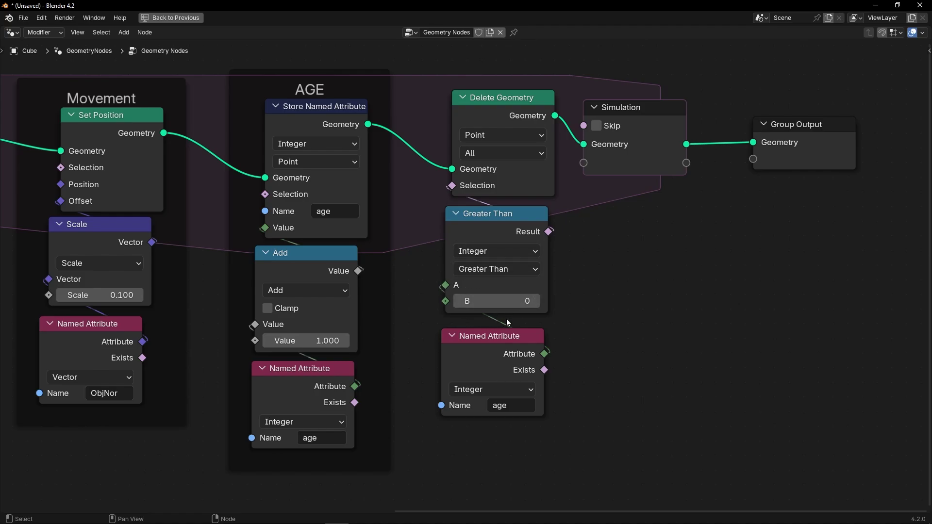
Set the Greater Than node's B value to 50 and check the age column in the widened spreadsheet, pausing at frame 166
key(ctrl+space)
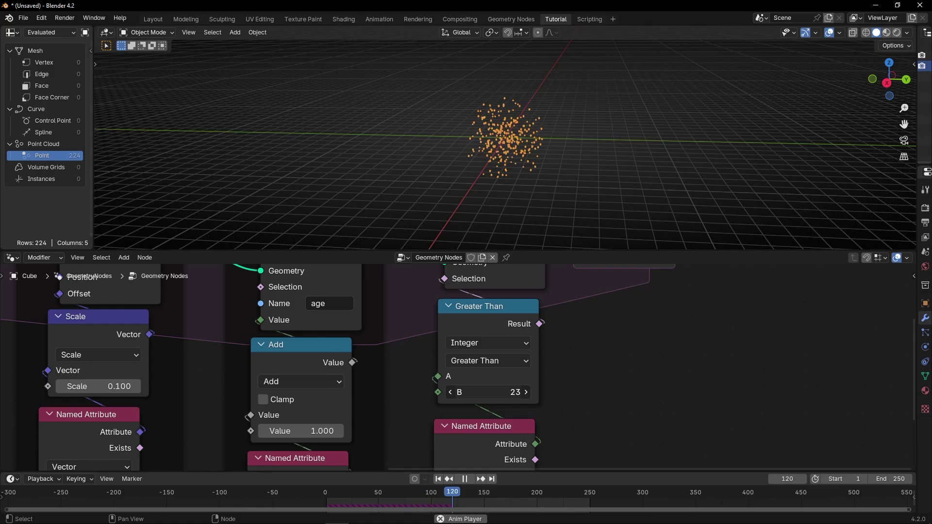
drag(488, 392, 510, 393)
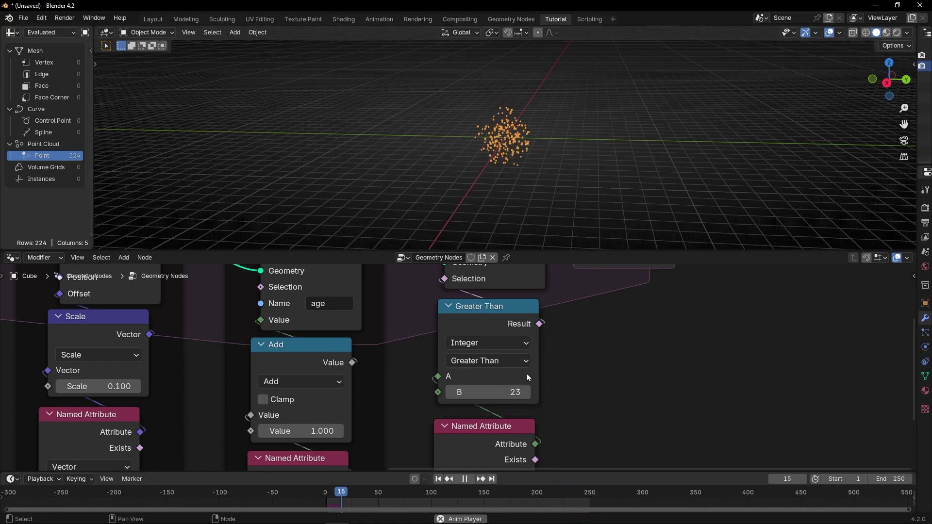
click(500, 392)
text(50)
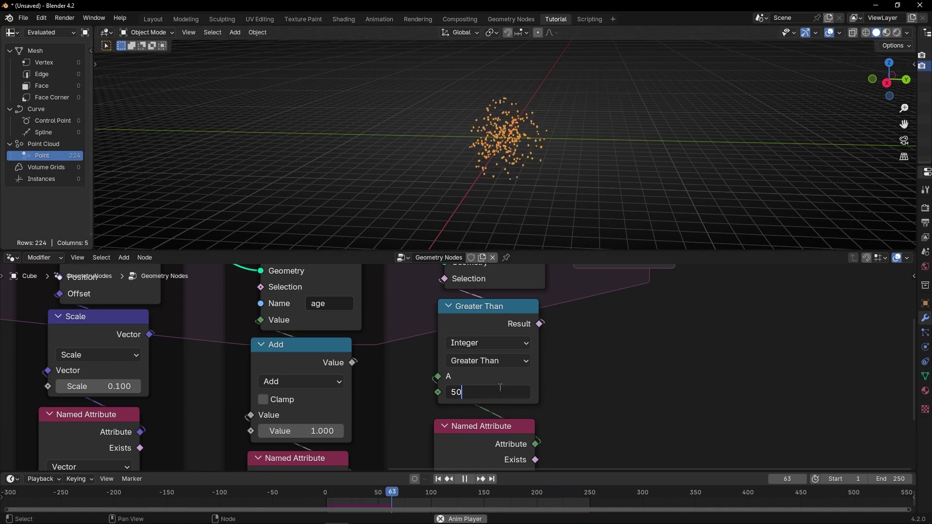
key(Return)
drag(92, 188, 311, 173)
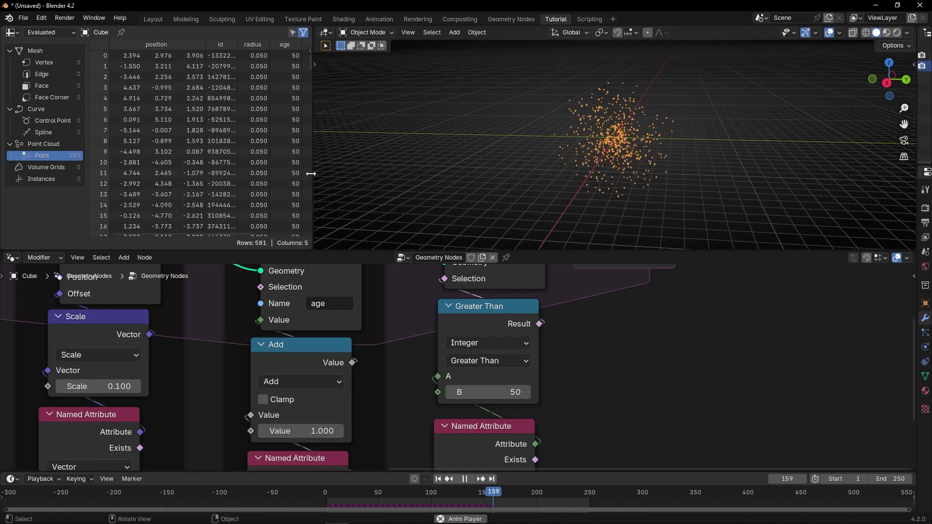
key(space)
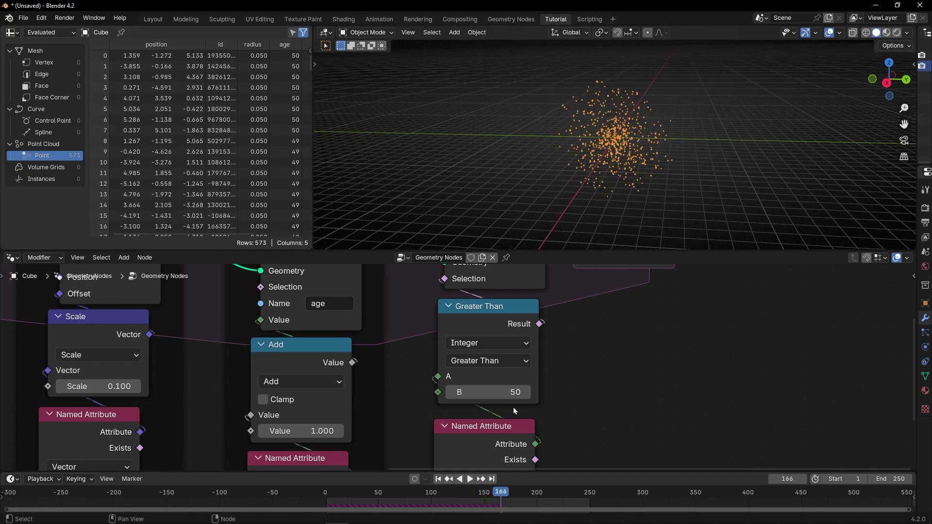
Group the Delete Geometry, Greater Than and lower age Named Attribute nodes in a frame labelled Set LIFETIME
scroll(480, 395, down, 4)
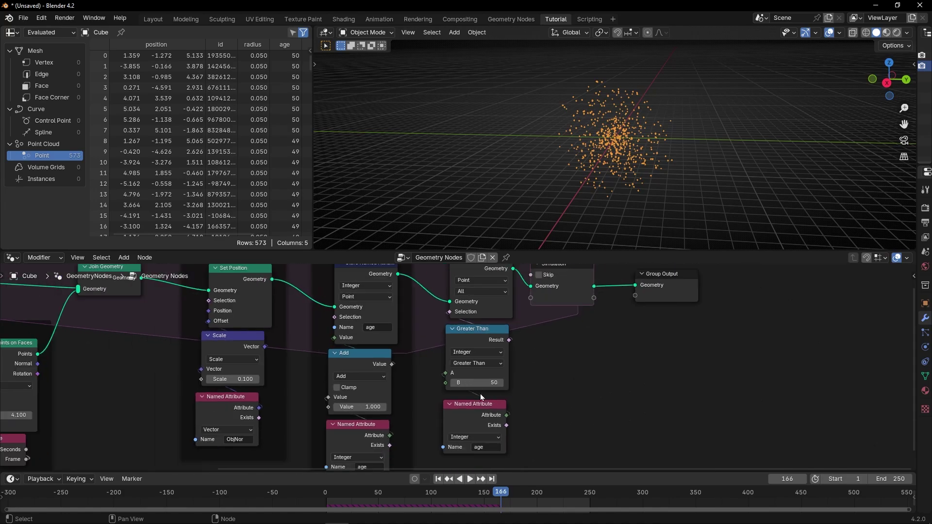
key(ctrl+space)
drag(436, 105, 529, 368)
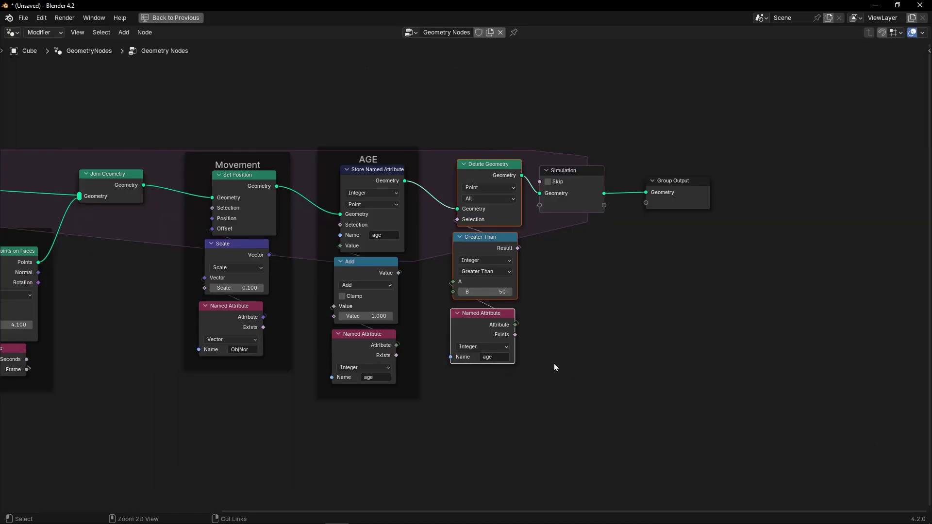
key(ctrl+j)
key(F2)
text(Set)
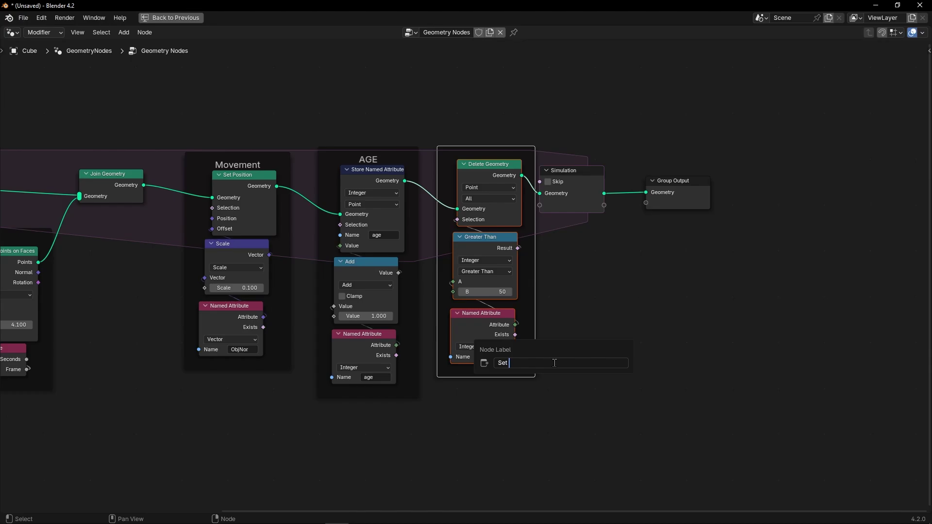
text( LIFETIME)
key(Return)
Play the simulation, move the Group Output node well away from the Simulation output to make room, and pause at frame 148
key(ctrl+space)
key(space)
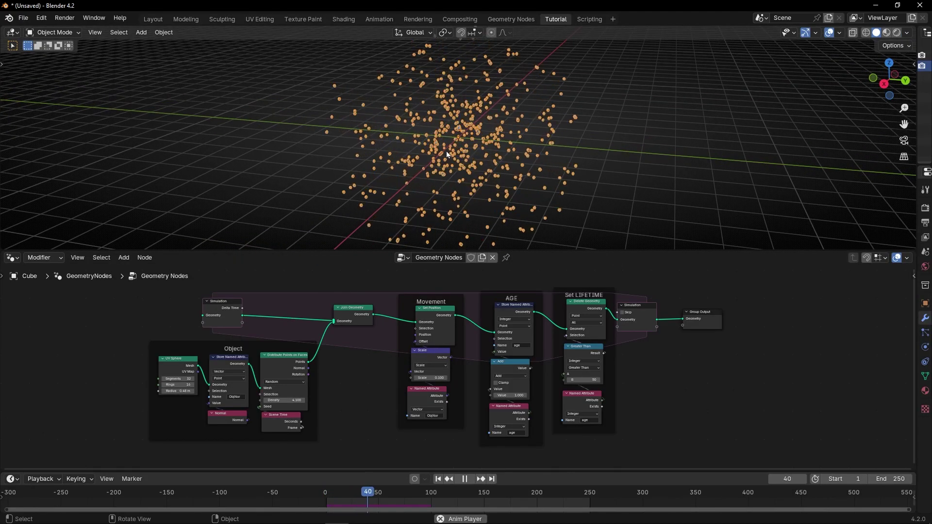
key(Home)
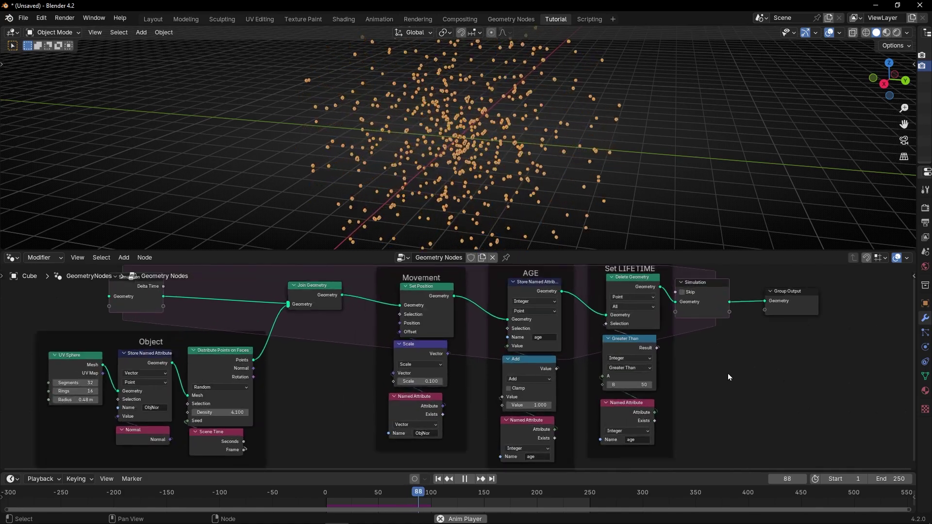
middle_drag(728, 374, 343, 393)
drag(401, 327, 597, 326)
scroll(433, 321, up, 2)
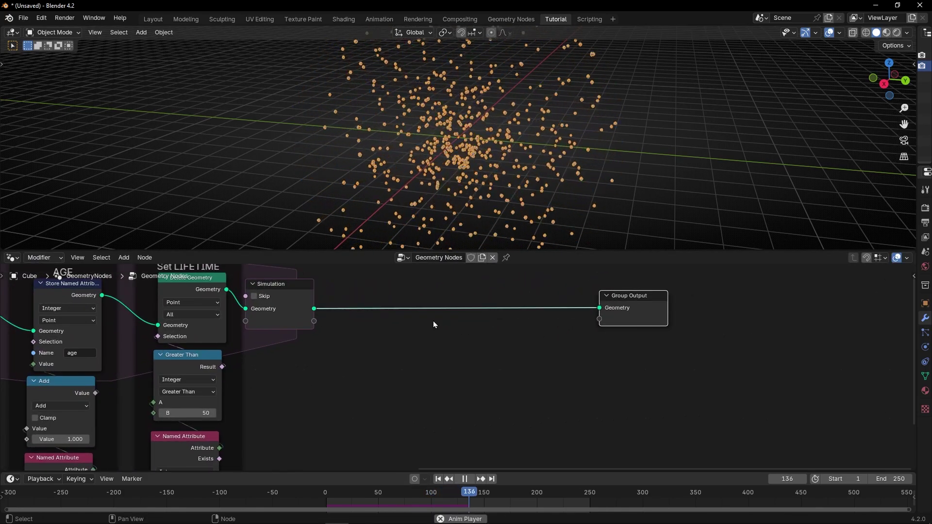
scroll(433, 322, down, 2)
key(space)
Insert an Instance on Points node between the Simulation output and the Group Output
scroll(424, 342, up, 3)
key(shift+a)
mouse_move(424, 341)
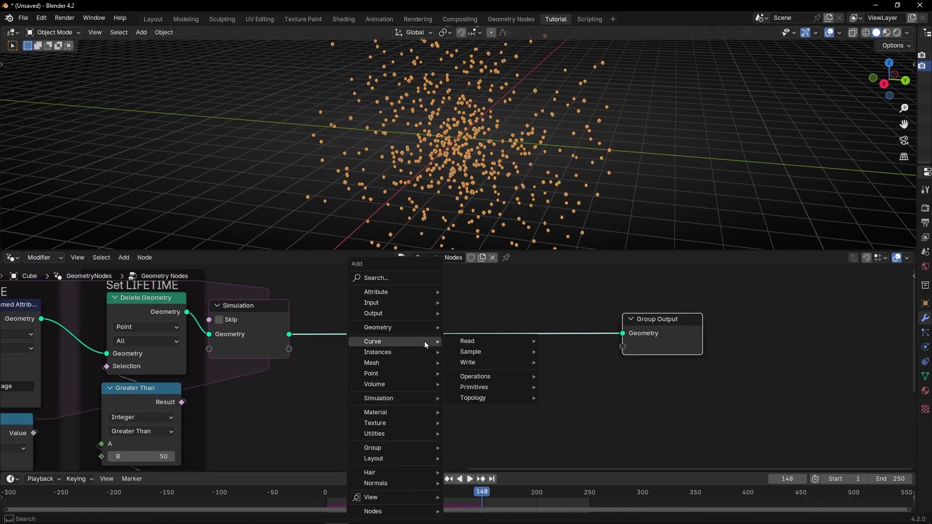
text(ins)
key(Return)
click(433, 362)
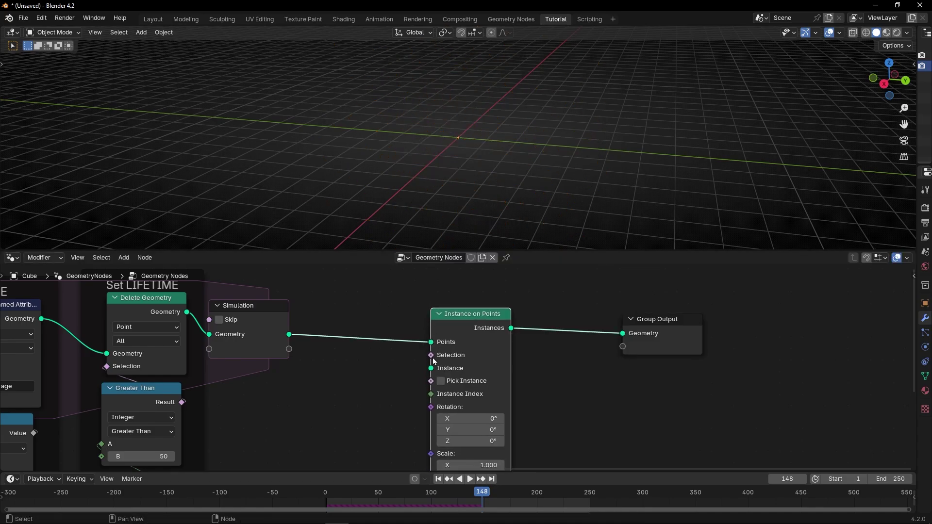
Connect a new UV Sphere node to Instance on Points' Instance input and set its radius to 0.09 m
drag(431, 368, 353, 367)
text(uv)
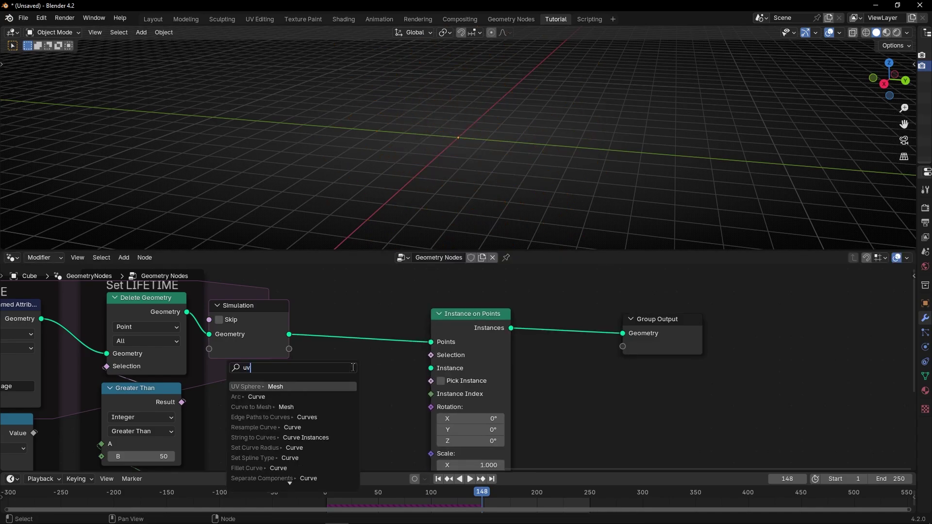
key(Return)
click(407, 364)
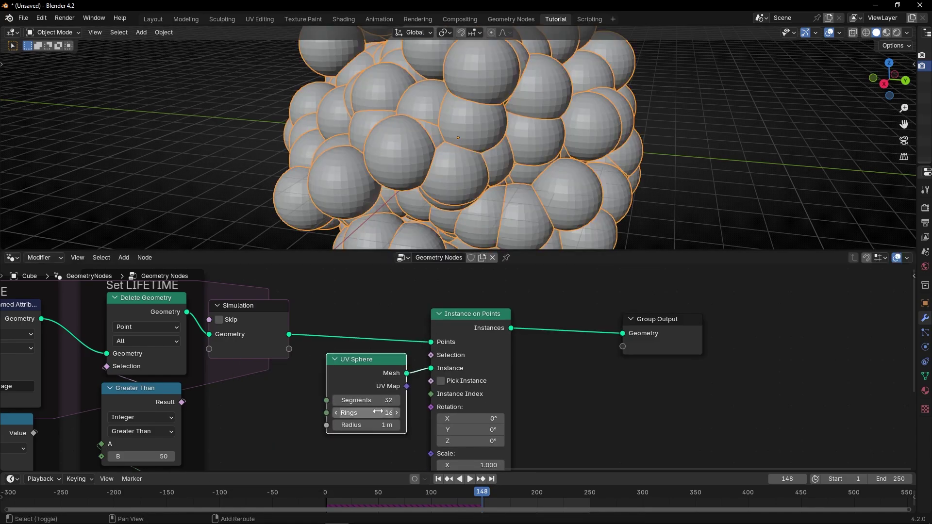
drag(369, 426, 325, 425)
Play the simulation and deselect the emitter to examine the instanced spheres without their selection outline
key(space)
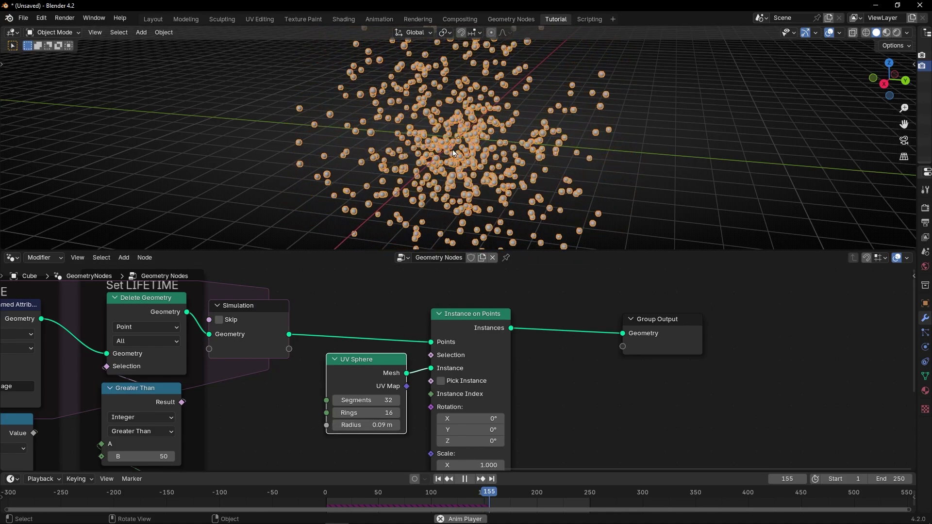
middle_drag(583, 192, 678, 181)
click(628, 179)
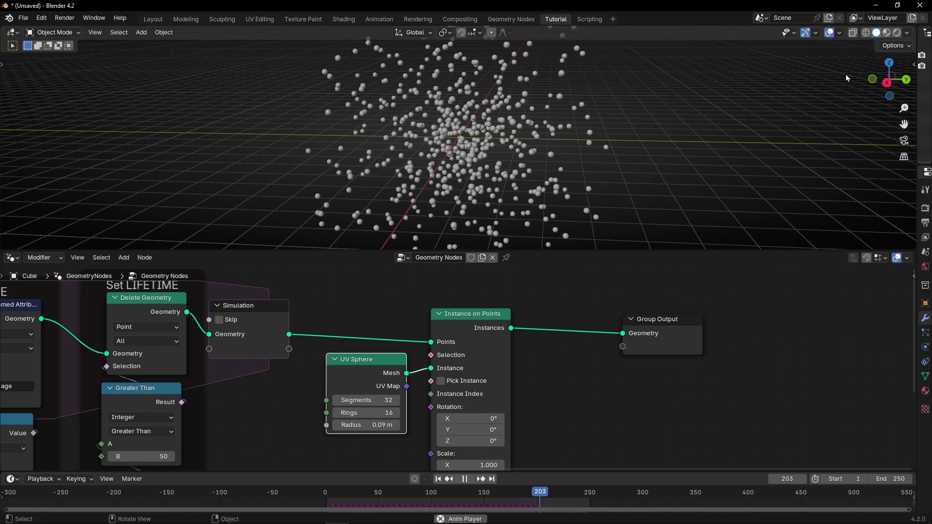
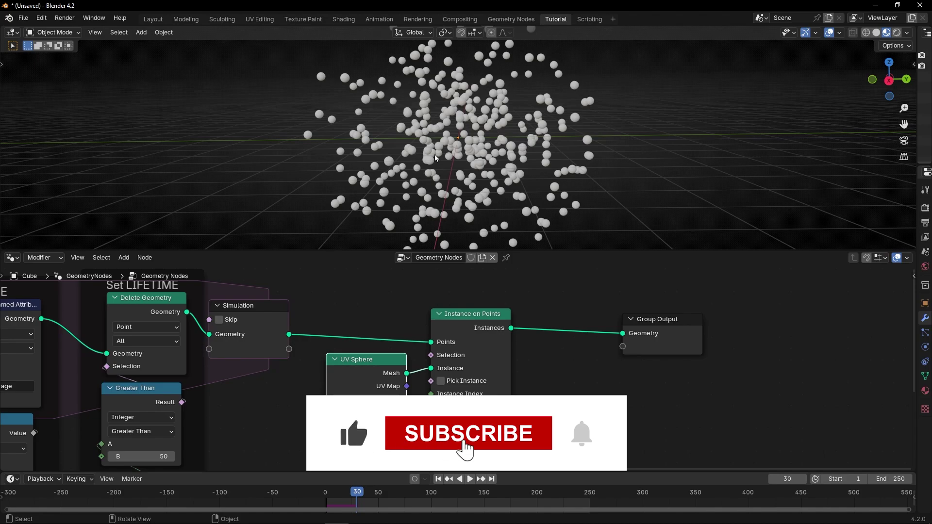
Try driving Instance on Points' Scale directly with the age attribute from the Set LIFETIME frame
middle_drag(424, 440, 504, 369)
scroll(504, 369, down, 1)
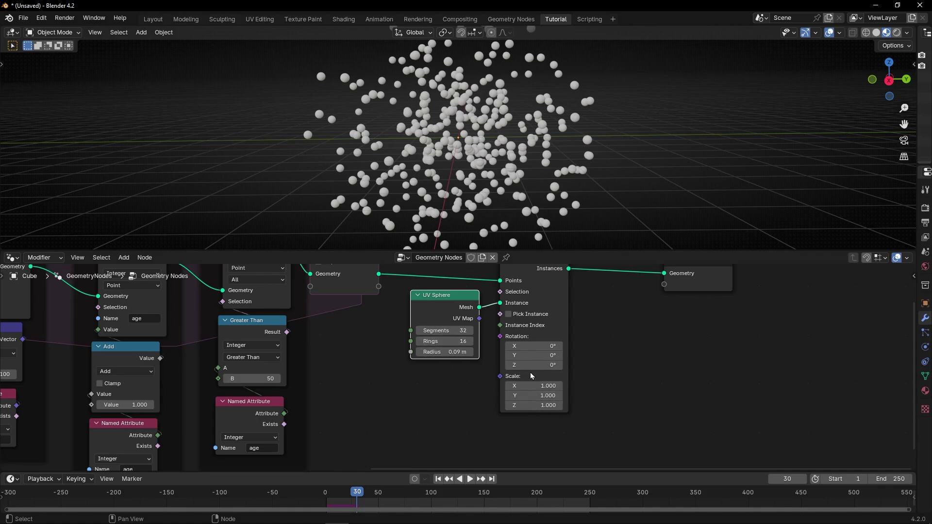
scroll(495, 418, up, 1)
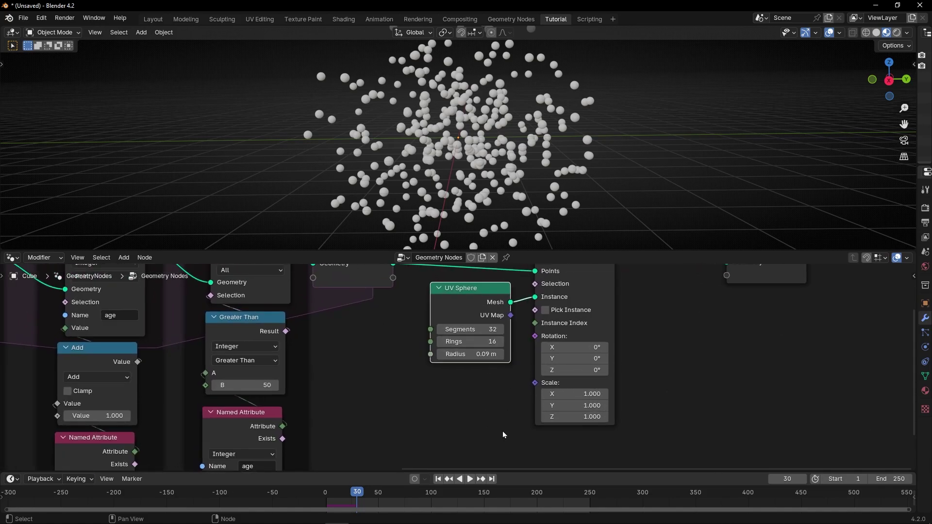
middle_drag(469, 428, 497, 403)
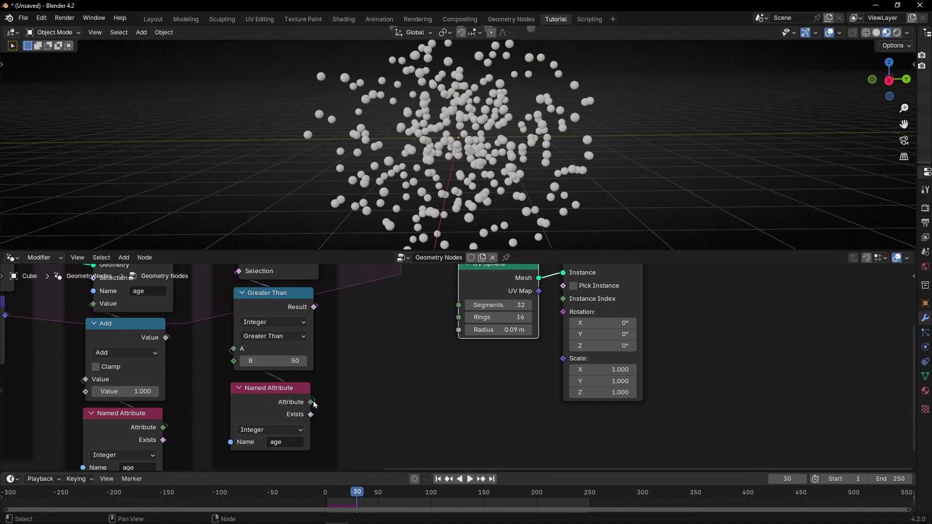
drag(312, 402, 563, 359)
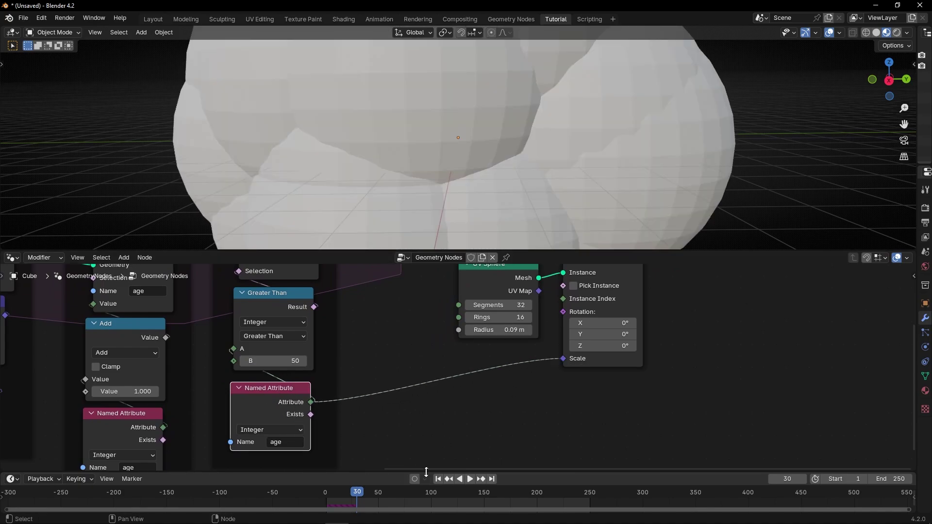
Replay the simulation from frame 1 to examine the sphere sizes and pause at frame 47
click(438, 479)
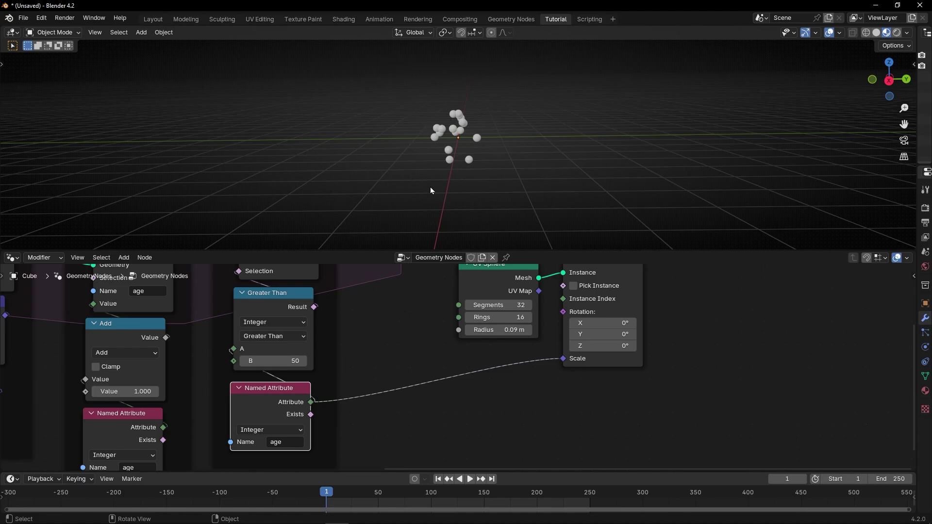
key(space)
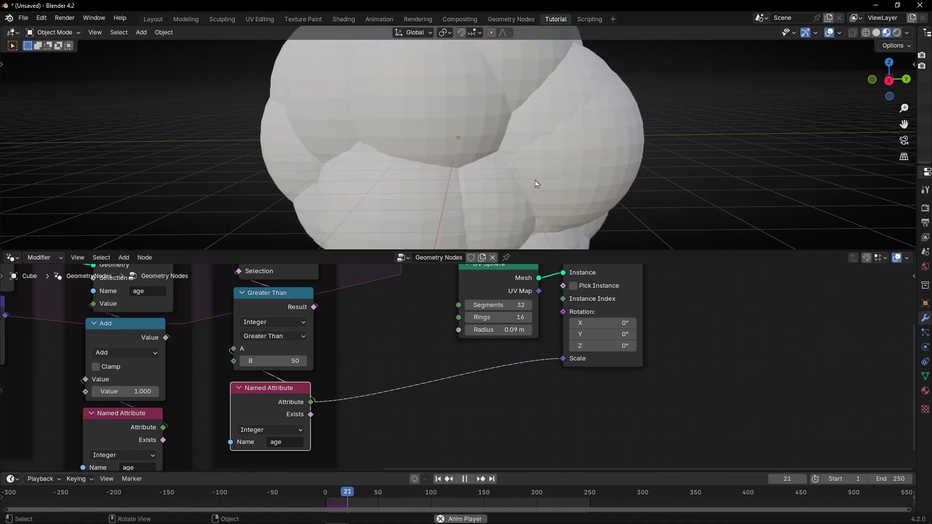
key(space)
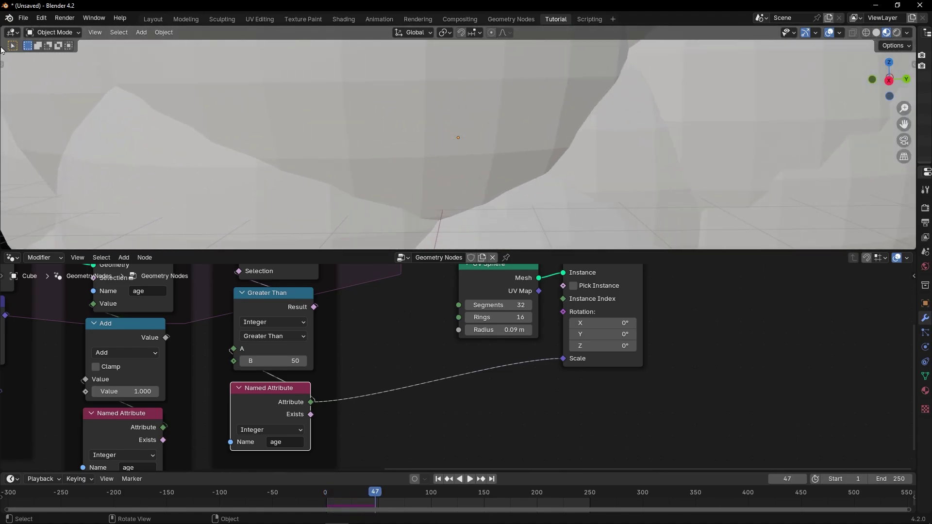
Split the 3D viewport, turn the new area into a spreadsheet and examine the age column of the instances
drag(2, 41, 240, 97)
click(12, 32)
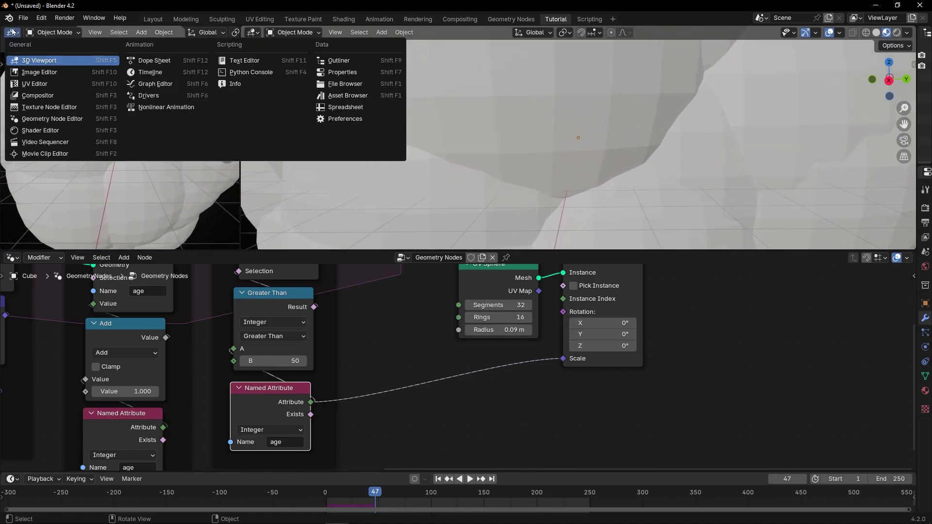
click(340, 109)
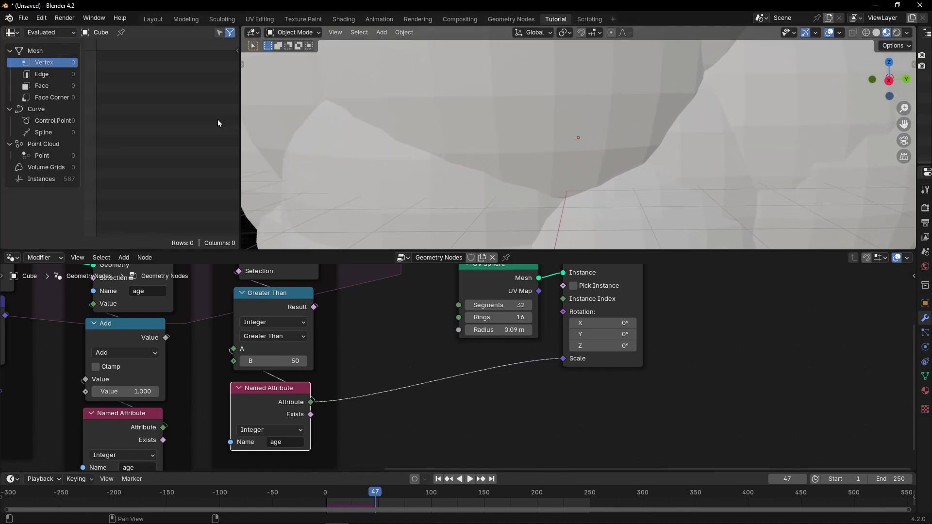
click(56, 156)
click(43, 179)
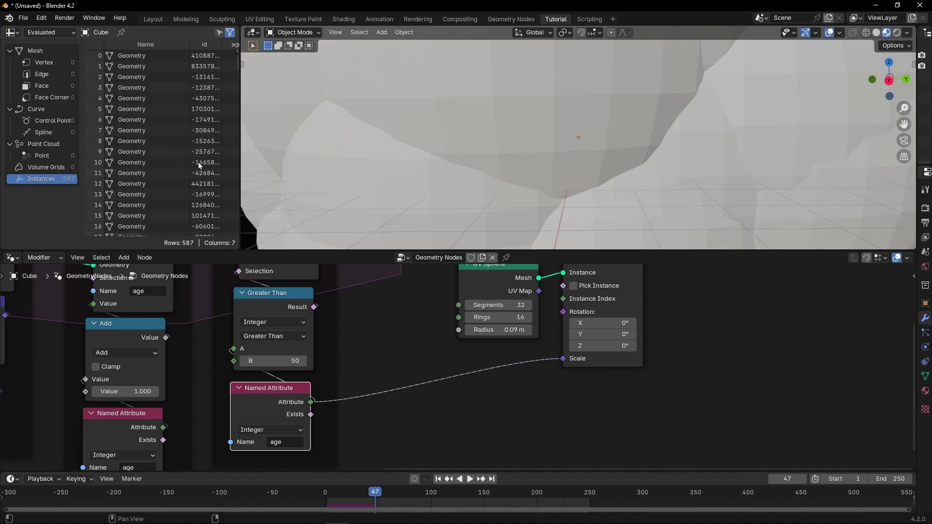
drag(241, 144, 263, 143)
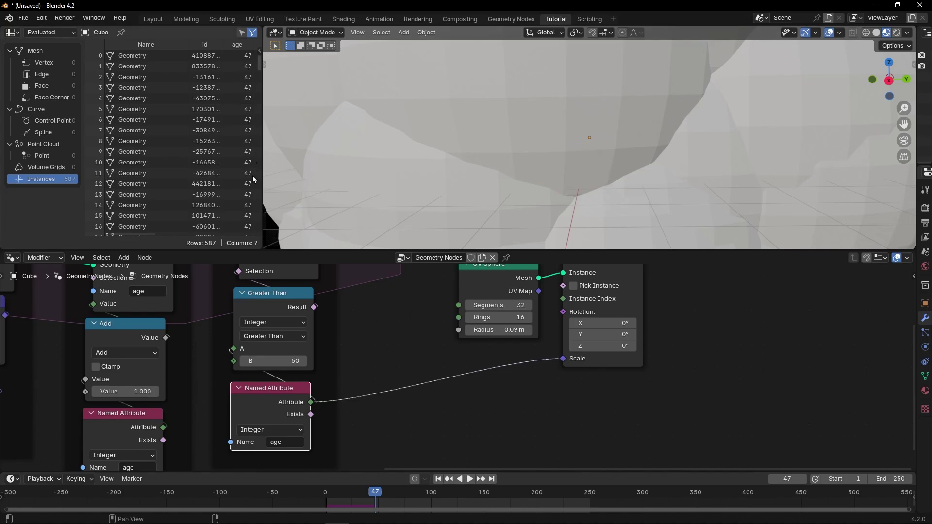
scroll(253, 180, down, 20)
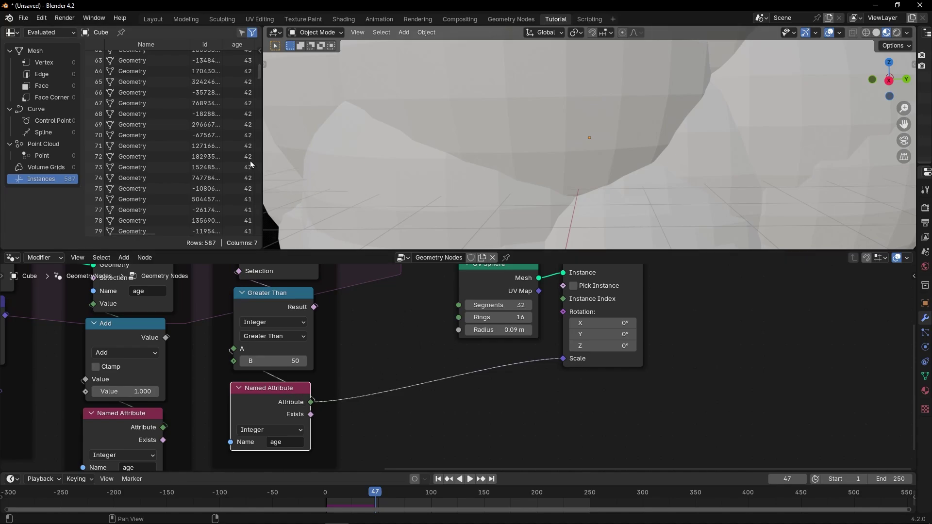
Cut the link between the age attribute and Scale, and add a Map Range node between the Set LIFETIME frame and Instance on Points
ctrl+right_drag(435, 360, 432, 427)
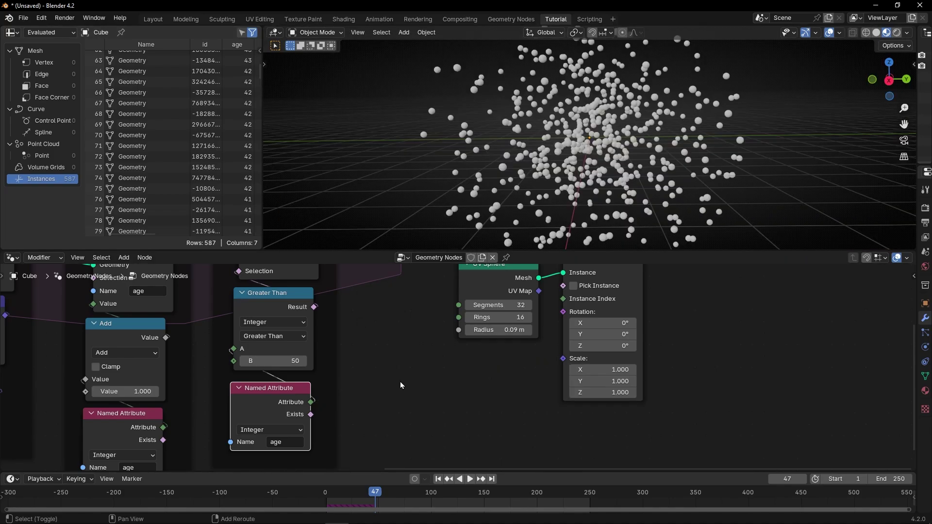
key(shift+a)
text(map ra)
key(Return)
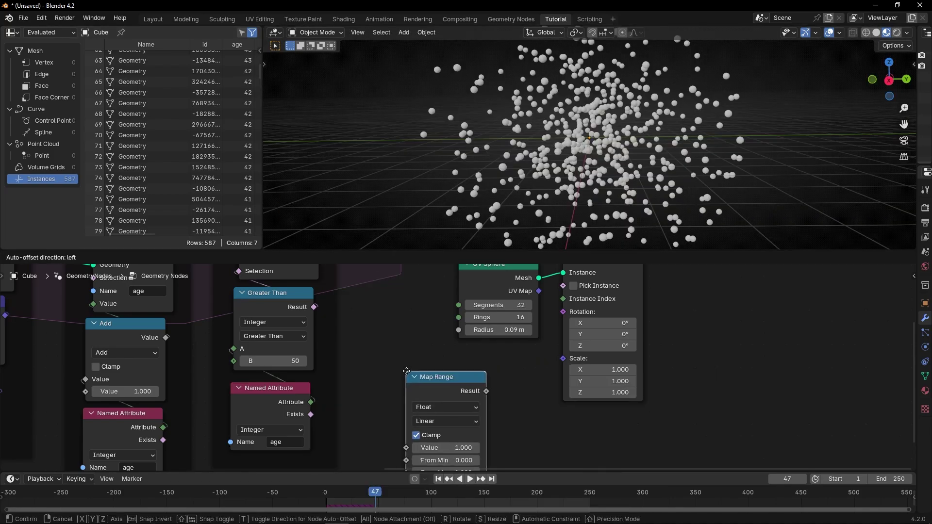
click(501, 402)
middle_drag(502, 402, 464, 350)
scroll(465, 351, up, 3)
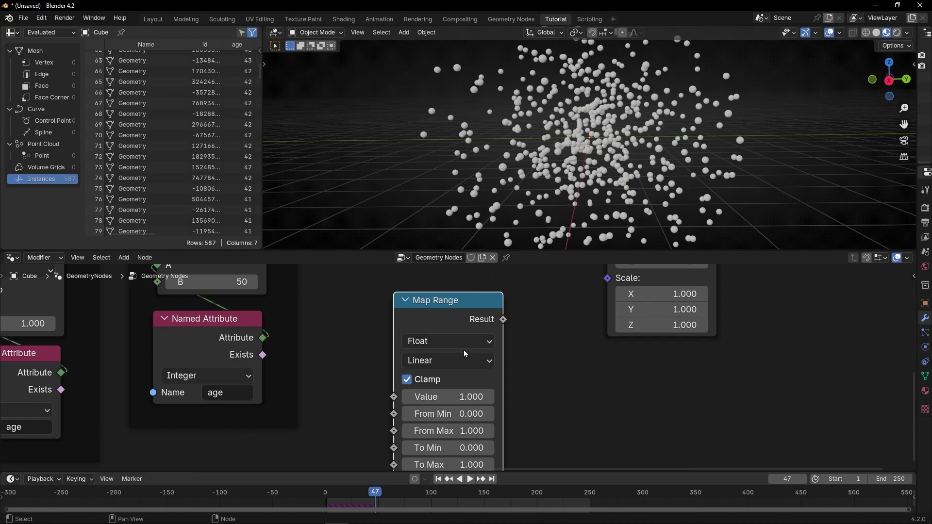
Connect the age attribute from the Set LIFETIME frame to Map Range's Value, and Map Range's Result to Instance on Points' Scale
scroll(452, 369, down, 1)
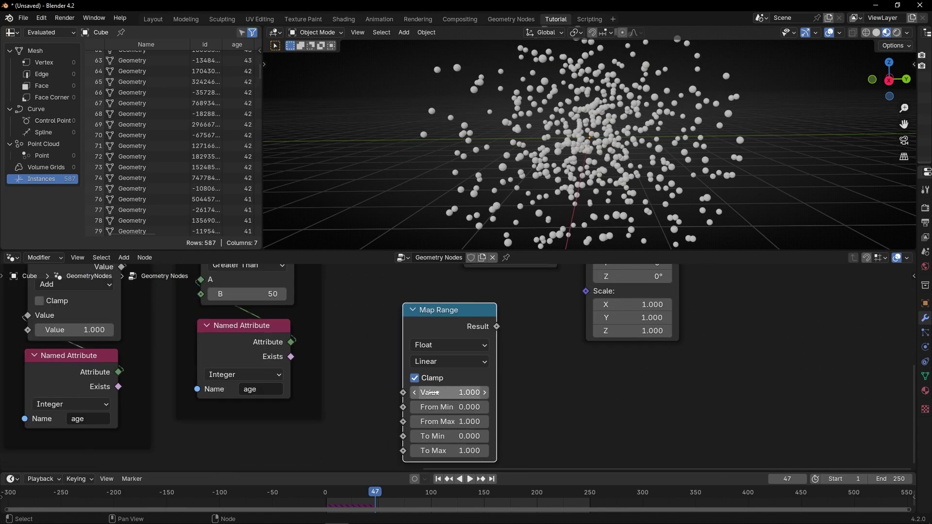
drag(291, 343, 403, 392)
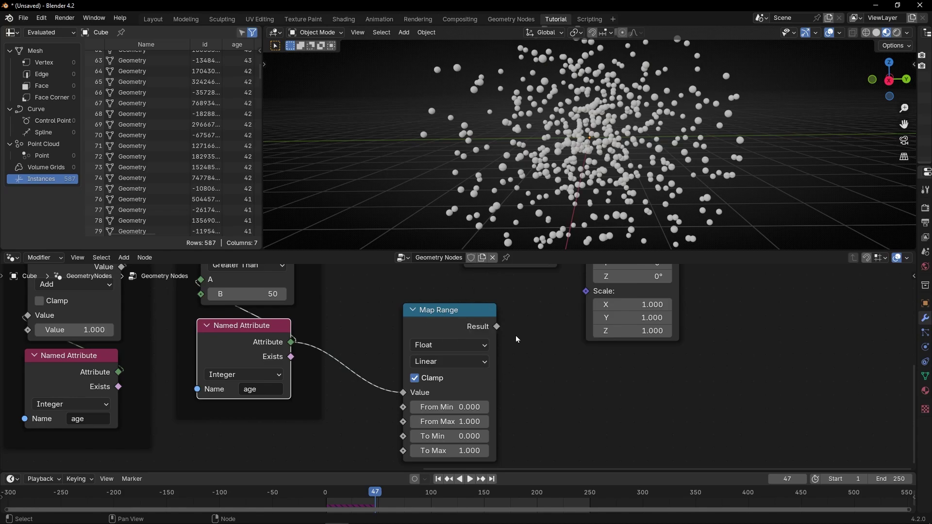
drag(498, 330, 586, 292)
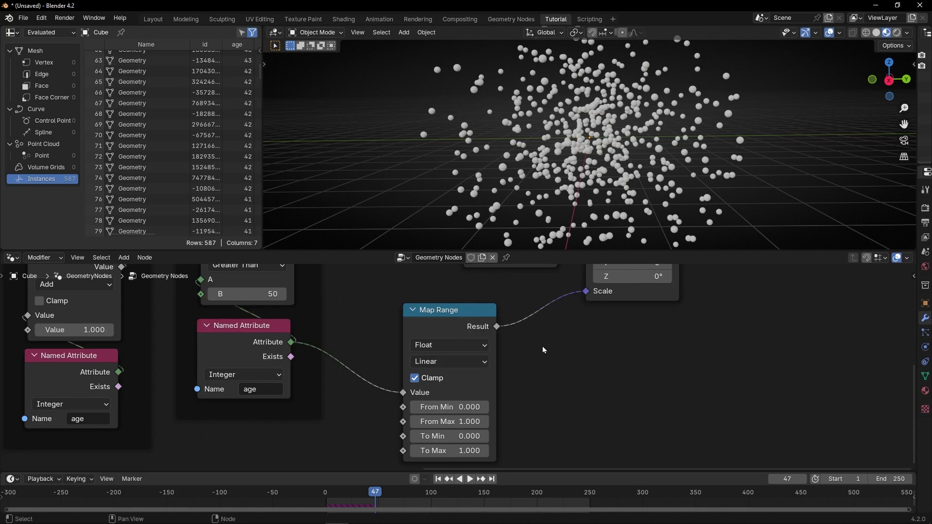
Enlarge the timeline area slightly and play the simulation from frame 1 to examine the mapped sphere sizes, pausing after frame 100
click(438, 479)
drag(506, 469, 506, 457)
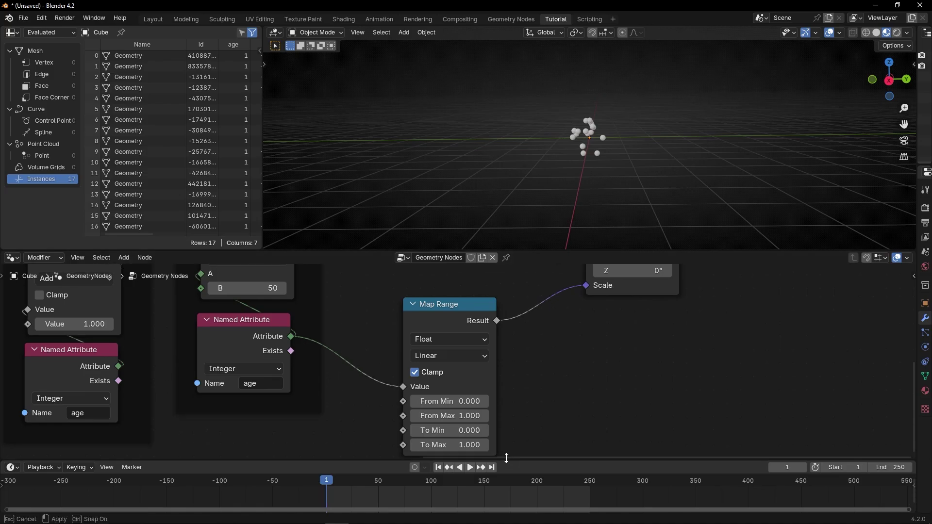
key(space)
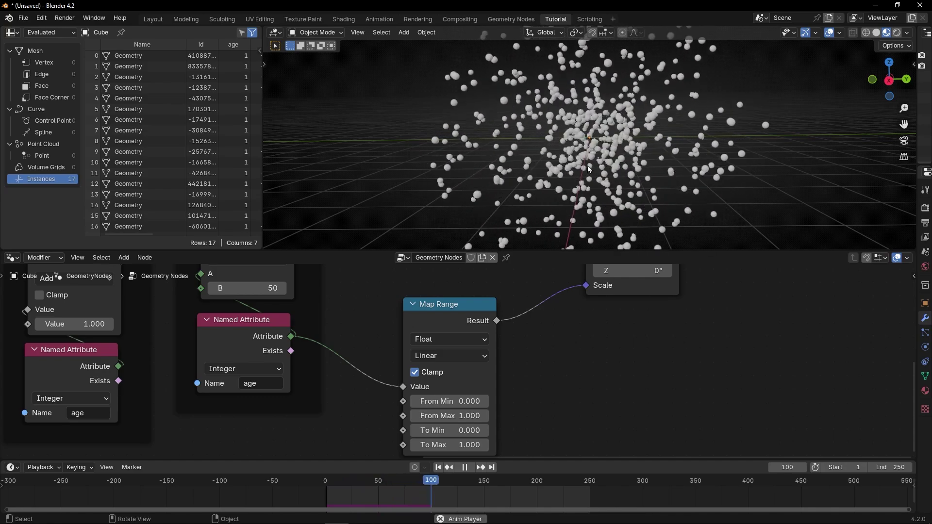
key(space)
Try cutting the link between Map Range's Result and Scale, play the simulation for comparison, and undo the cut
ctrl+right_drag(533, 287, 556, 357)
key(space)
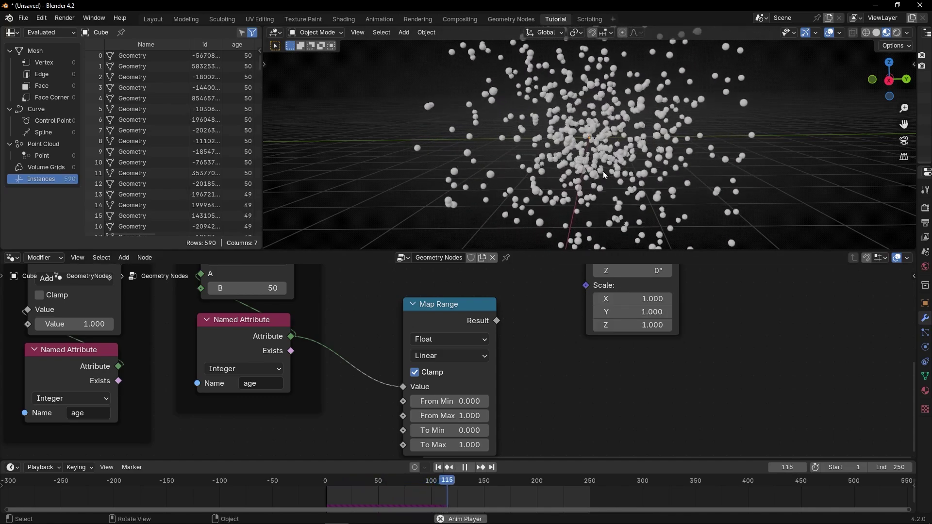
key(space)
key(ctrl+z)
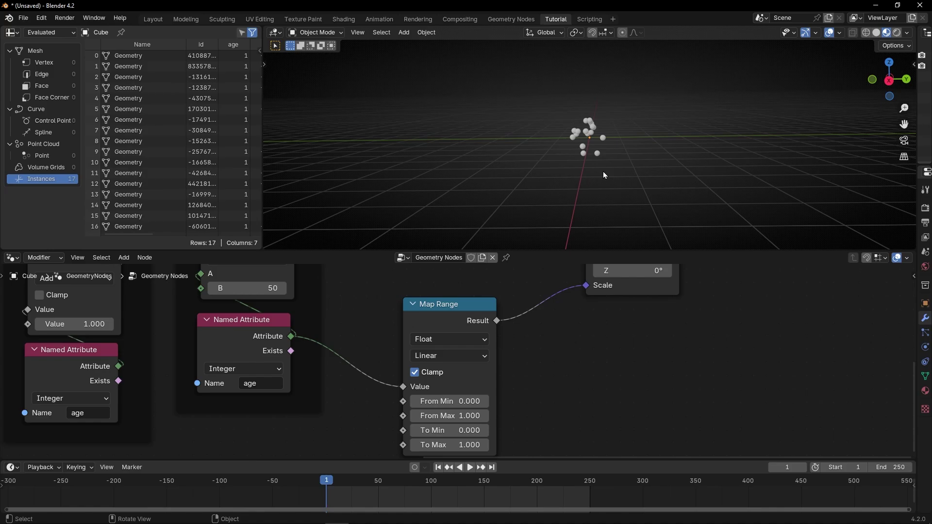
Try a To Max value of 5 on the Map Range node and play the simulation from frame 1
scroll(451, 364, up, 2)
middle_drag(461, 367, 452, 347)
scroll(458, 371, up, 2)
scroll(452, 347, up, 1)
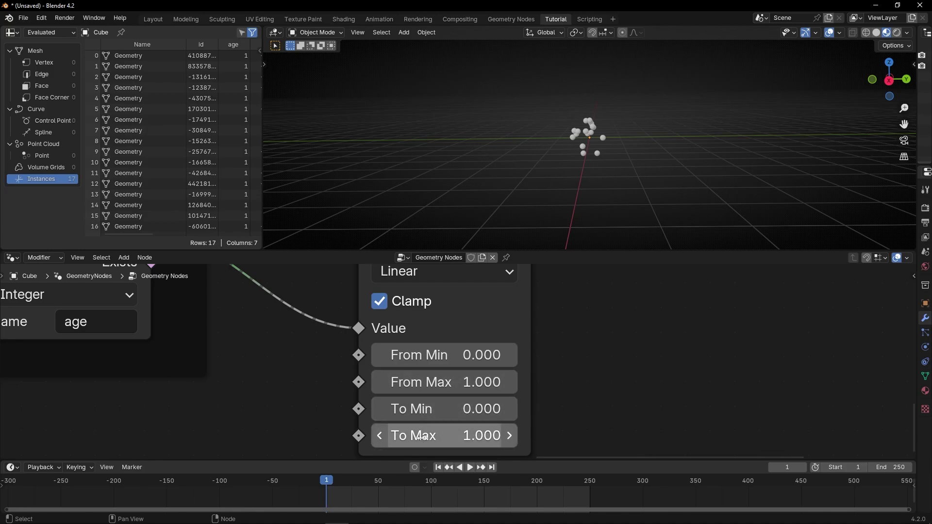
click(458, 436)
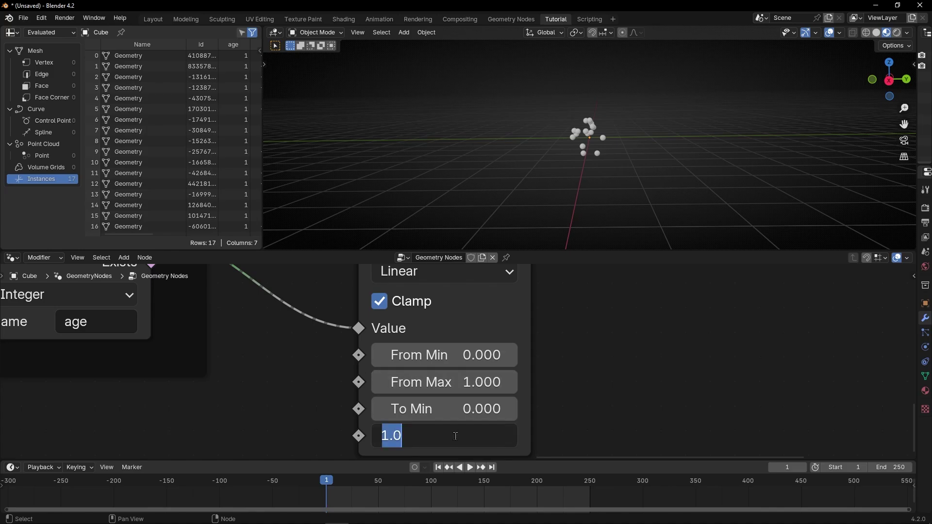
text(5)
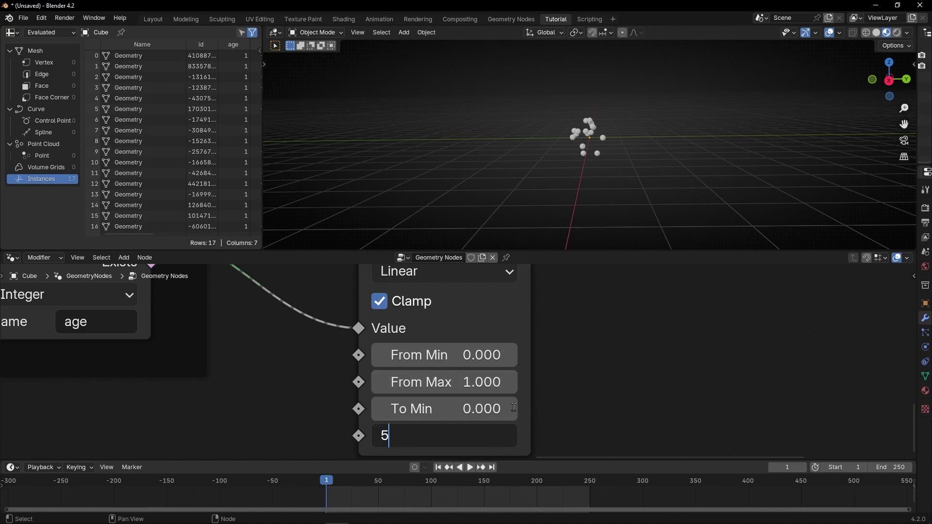
key(Return)
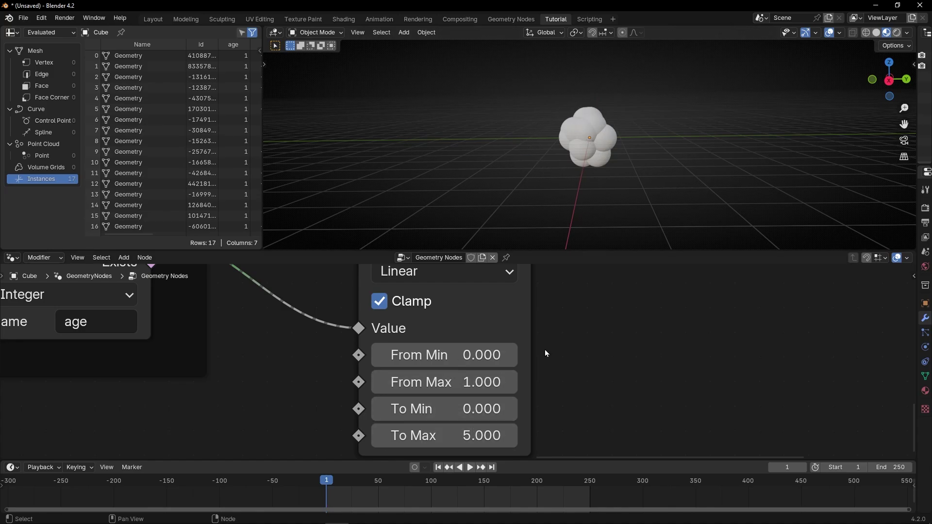
key(space)
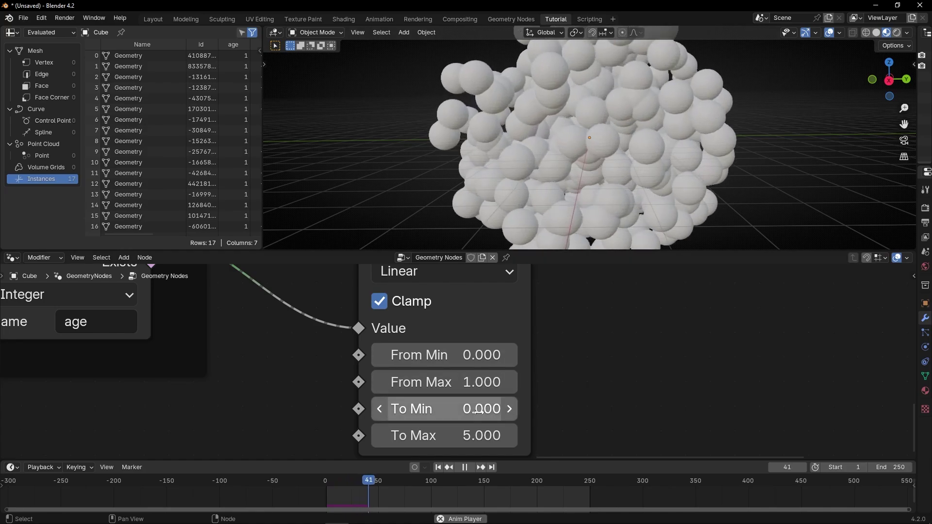
Set Map Range's To Max back to 1 during playback and pause the simulation at frame 154
mouse_move(444, 436)
mouse_down()
mouse_move(490, 435)
mouse_move(441, 435)
mouse_up()
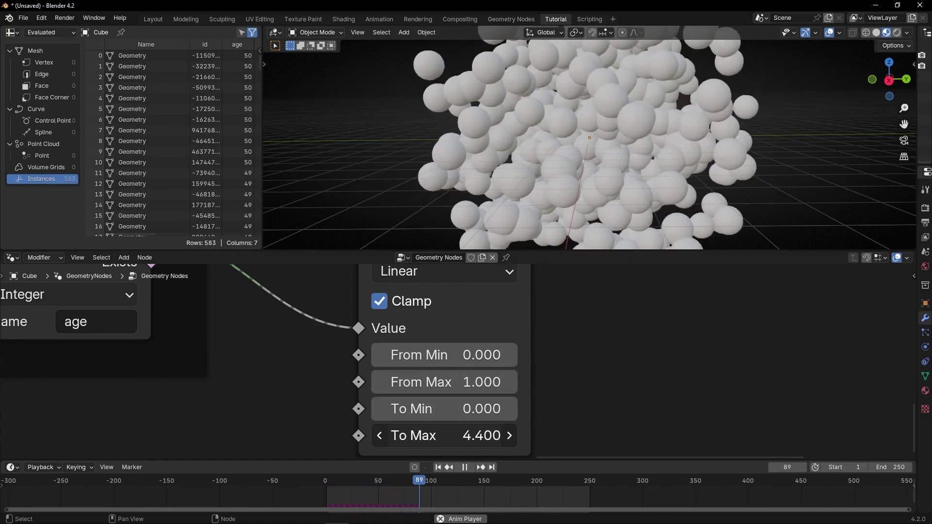
click(469, 434)
text(1)
key(Return)
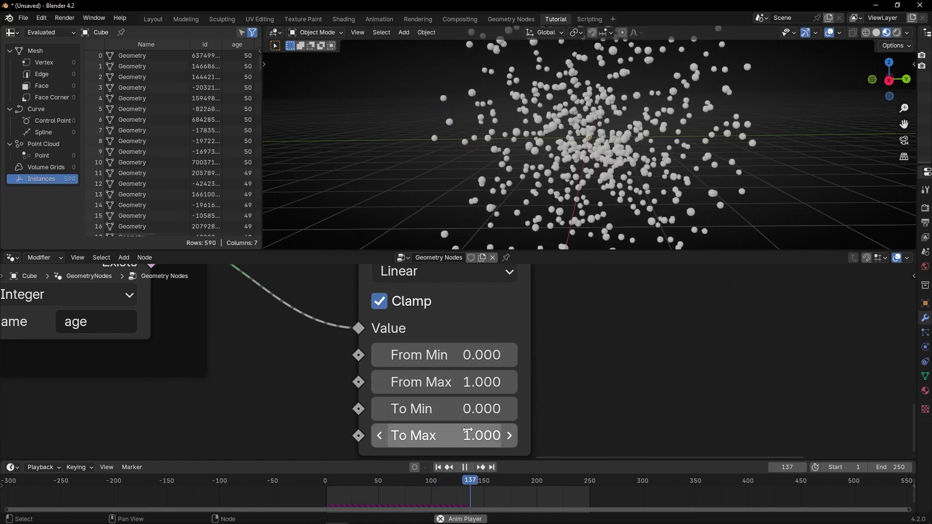
key(space)
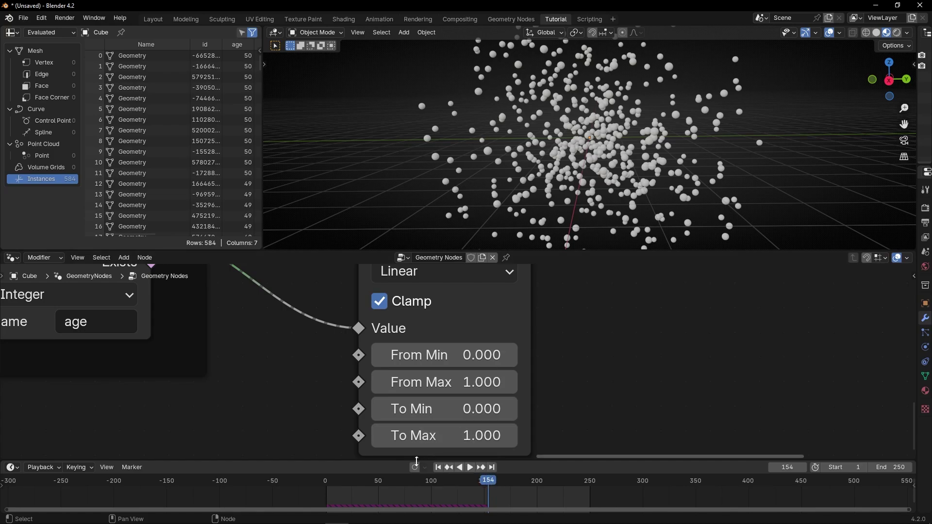
Replay the simulation from frame 1, pause at frame 29, and set Map Range's From Max to 20
click(438, 468)
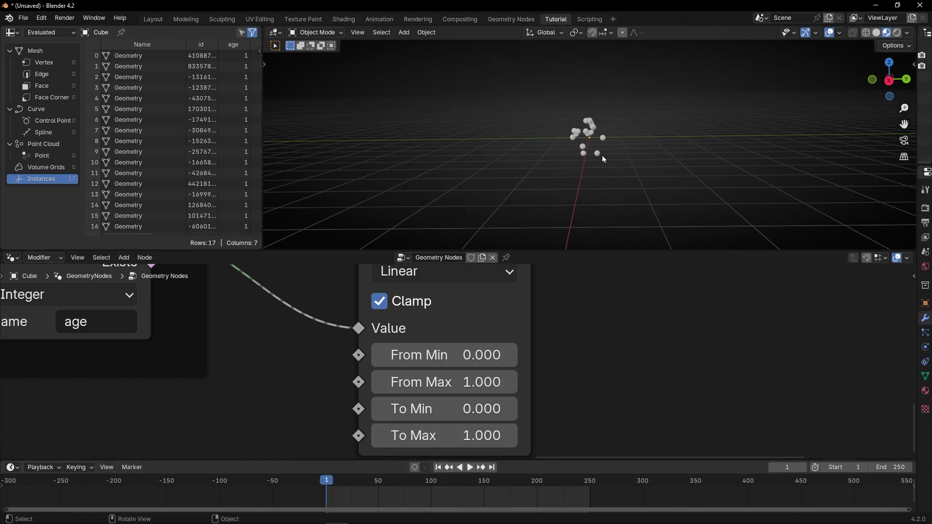
key(space)
key(space)
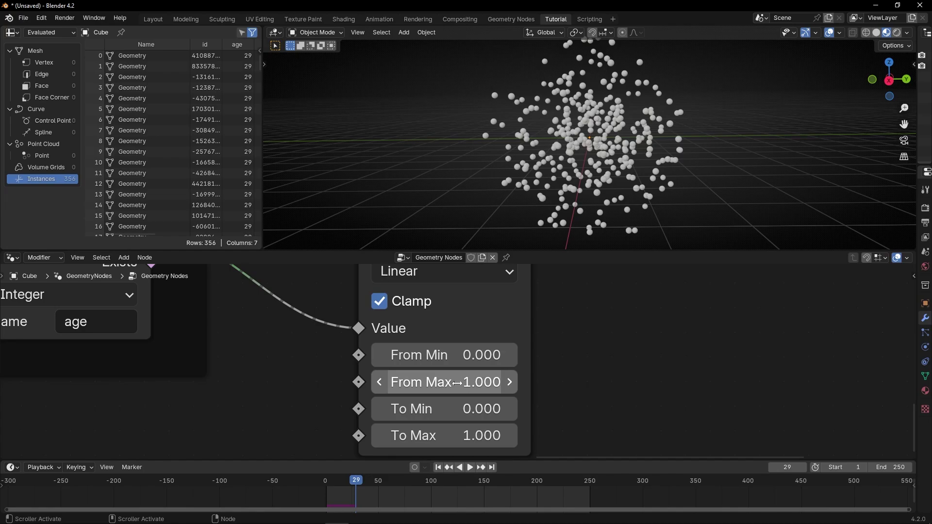
scroll(405, 389, down, 2)
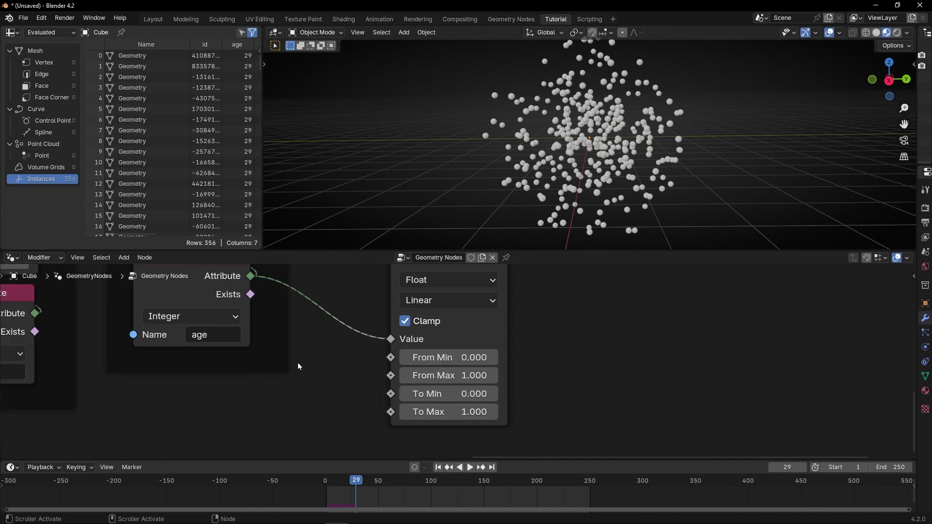
shift+scroll(299, 362, up, 2)
click(453, 404)
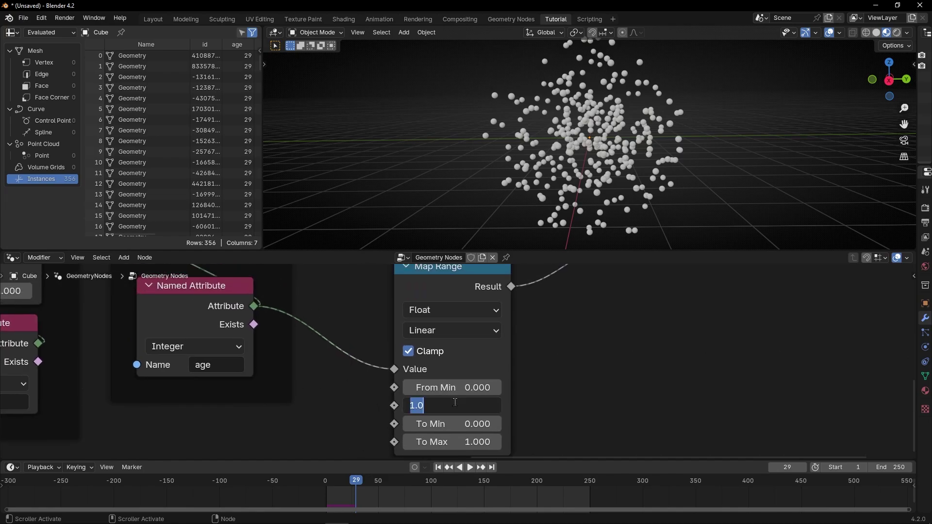
text(20)
key(Return)
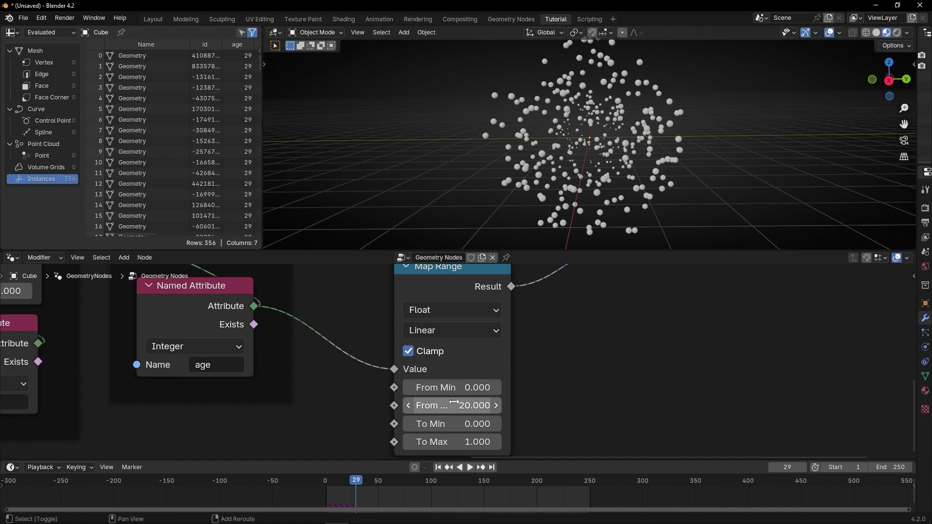
Replay the simulation from frame 1 to examine how the spheres grow with age, pausing at frame 70
key(shift+Left)
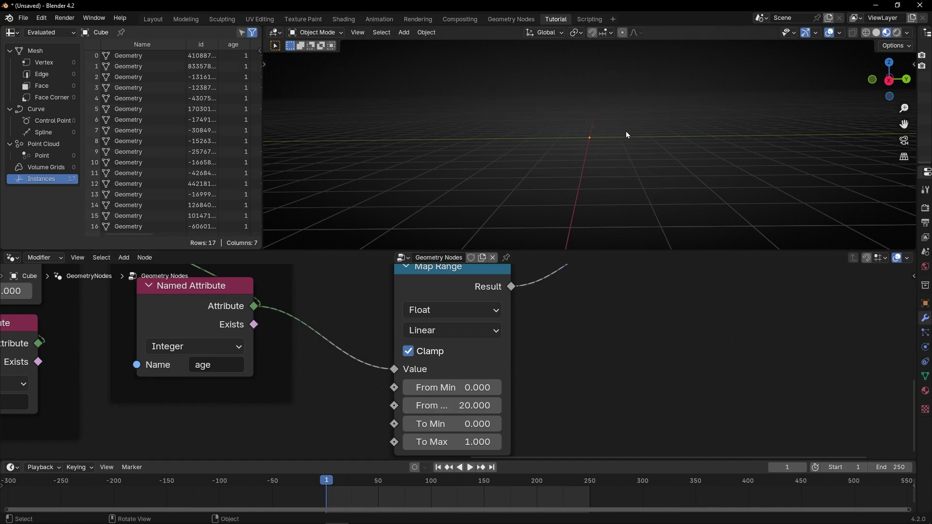
key(space)
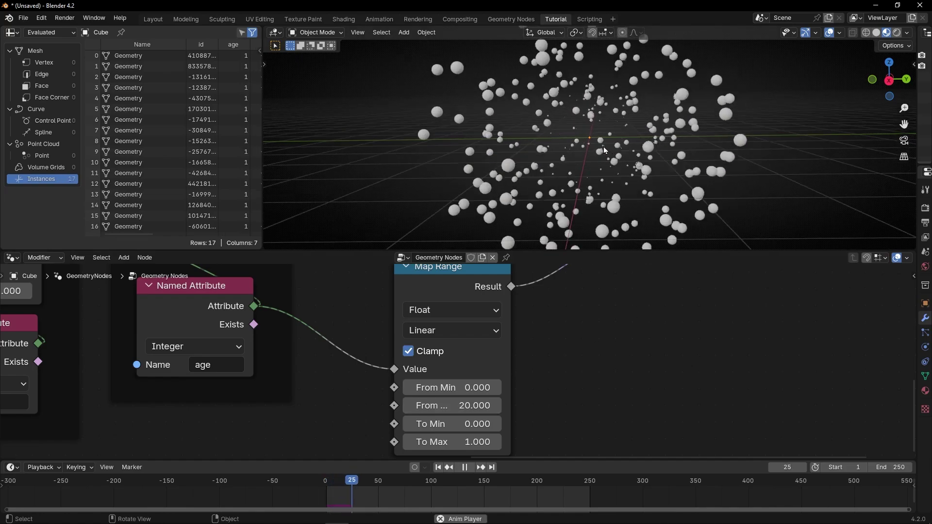
key(space)
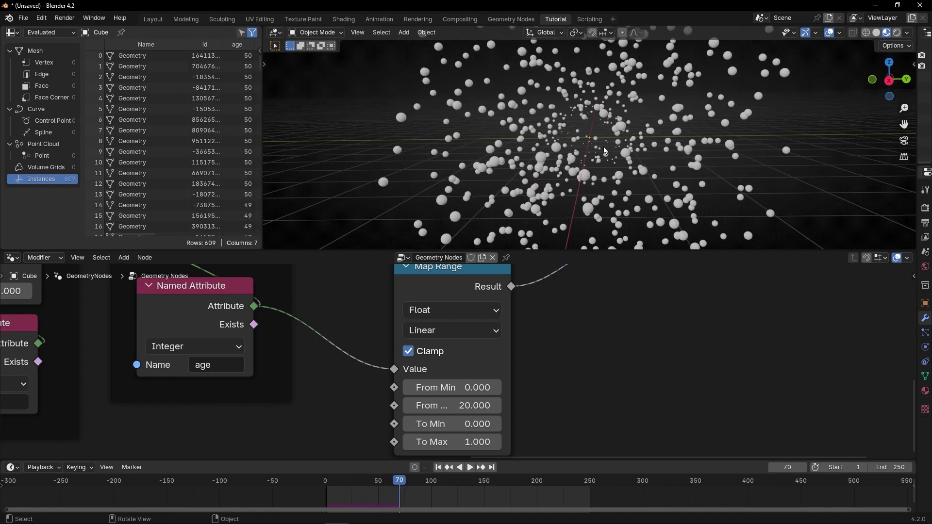
Set Map Range's From Max to 50 at frame 1 and play the simulation, pausing at frame 97
scroll(516, 312, up, 3)
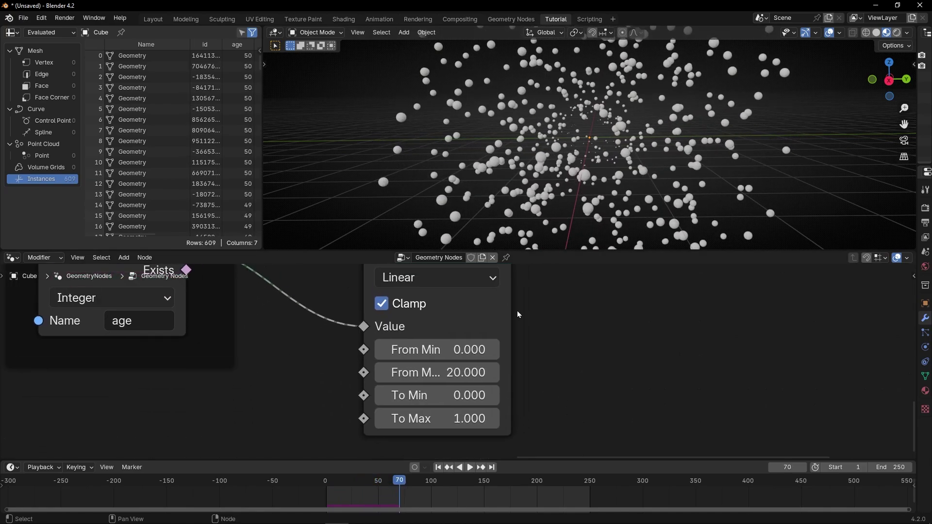
scroll(424, 325, up, 1)
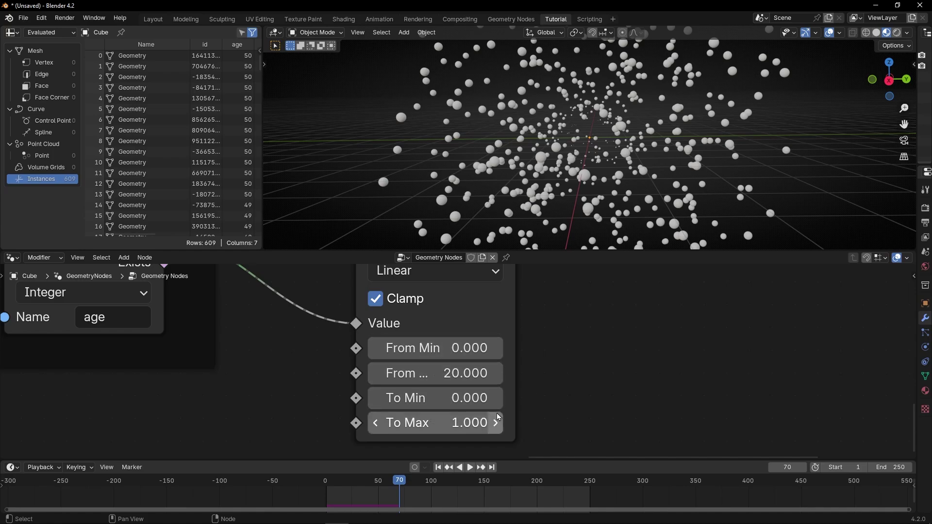
click(437, 468)
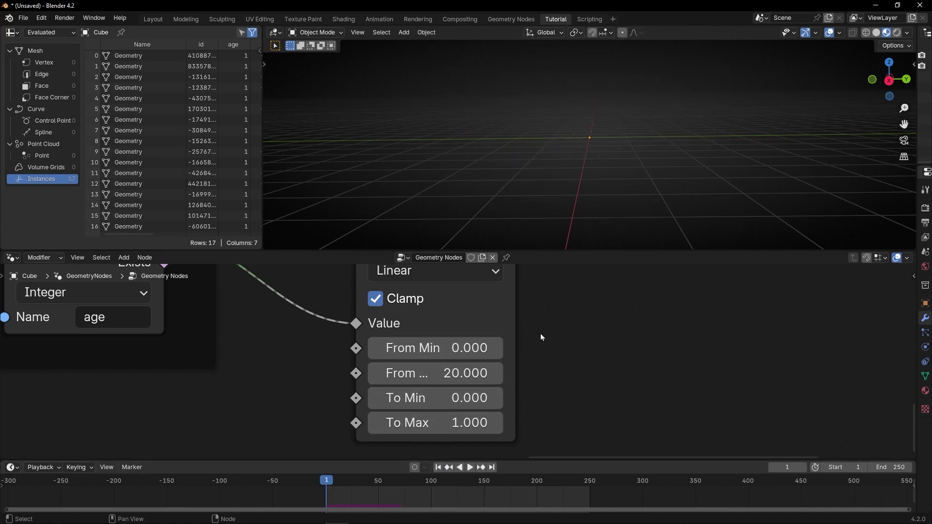
click(449, 373)
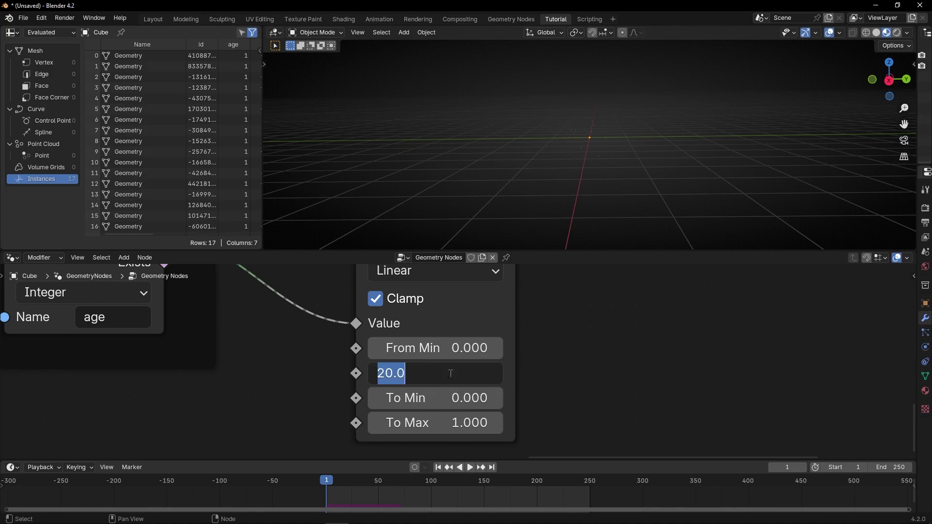
text(50)
key(Return)
key(space)
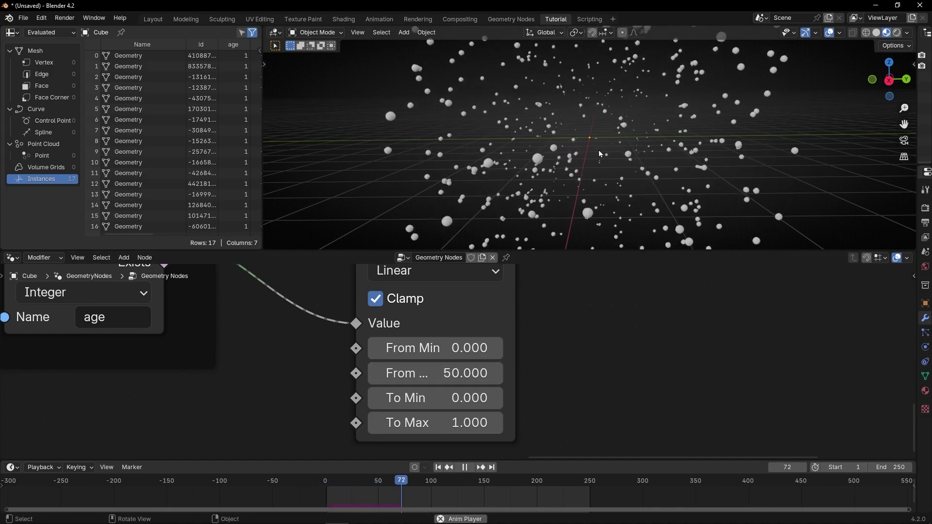
key(space)
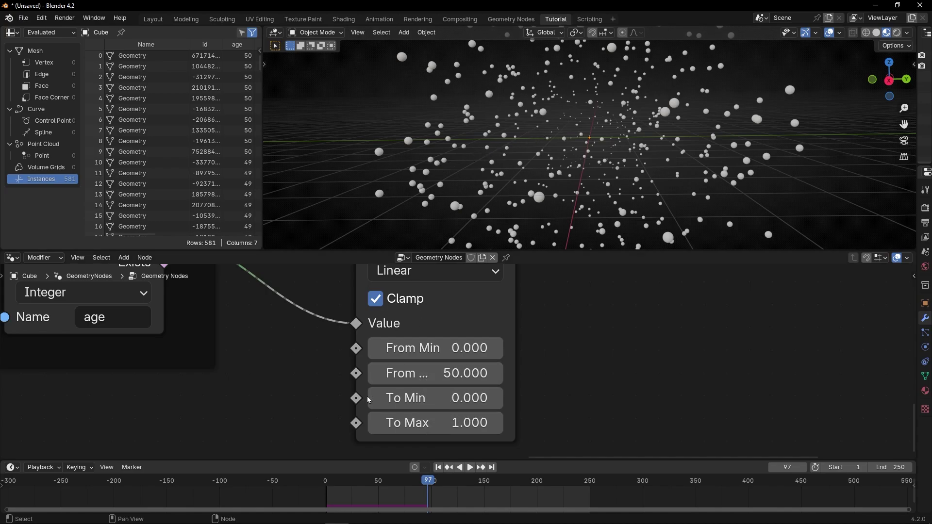
Reverse the Map Range output at frame 1 by setting To Min to 1 and To Max to 0, and play the simulation
click(438, 468)
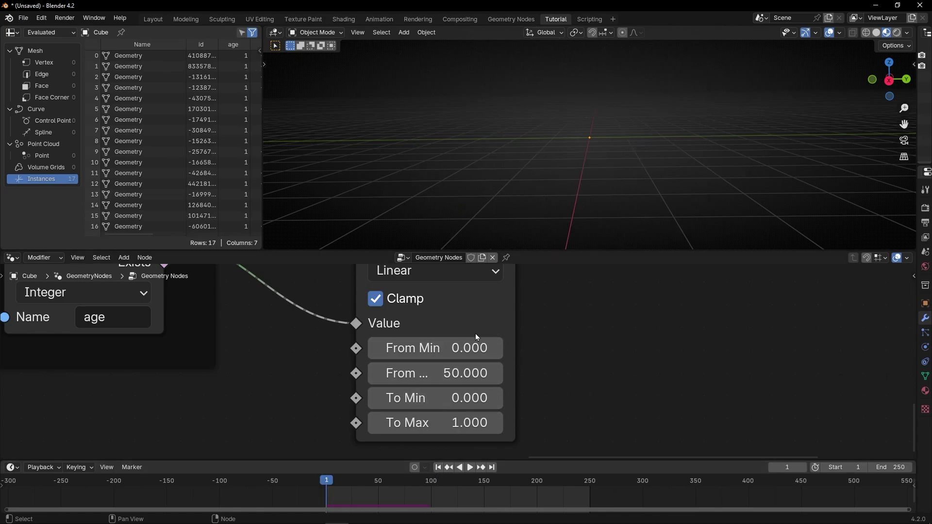
click(445, 399)
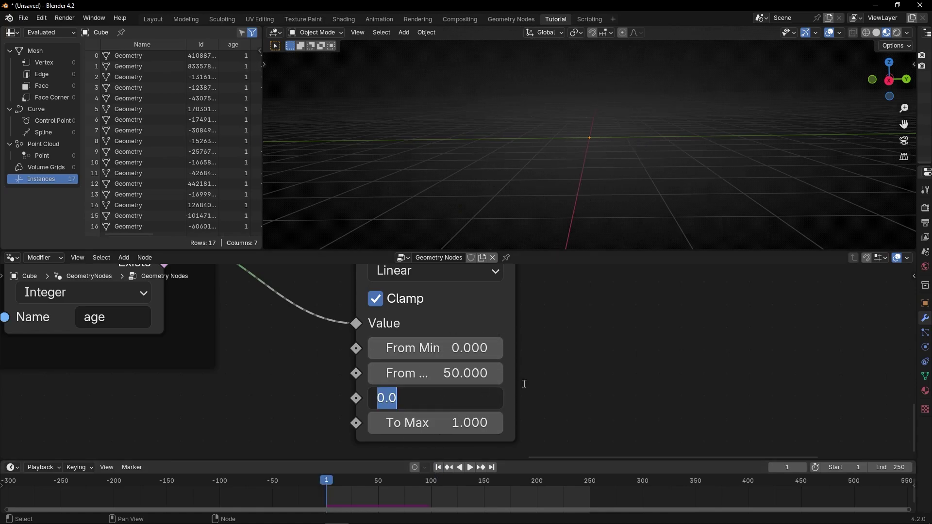
text(1)
key(Return)
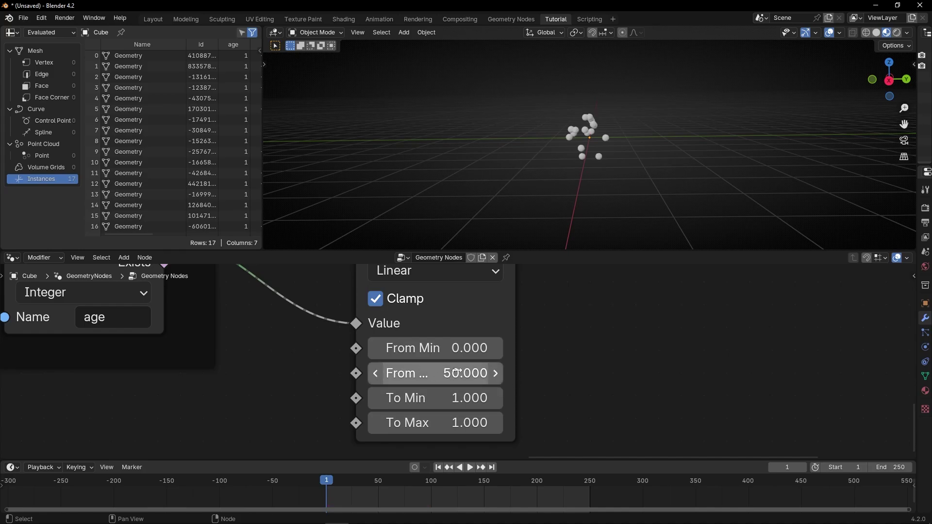
click(464, 423)
text(0)
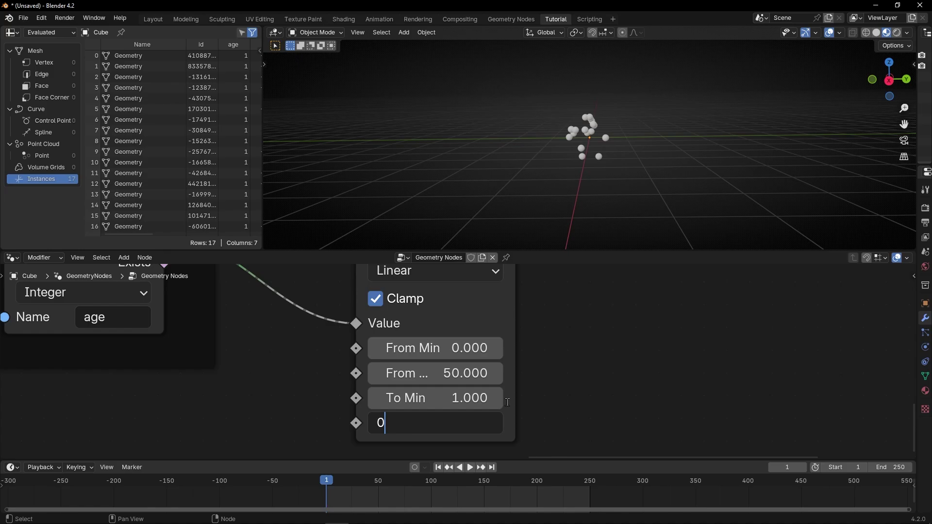
key(Return)
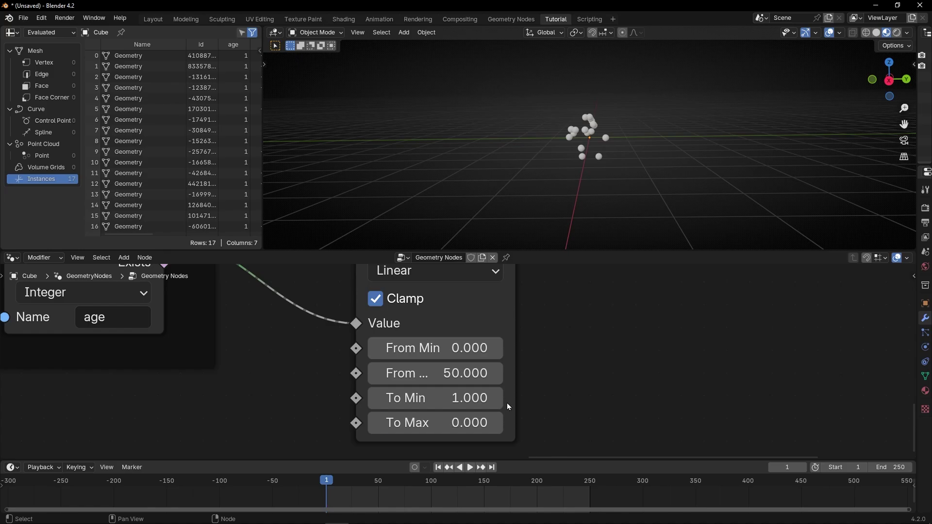
key(space)
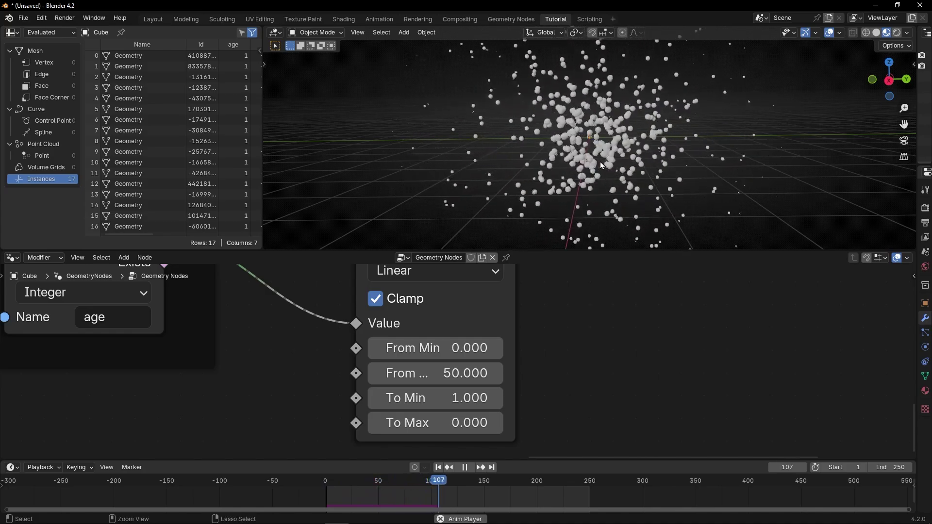
Examine the playing particles from a steeper viewpoint and stop the simulation at frame 203
key(ctrl+space)
middle_drag(600, 161, 502, 297)
key(ctrl+space)
scroll(461, 366, down, 1)
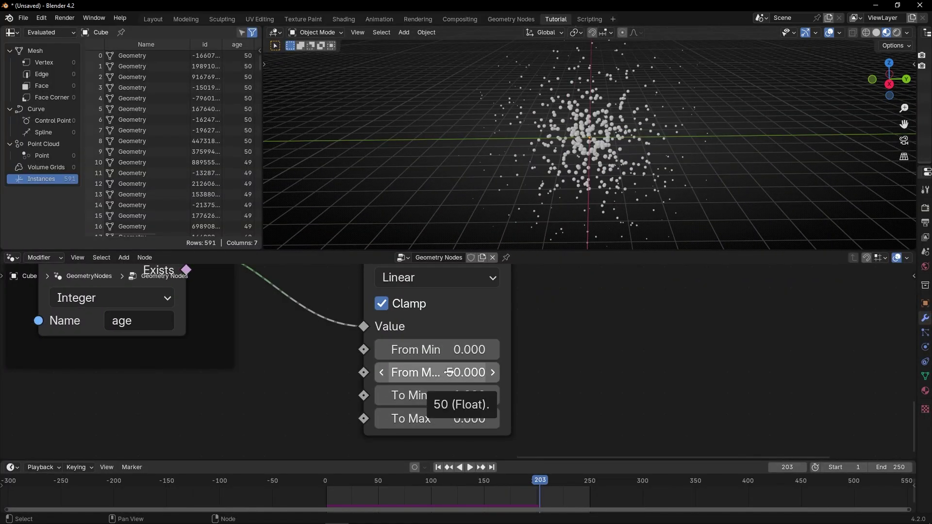
Shift the Set LIFETIME frame, Simulation output, instancing nodes, Map Range and Group Output away from the AGE frame to make room
scroll(432, 393, down, 3)
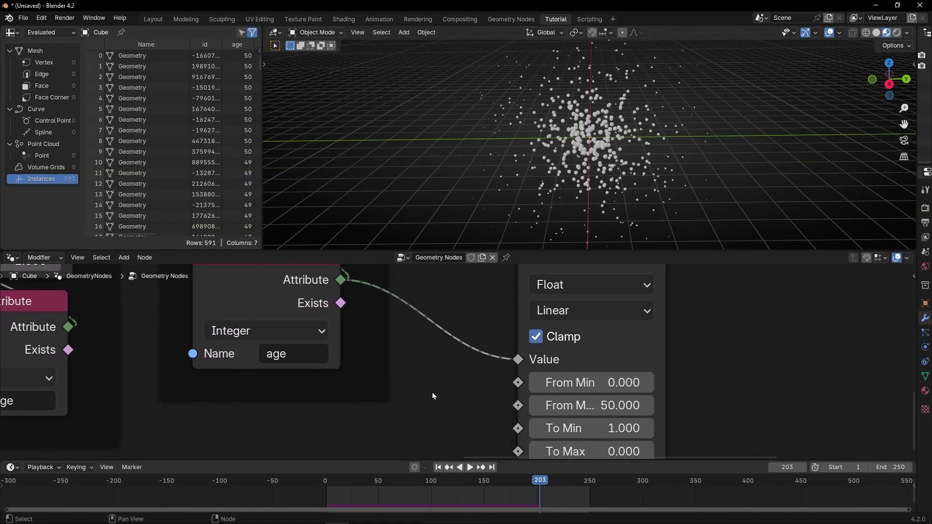
middle_drag(429, 389, 469, 400)
scroll(469, 400, down, 2)
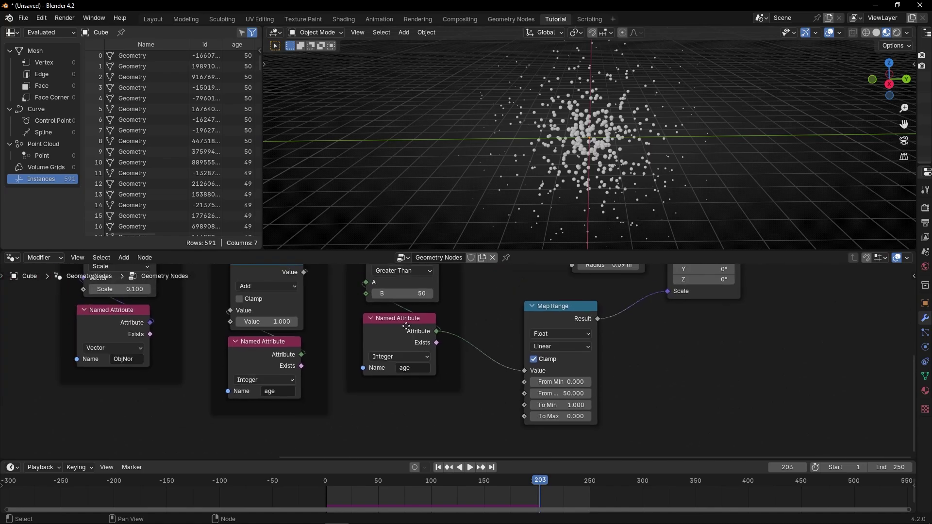
middle_drag(409, 326, 403, 376)
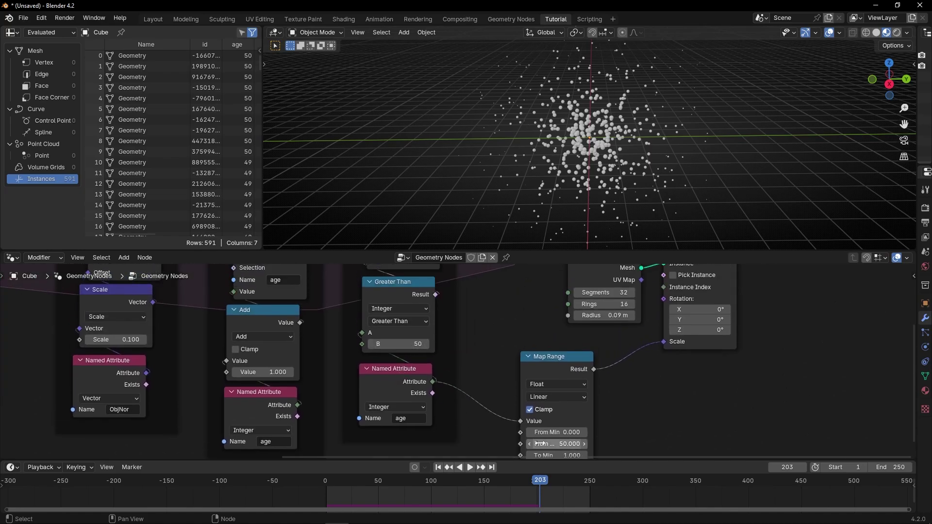
middle_drag(468, 396, 436, 303)
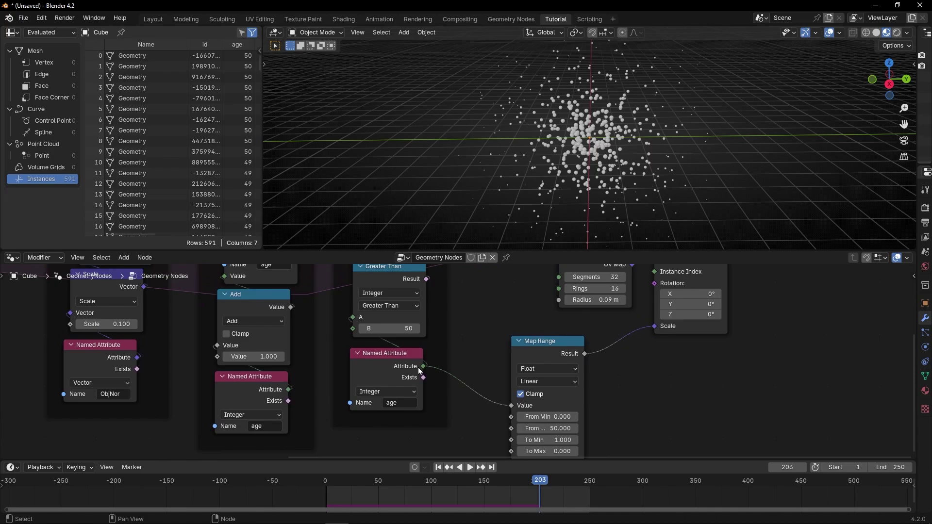
key(ctrl+space)
scroll(465, 319, down, 3)
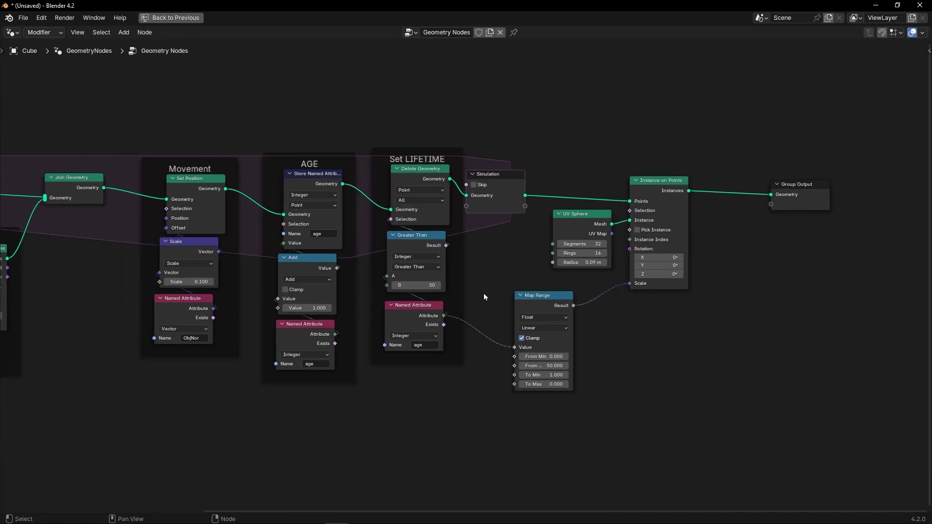
drag(380, 121, 766, 413)
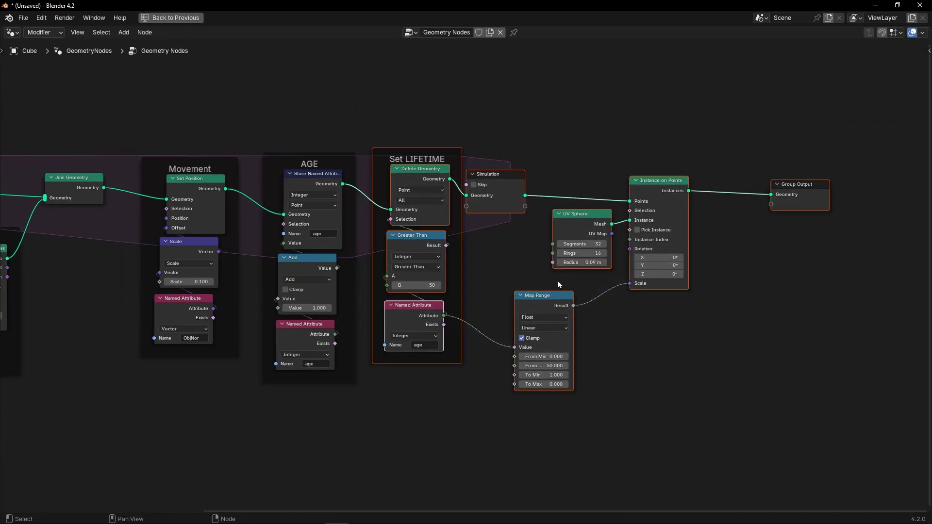
key(g)
click(515, 260)
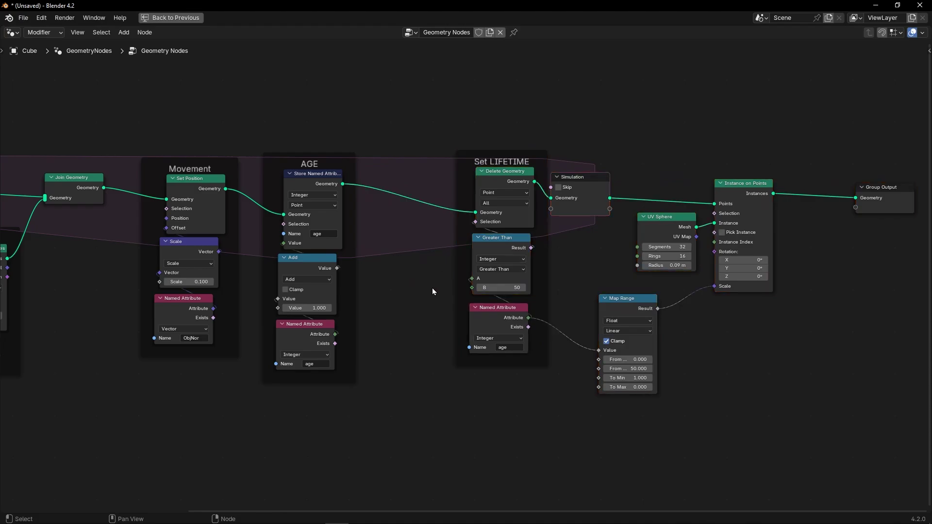
scroll(432, 288, up, 2)
middle_drag(467, 307, 530, 306)
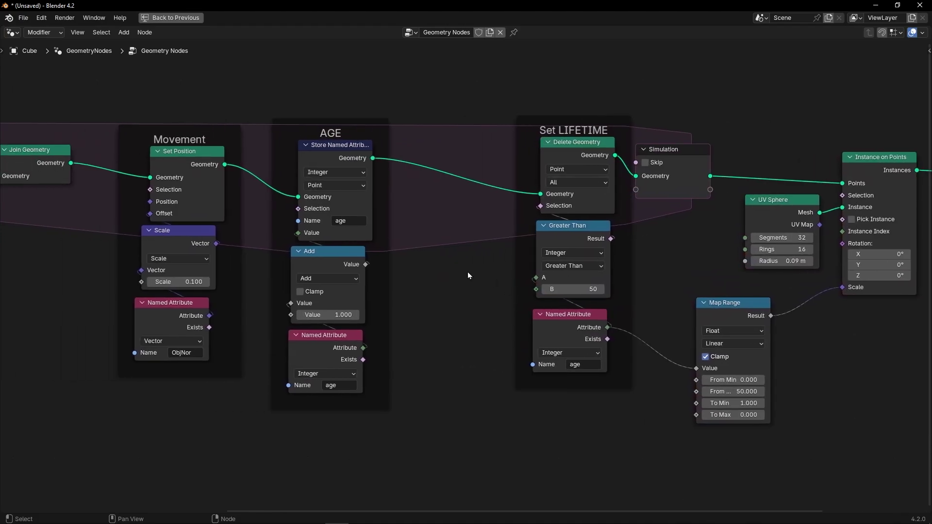
scroll(468, 275, up, 2)
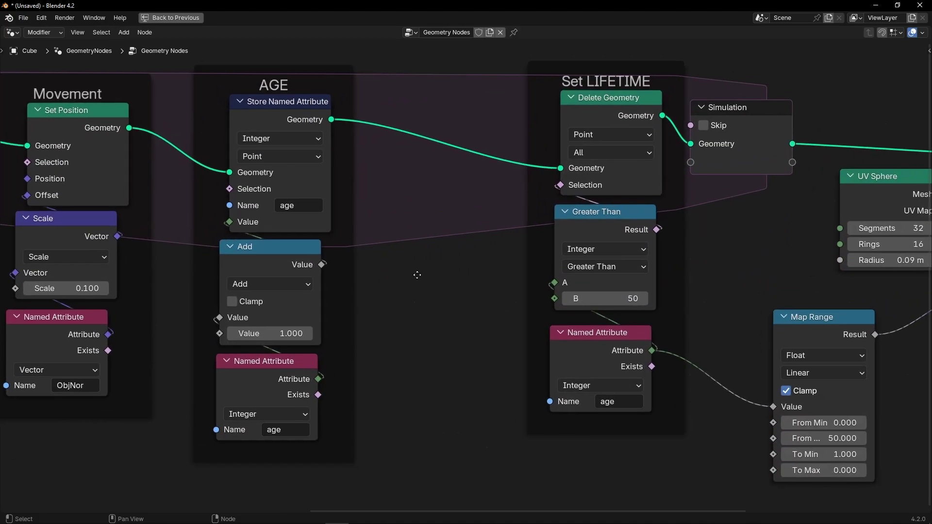
drag(554, 298, 400, 291)
text(va)
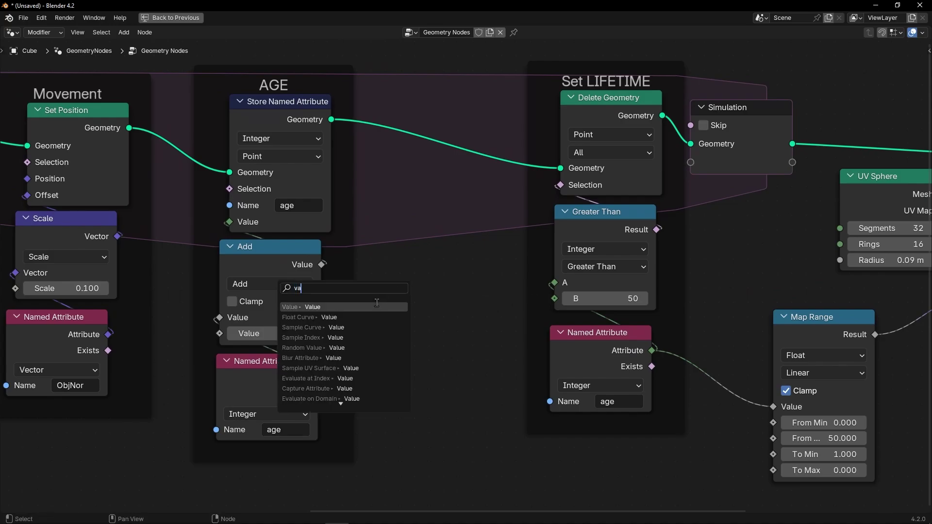
key(Return)
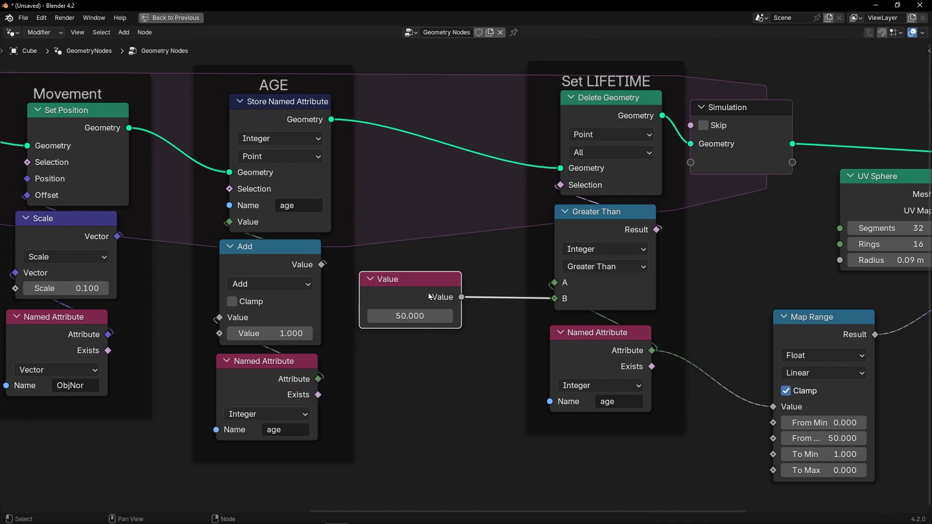
key(Escape)
Add an Integer node of 50 feeding both Greater Than's B input and Map Range's From Max
drag(553, 298, 425, 293)
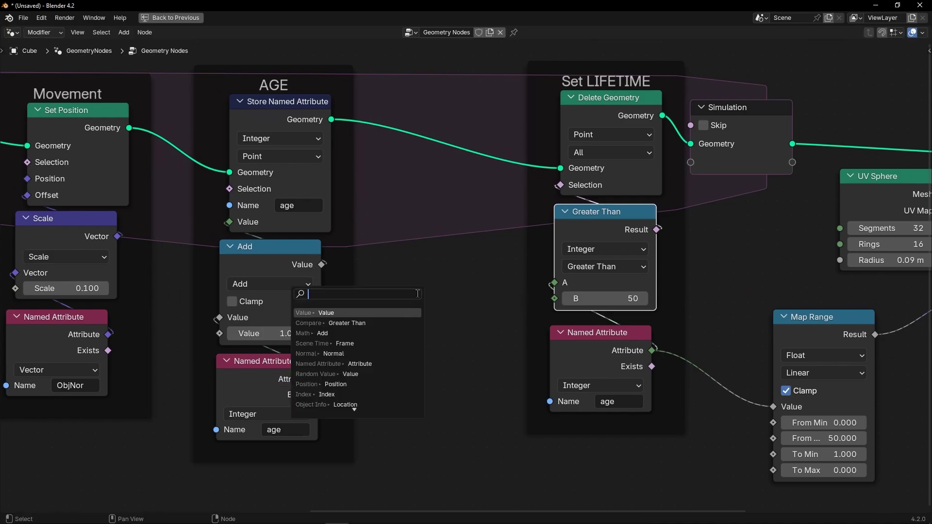
text(int)
key(Return)
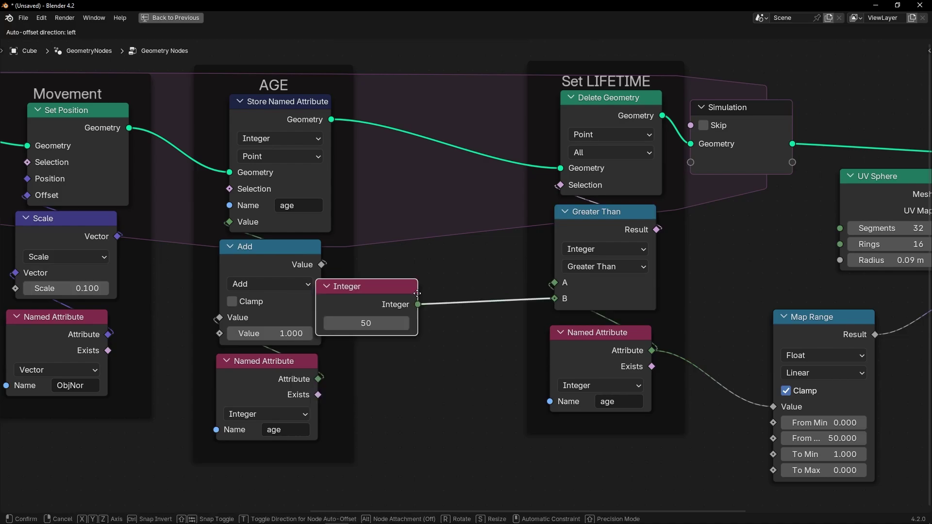
click(459, 291)
drag(451, 301, 767, 441)
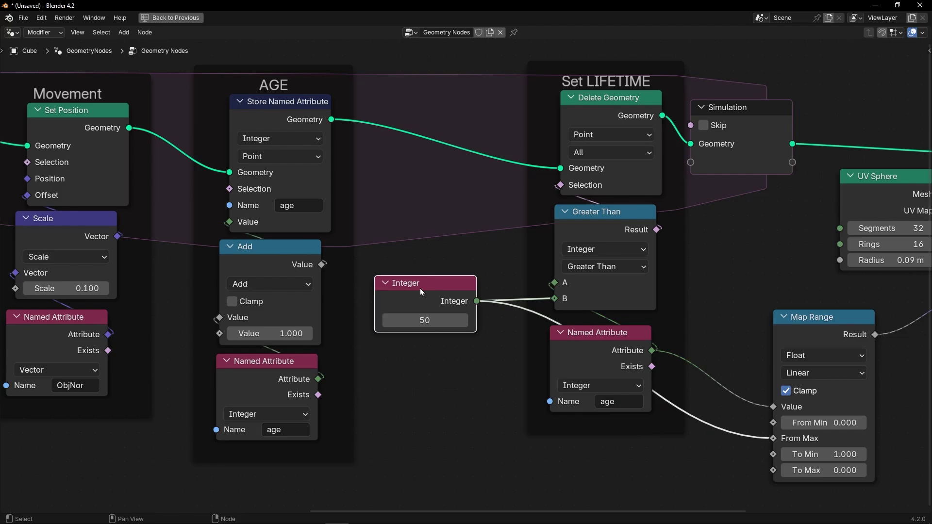
Play the simulation, raise the shared Integer node's value to 99, and pause at frame 174
key(ctrl+space)
key(space)
drag(437, 404, 459, 404)
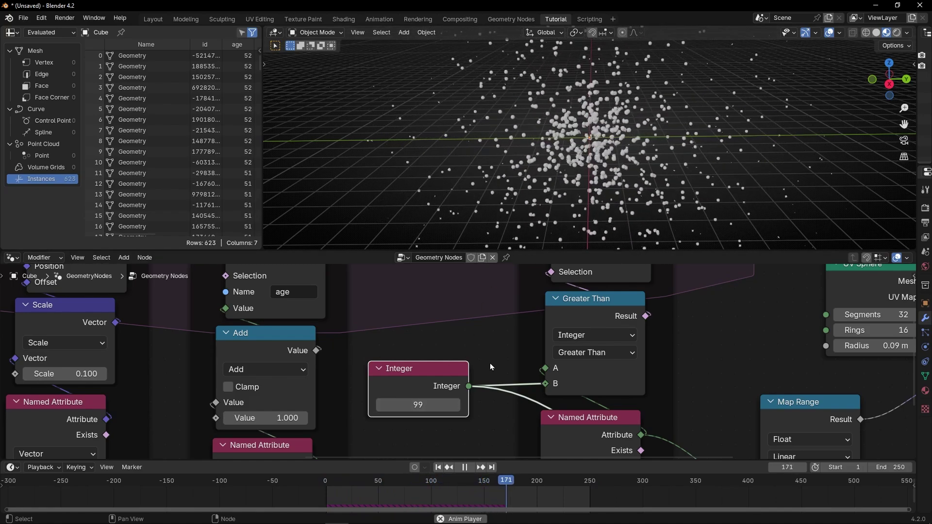
key(space)
Try the shared Integer node at different places between the AGE and Set LIFETIME frames, and delete it
key(ctrl+space)
drag(435, 287, 453, 421)
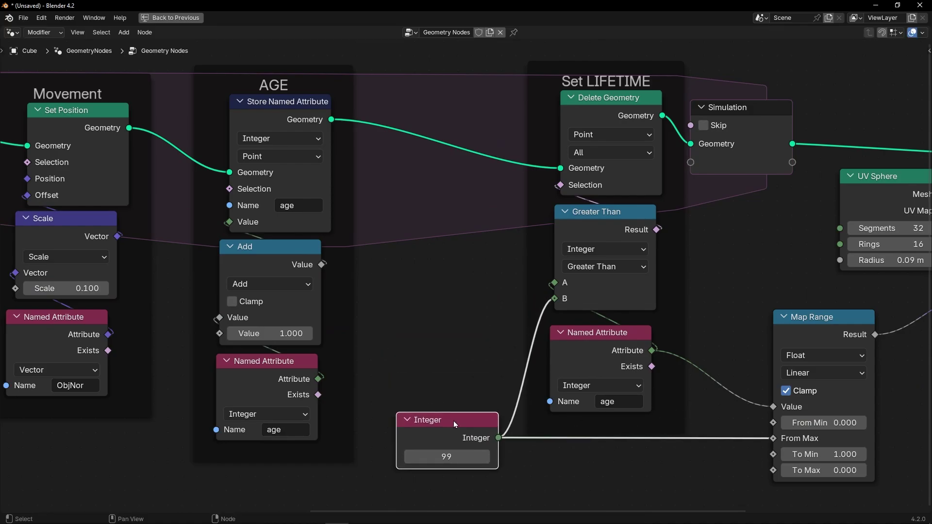
key(ctrl+space)
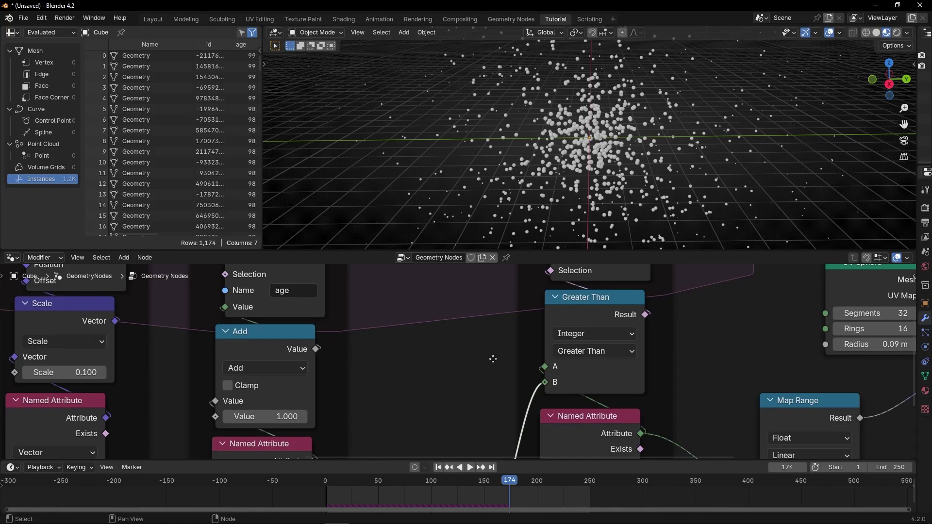
scroll(434, 385, down, 5)
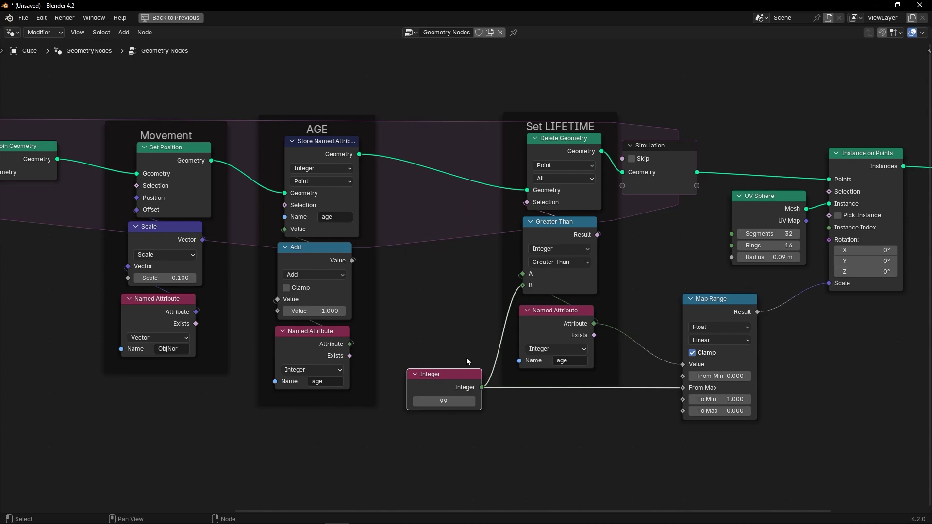
drag(445, 376, 420, 265)
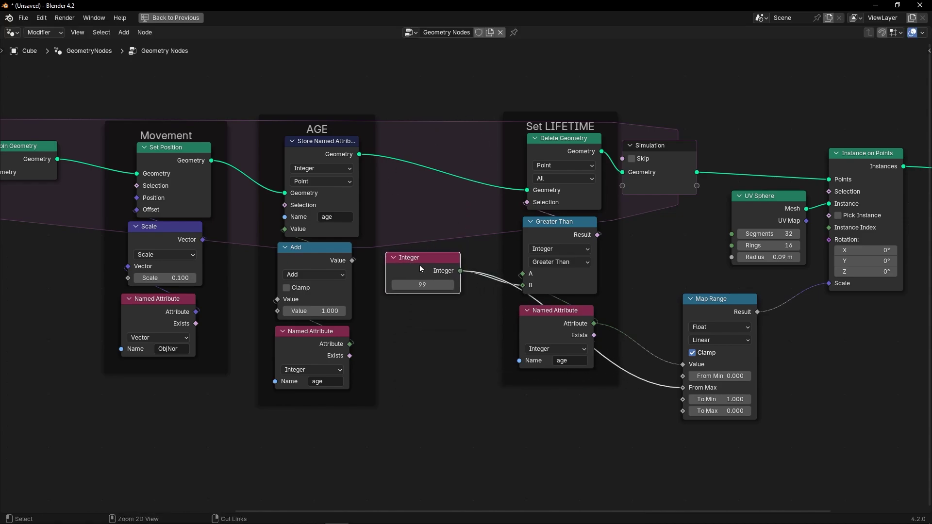
key(x)
Duplicate the AGE frame's Store Named Attribute node and insert the copy into the geometry link before Delete Geometry
scroll(420, 265, up, 1)
click(323, 192)
key(shift+d)
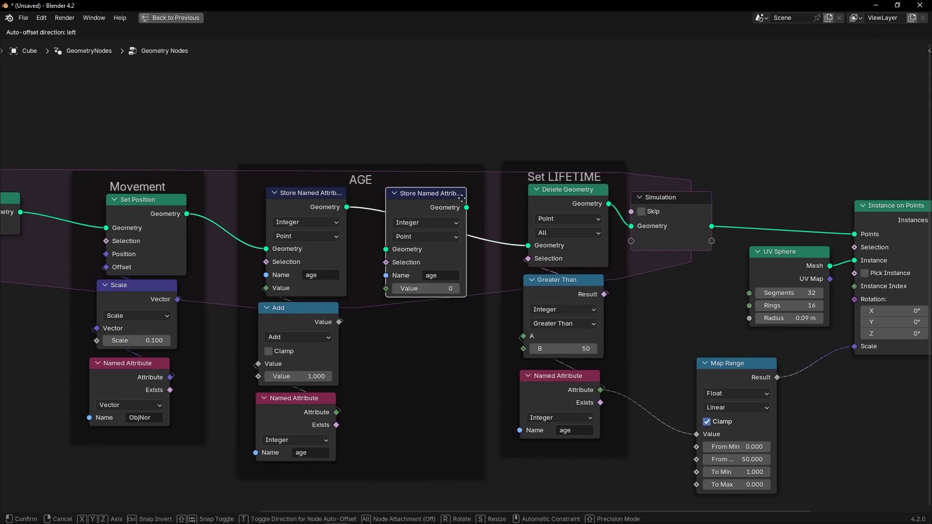
click(442, 196)
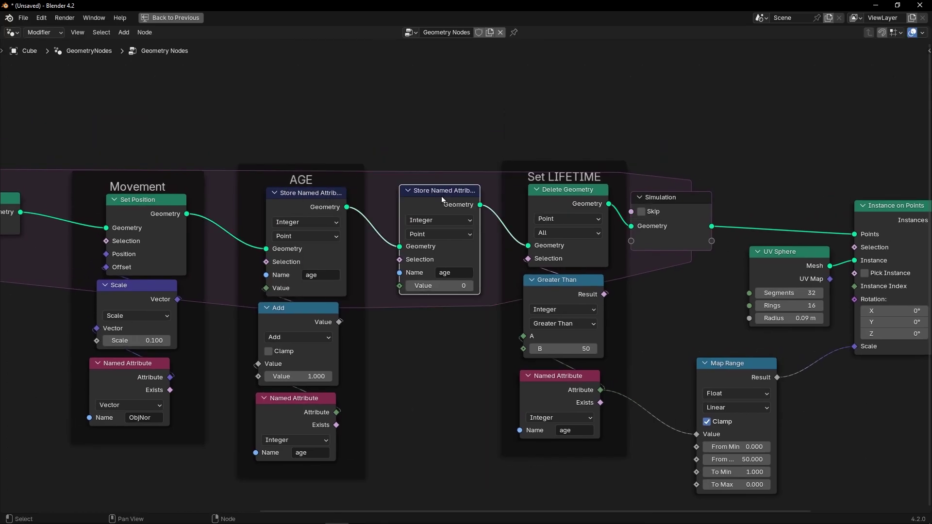
Name the duplicated Store Named Attribute node's attribute lifetime
scroll(461, 277, up, 2)
click(464, 271)
text(l)
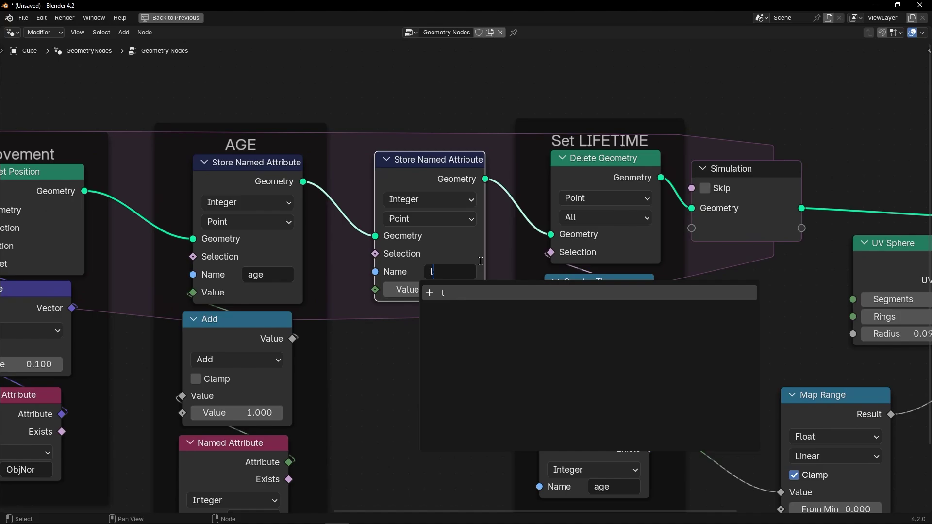
text(ifetime)
key(Return)
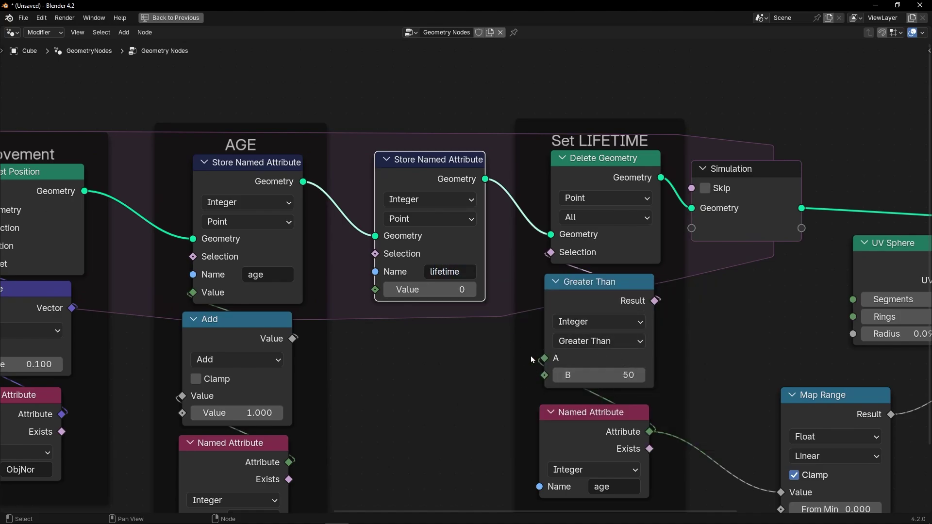
Add an Integer node of 50 to Greater Than's B input and link it to the lifetime attribute's Value as well
drag(546, 376, 383, 368)
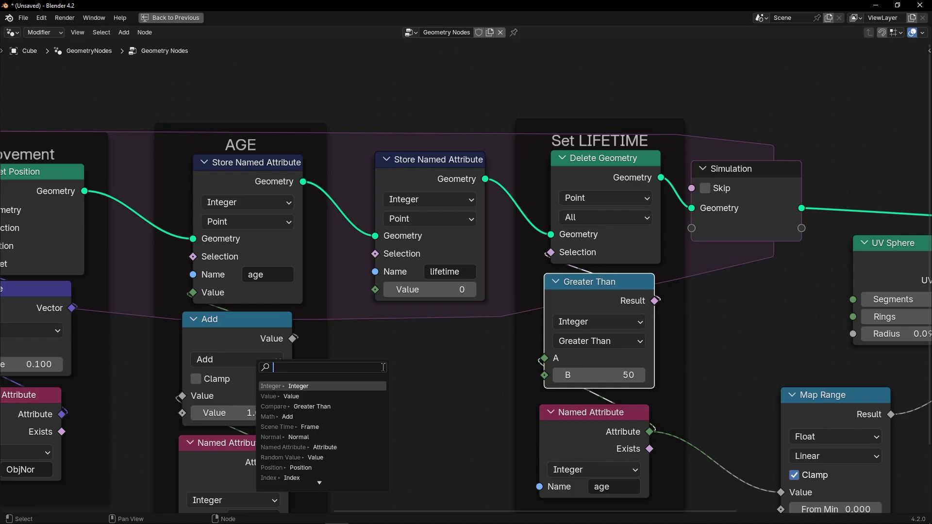
text(int)
key(Return)
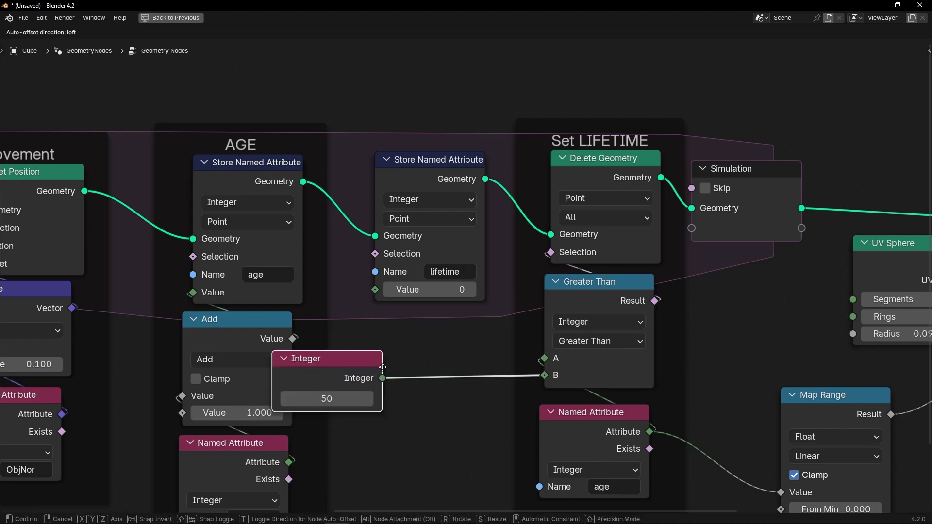
click(458, 366)
drag(432, 386, 376, 290)
scroll(420, 364, down, 2)
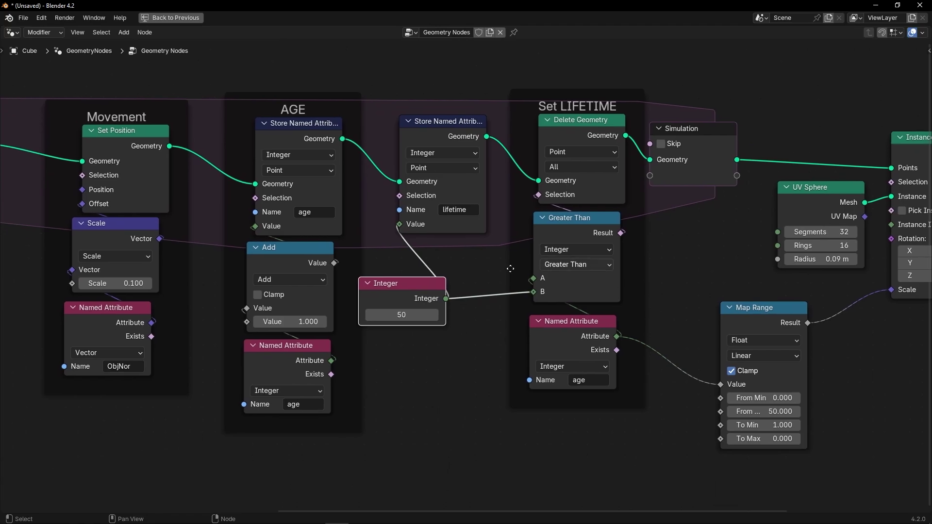
Duplicate the Set LIFETIME frame's age Named Attribute node and place the copy beside Map Range
drag(447, 299, 722, 412)
key(ctrl+z)
click(575, 350)
key(shift+d)
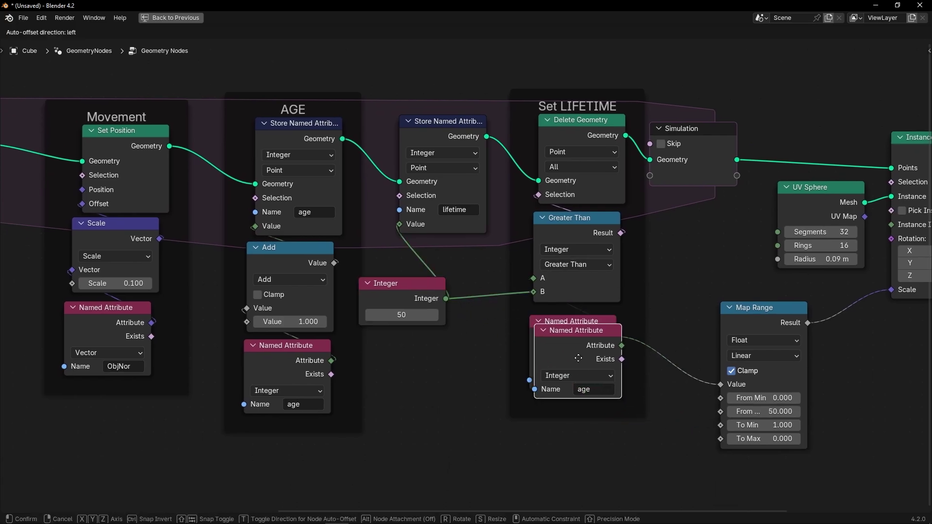
click(618, 426)
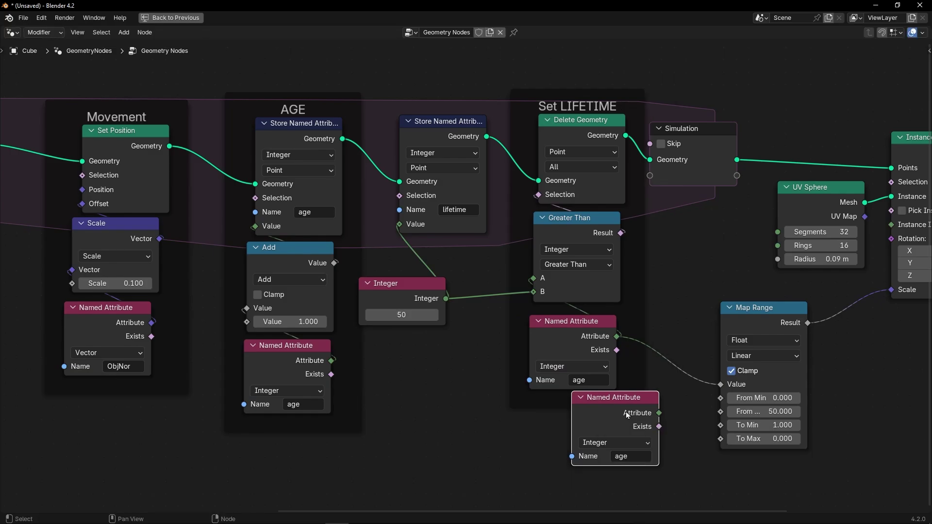
middle_drag(766, 358, 656, 224)
drag(655, 224, 712, 223)
drag(464, 296, 575, 313)
shift+scroll(329, 245, up, 2)
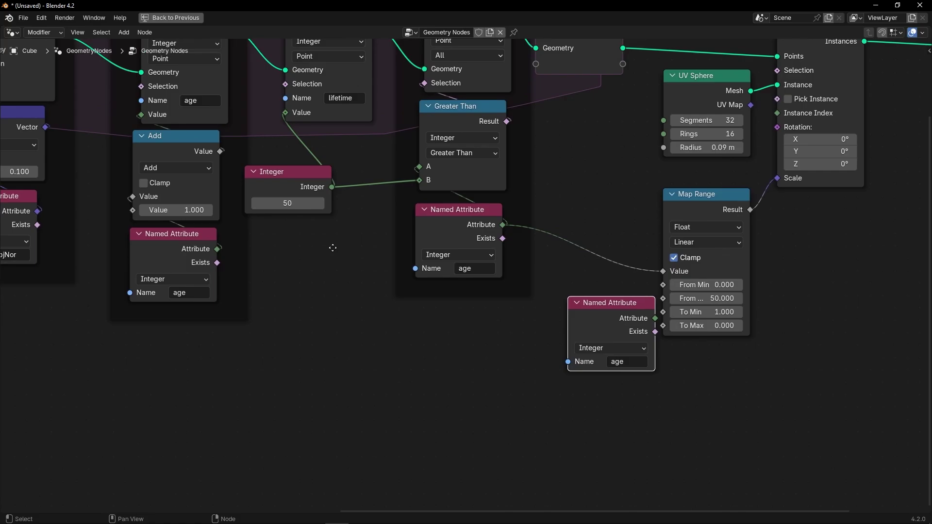
Switch the copied Named Attribute node to lifetime, connect it to Map Range's From Max, and tidy the placement of both nodes
click(630, 373)
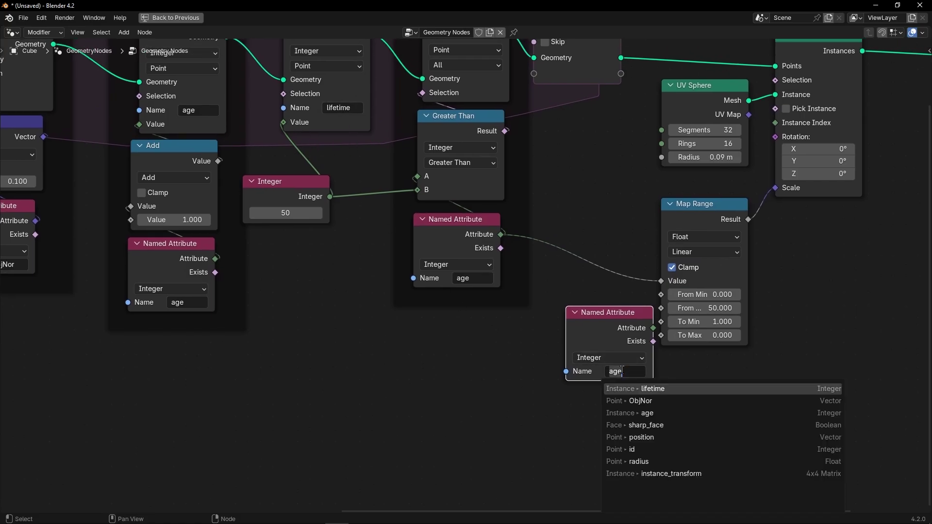
click(659, 388)
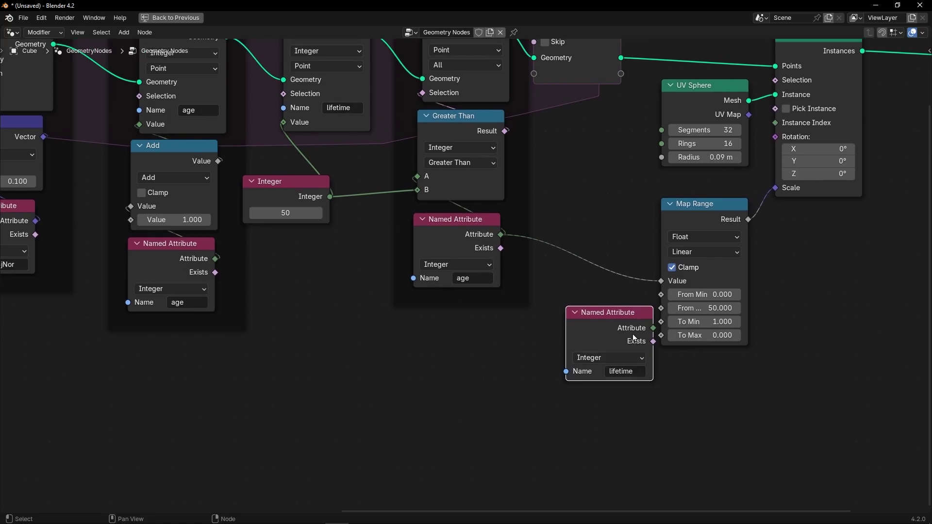
drag(618, 328, 661, 308)
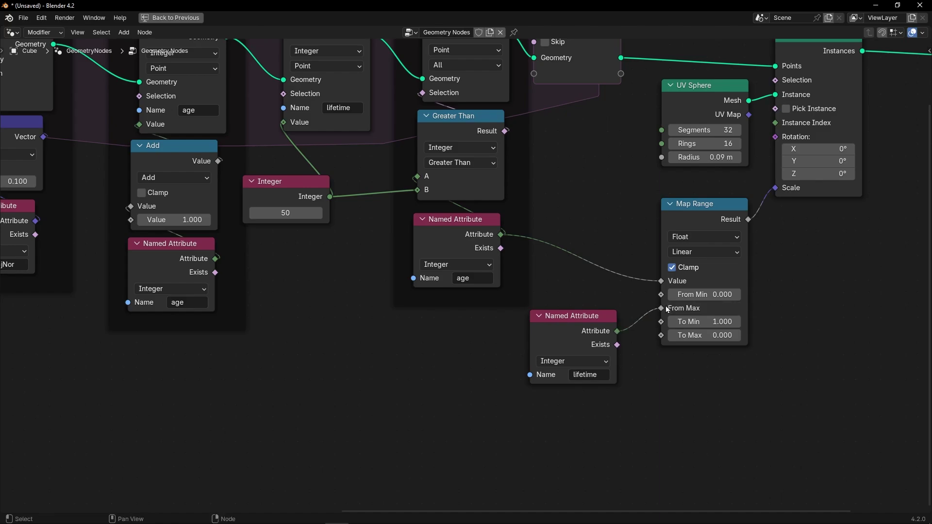
mouse_move(330, 196)
mouse_down()
mouse_move(677, 303)
mouse_move(666, 311)
mouse_move(335, 199)
mouse_up()
drag(560, 329, 589, 311)
mouse_move(690, 212)
mouse_down()
mouse_move(716, 209)
mouse_move(704, 205)
mouse_up()
Enclose the lifetime Store Named Attribute node in its own frame and label the frame LIFETIME
middle_drag(498, 239, 551, 336)
drag(333, 110, 422, 233)
key(ctrl+j)
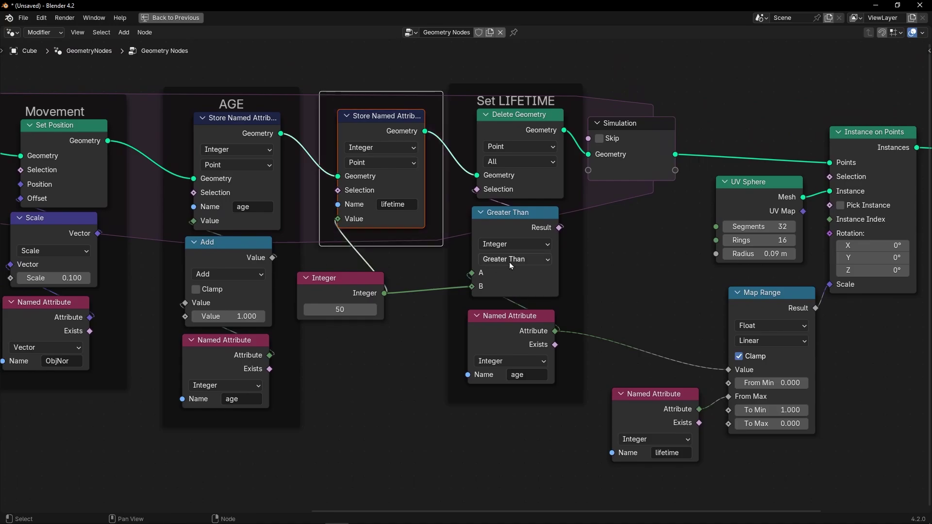
key(F2)
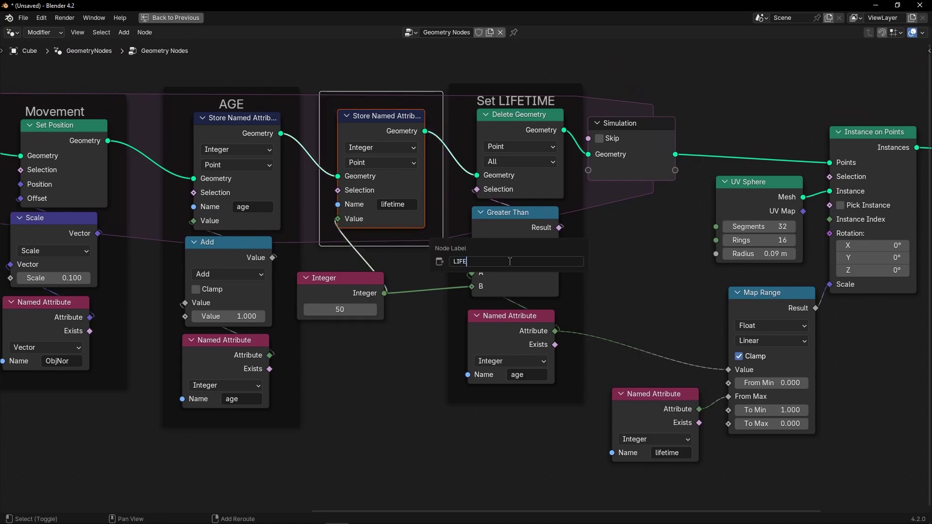
text(LIFETIME)
key(Return)
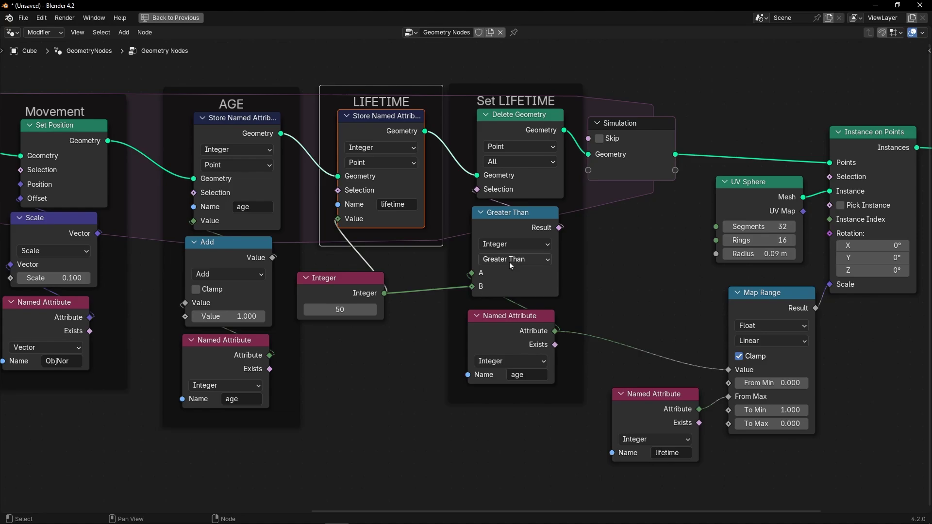
Play the particle animation and inspect the shrinking spheres from another angle in the 3D viewport
key(ctrl+space)
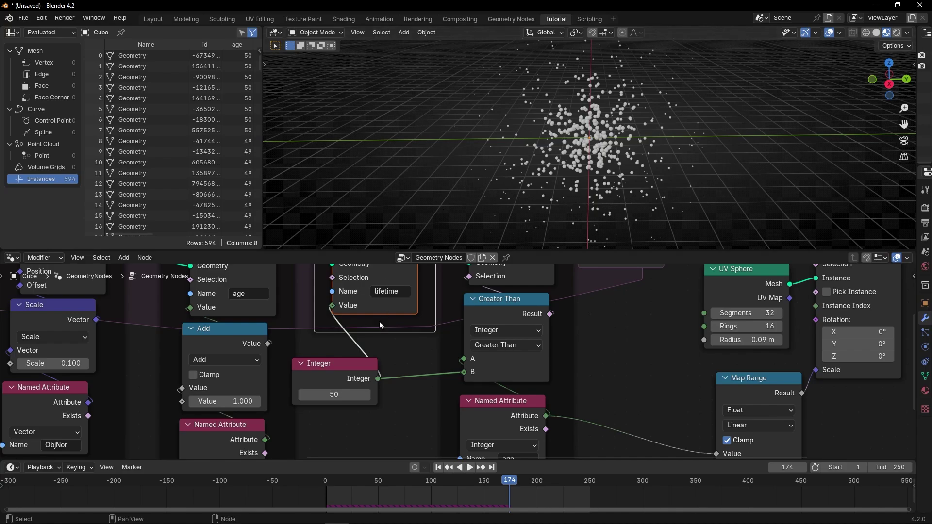
scroll(412, 356, down, 1)
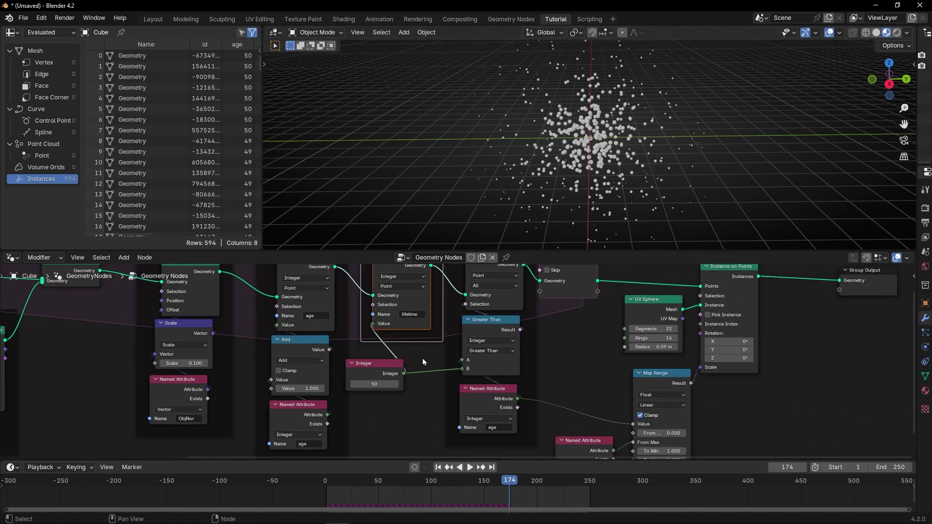
scroll(422, 359, down, 1)
key(space)
scroll(591, 172, up, 4)
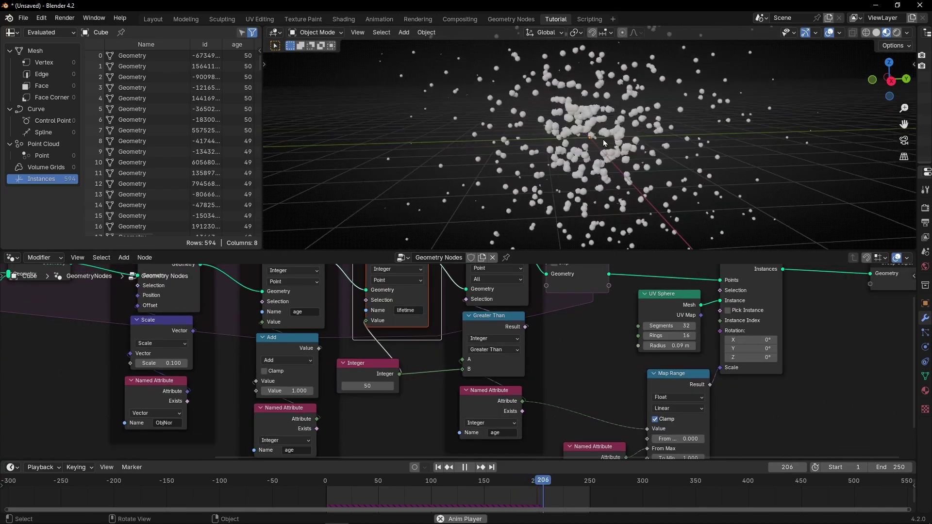
middle_drag(591, 171, 569, 183)
key(space)
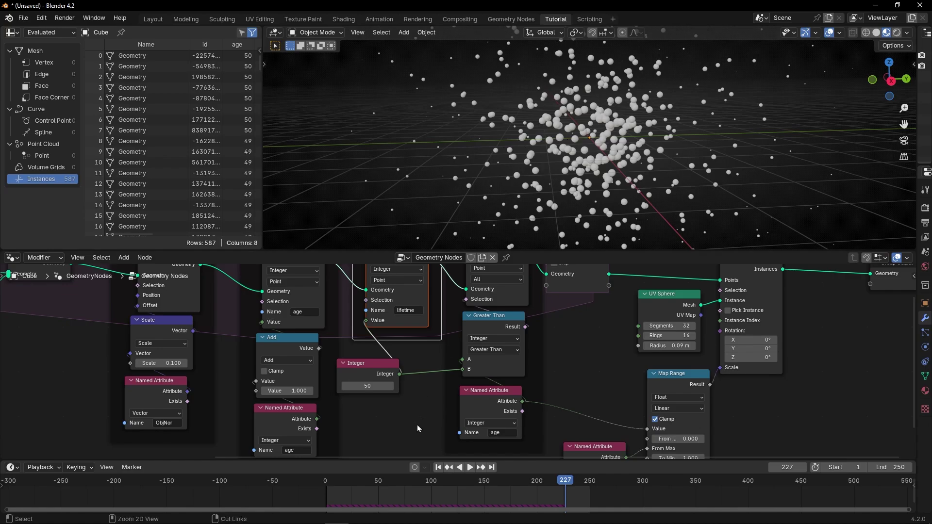
Delete the Integer node that feeds the lifetime attribute's Value and Greater Than's B input
key(ctrl+space)
scroll(420, 407, up, 3)
drag(407, 295, 408, 295)
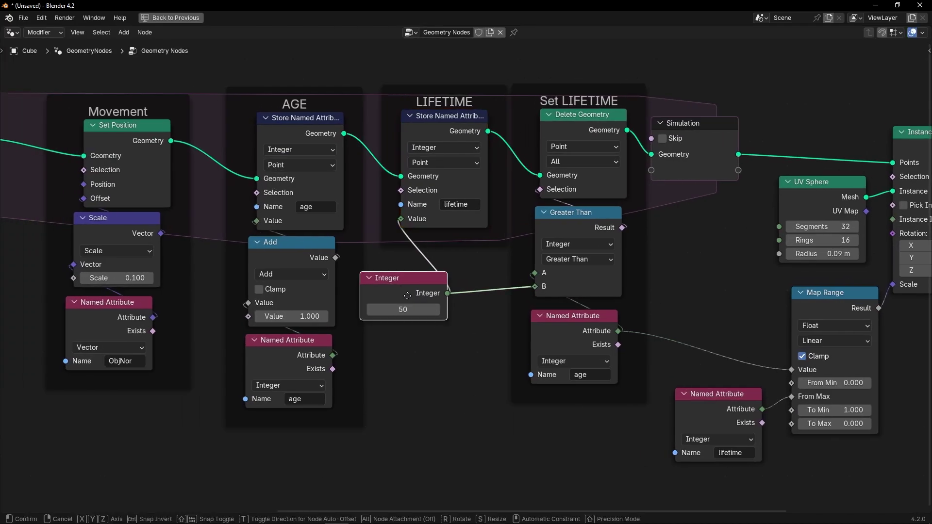
click(407, 295)
key(Delete)
Add an integer Random Value node to Greater Than's B input and link it to the lifetime attribute's Value as well
drag(535, 287, 399, 287)
text(rand)
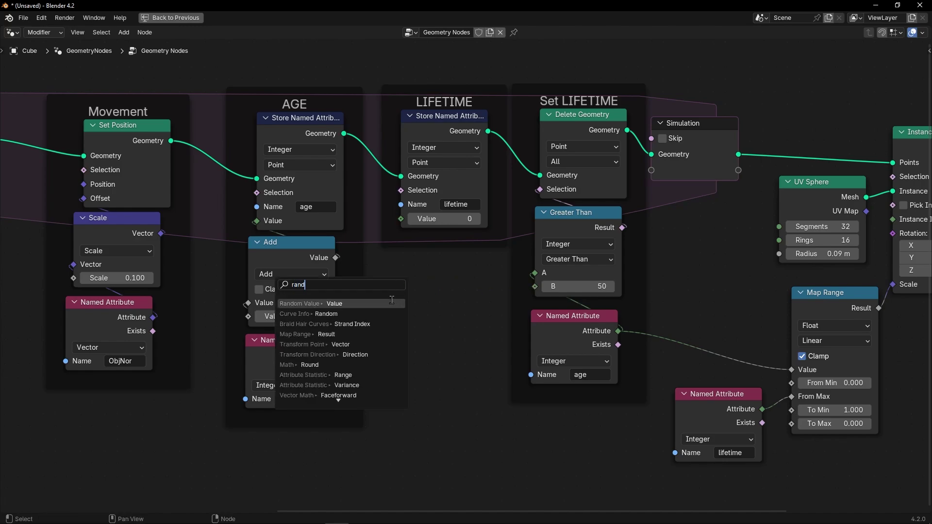
key(Return)
click(450, 305)
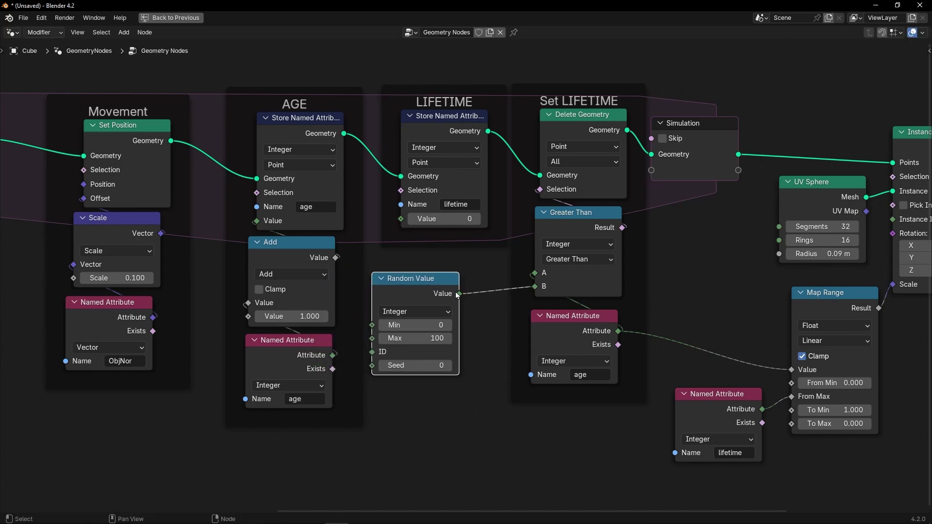
drag(458, 294, 401, 219)
Set the Random Value node's Max to 50 and its Min to 5
scroll(418, 337, up, 1)
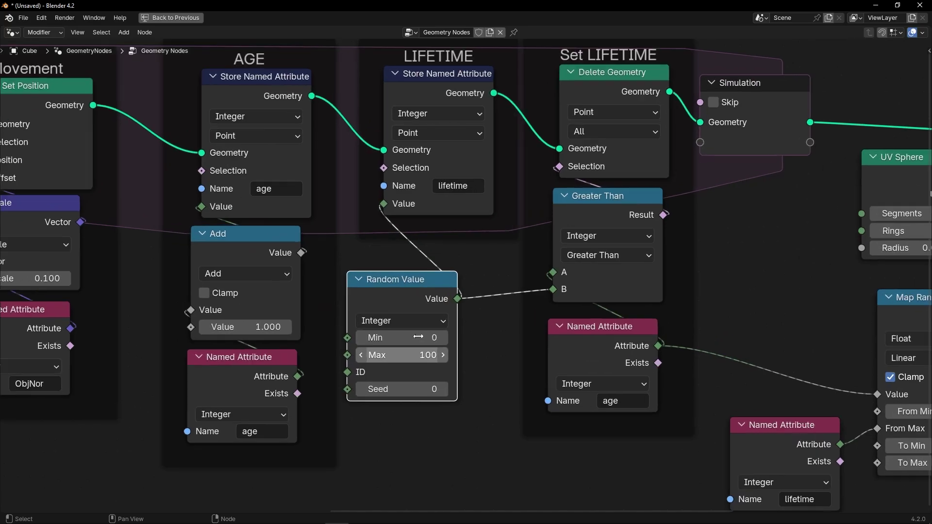
scroll(417, 336, up, 2)
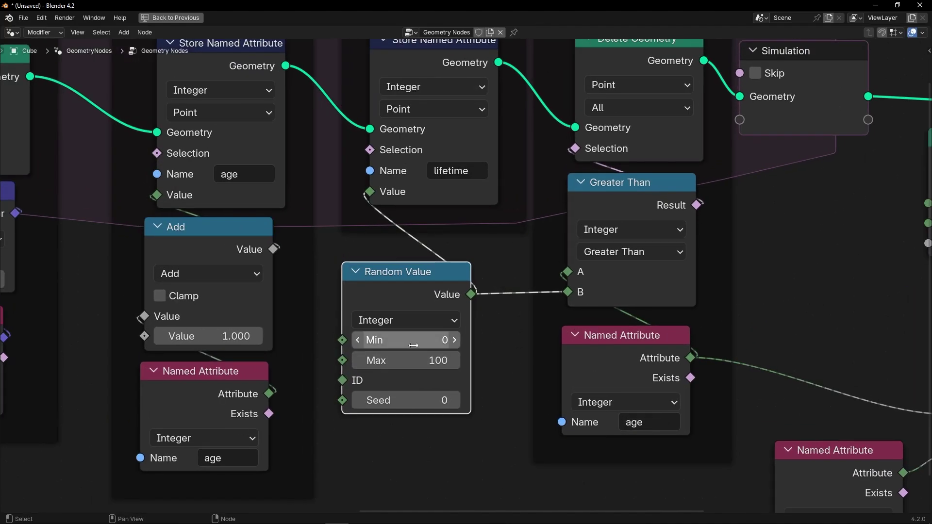
click(411, 355)
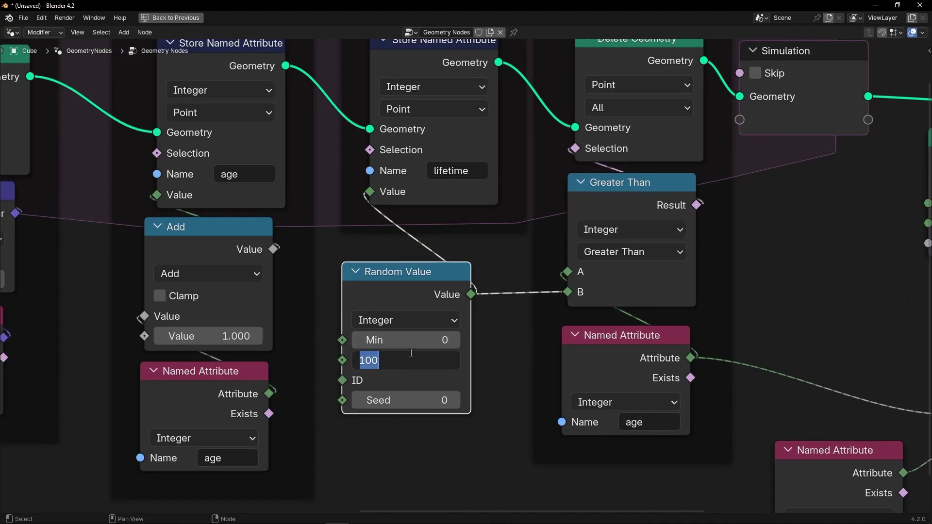
text(50)
key(Return)
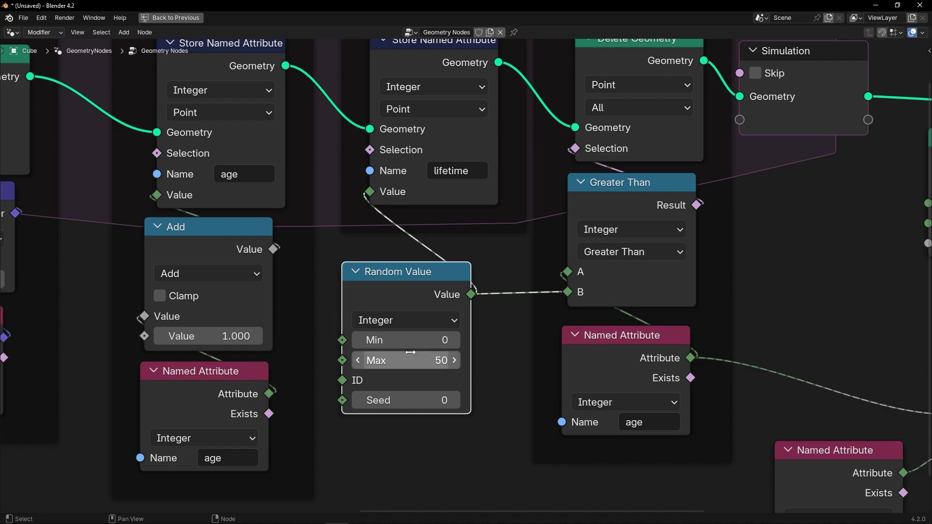
click(410, 339)
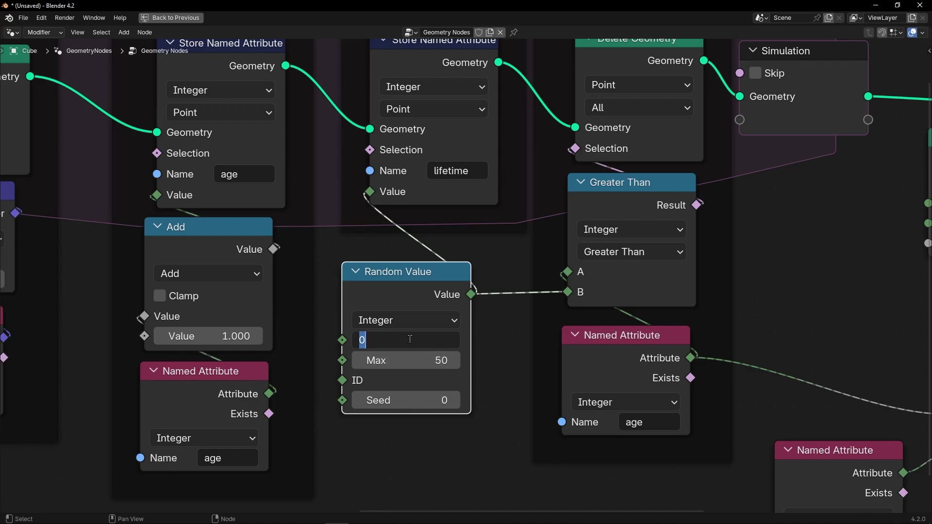
text(5)
key(Return)
scroll(408, 347, up, 1)
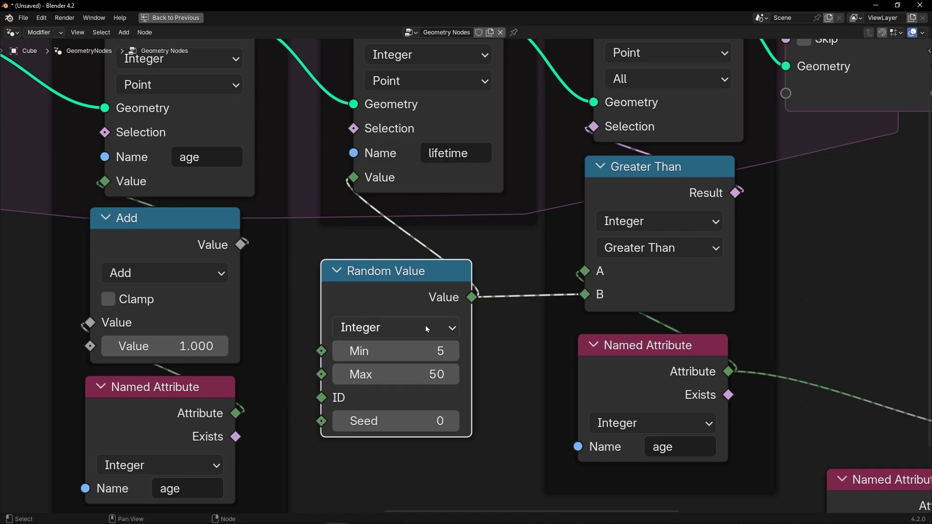
Tidy the node layout by repositioning the Random Value node and the lifetime Named Attribute node beside Map Range
key(ctrl+space)
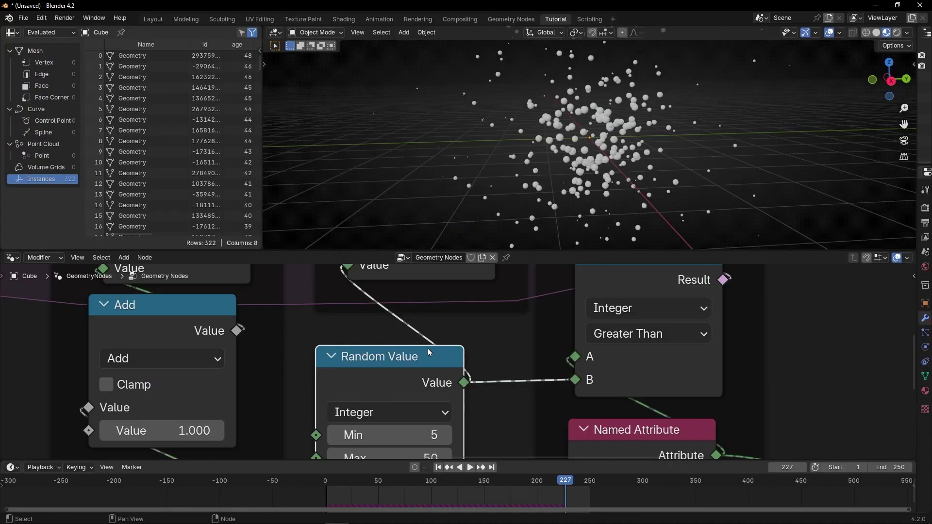
scroll(427, 348, down, 4)
drag(454, 360, 451, 333)
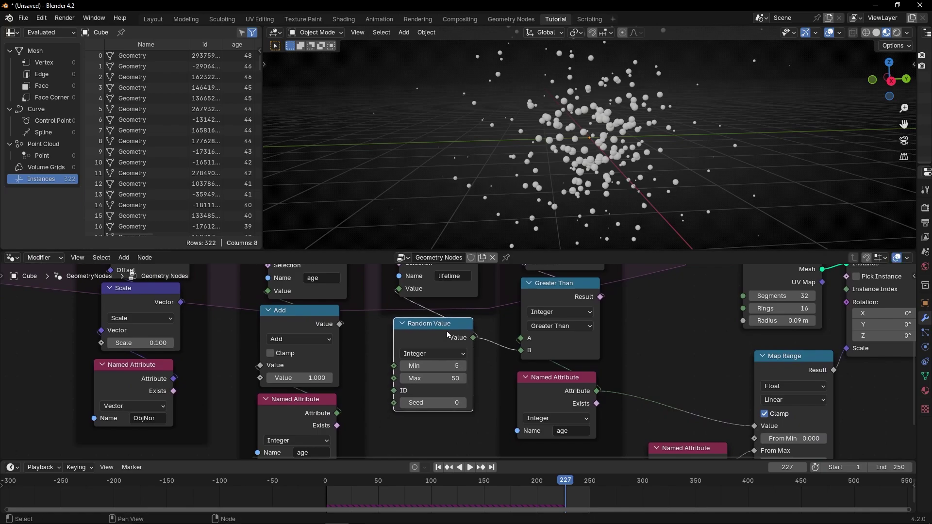
ctrl+middle_drag(451, 333, 359, 274)
middle_drag(570, 405, 550, 345)
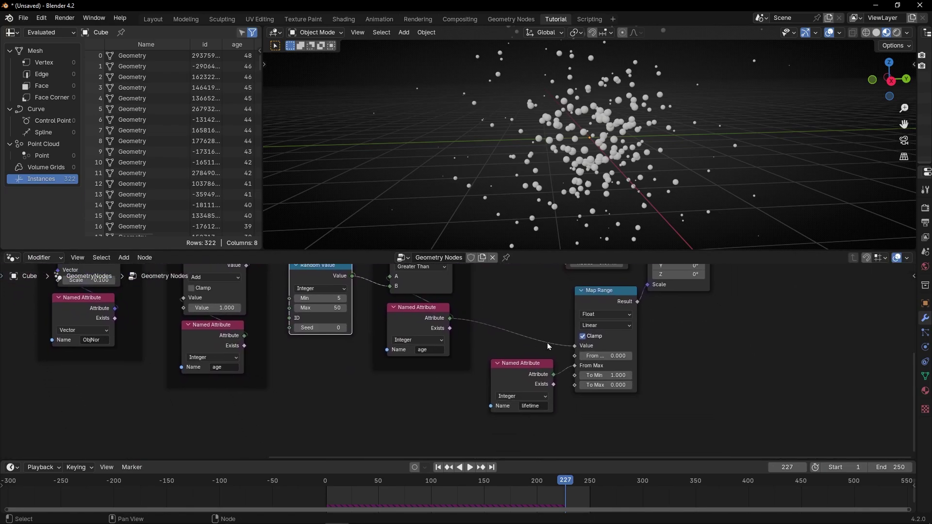
mouse_move(516, 376)
mouse_down()
mouse_move(504, 361)
mouse_move(526, 369)
mouse_up()
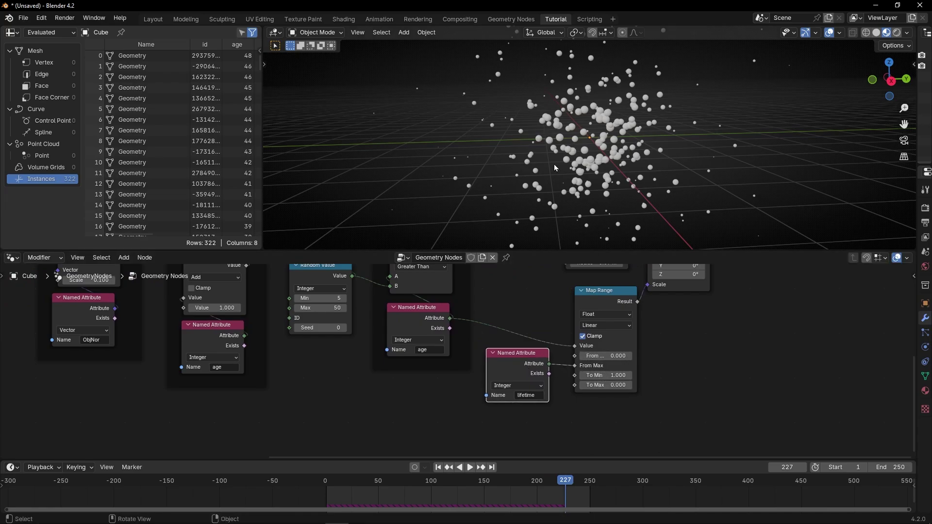
Play the animation in an enlarged 3D viewport and examine the randomized particle lifetimes while orbiting
key(ctrl+space)
key(space)
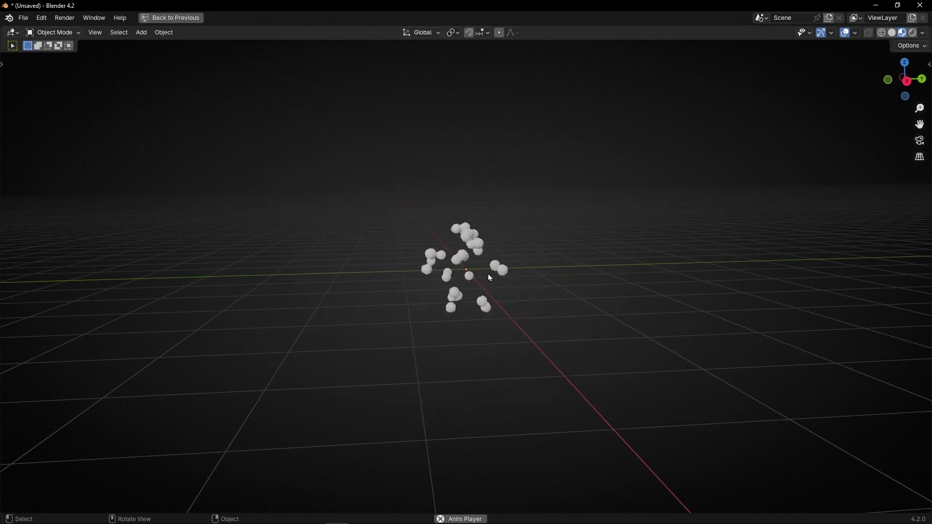
middle_drag(484, 284, 513, 277)
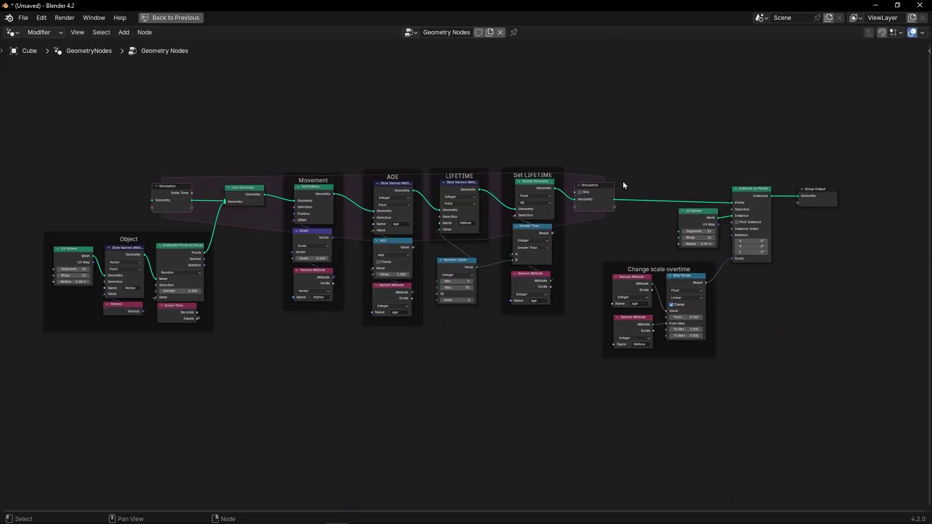
Try to link the Set LIFETIME frame's age attribute to Map Range's Value and undo the link
scroll(787, 405, up, 5)
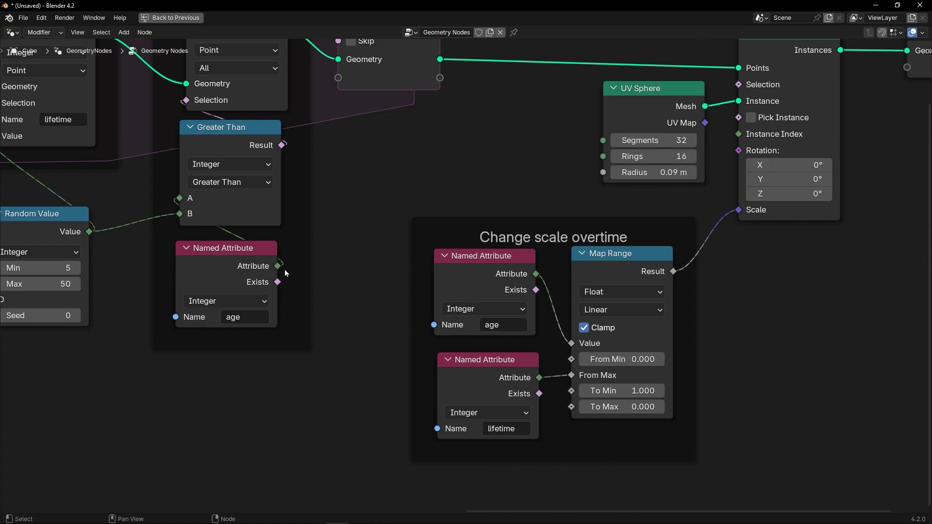
drag(284, 269, 559, 343)
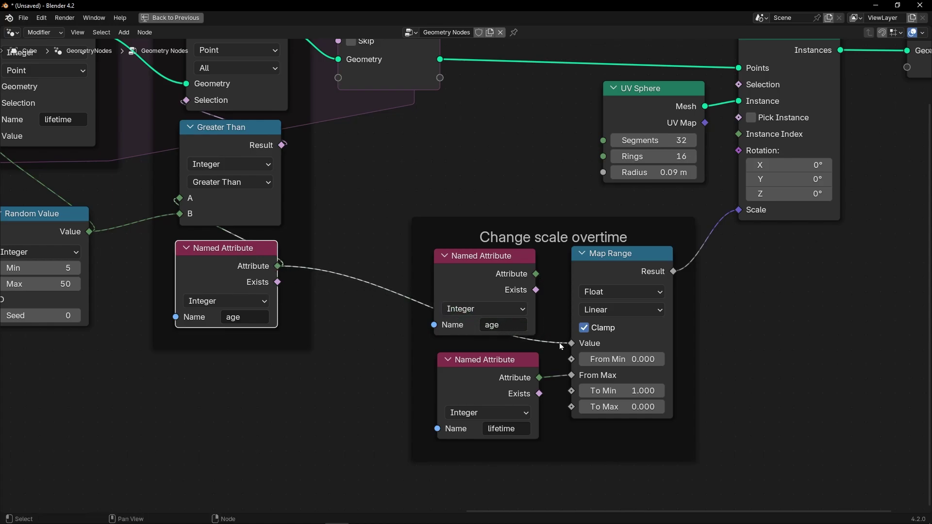
key(ctrl+z)
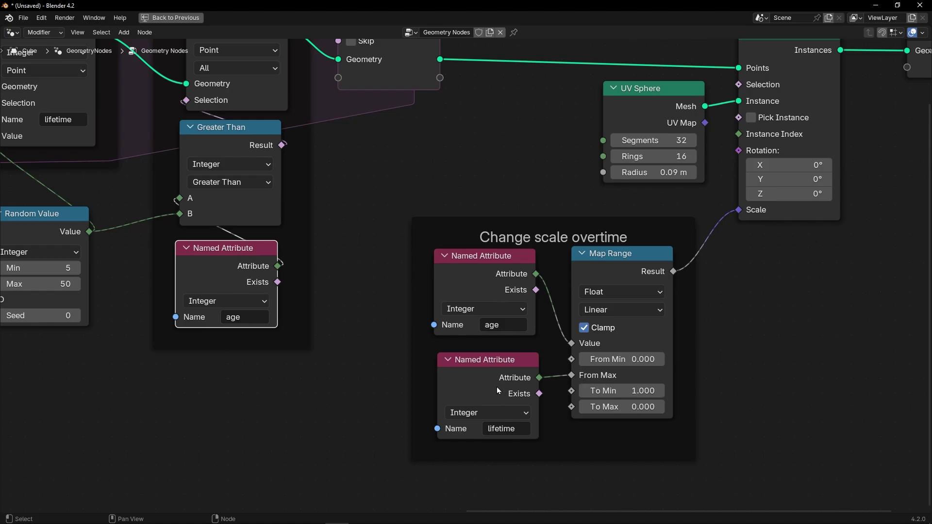
scroll(607, 387, down, 2)
scroll(626, 393, up, 2)
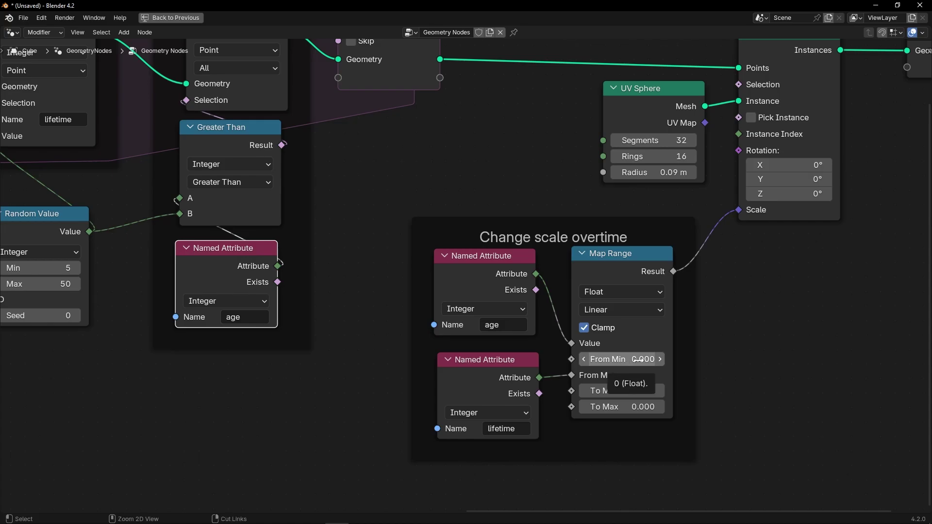
Restore the full workspace and replay the simulation from frame 1, examining the particles from another angle
key(ctrl+space)
scroll(626, 349, up, 2)
scroll(562, 417, down, 2)
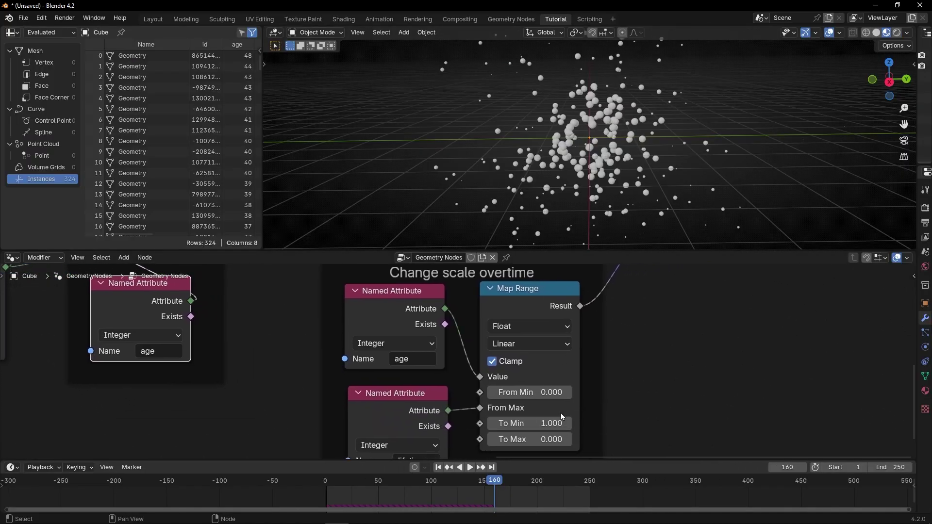
click(439, 468)
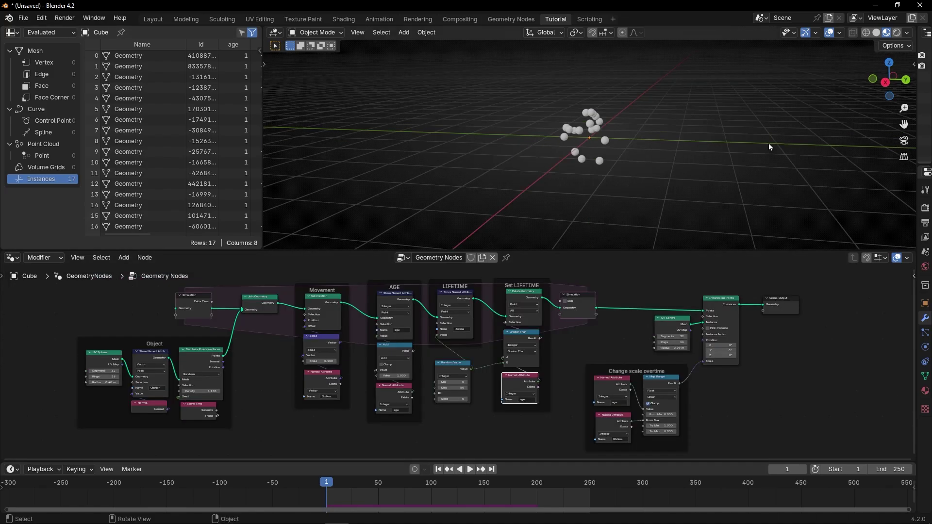
key(space)
middle_drag(631, 160, 592, 154)
key(space)
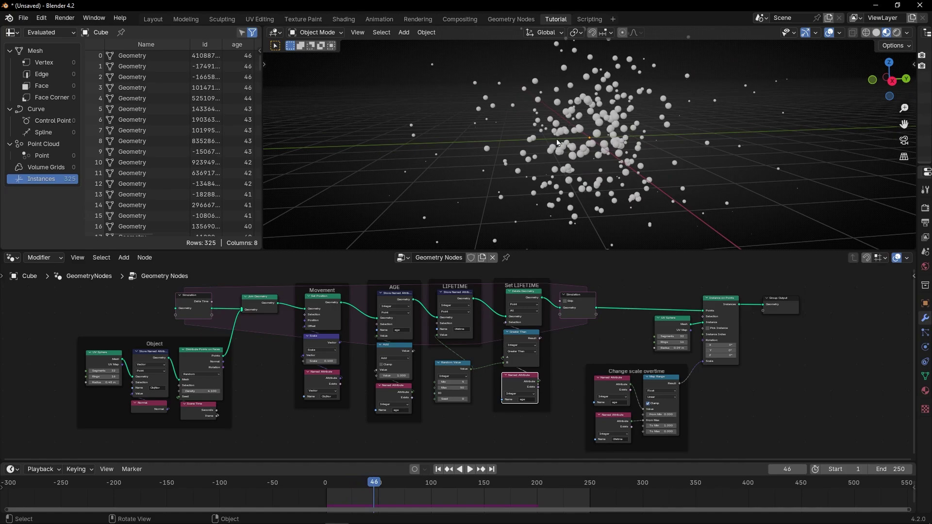
Add a float Random Value node beside the Movement frame and connect it to the vector Scale node's Scale input
scroll(216, 428, up, 5)
ctrl+scroll(310, 388, up, 6)
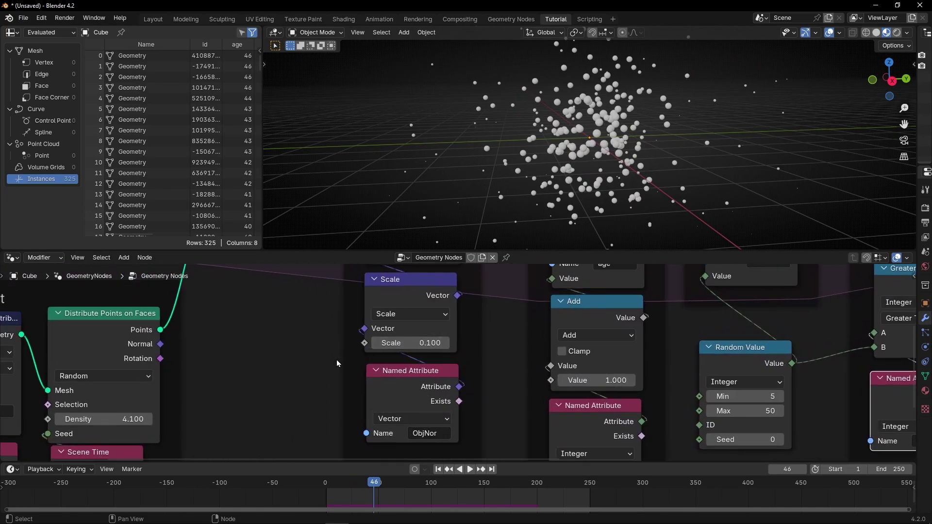
scroll(459, 359, down, 2)
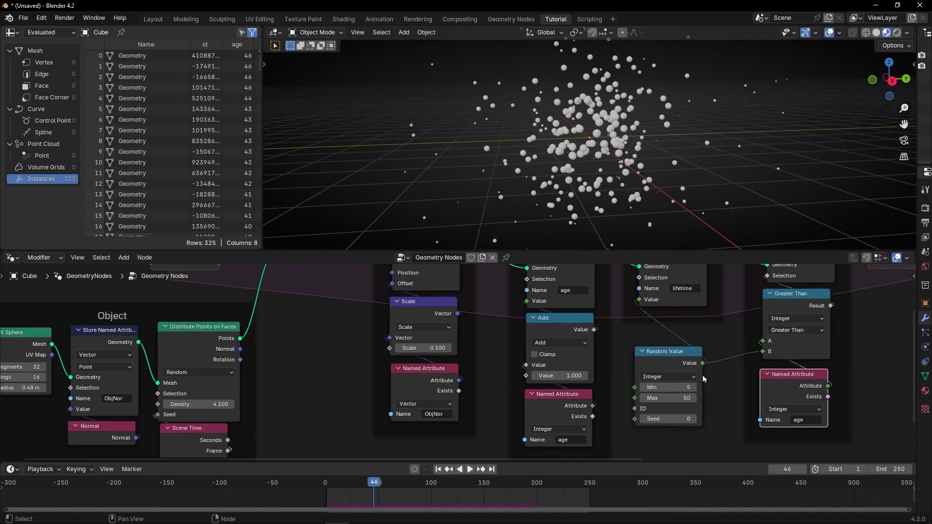
scroll(374, 351, up, 1)
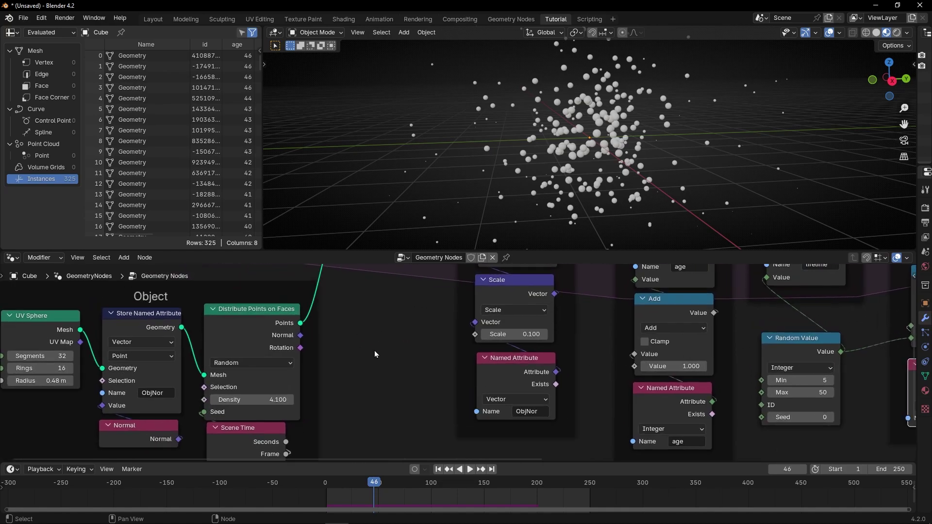
key(shift+a)
text(random)
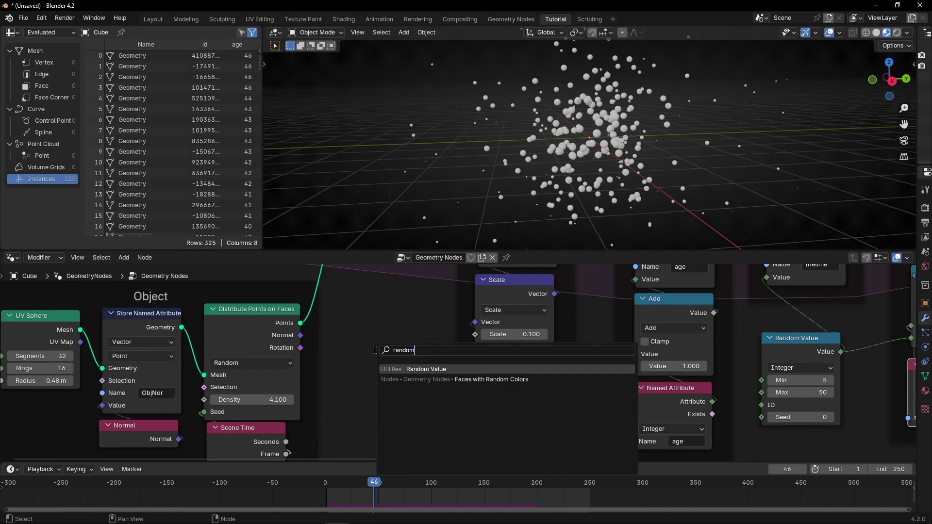
key(Return)
click(359, 314)
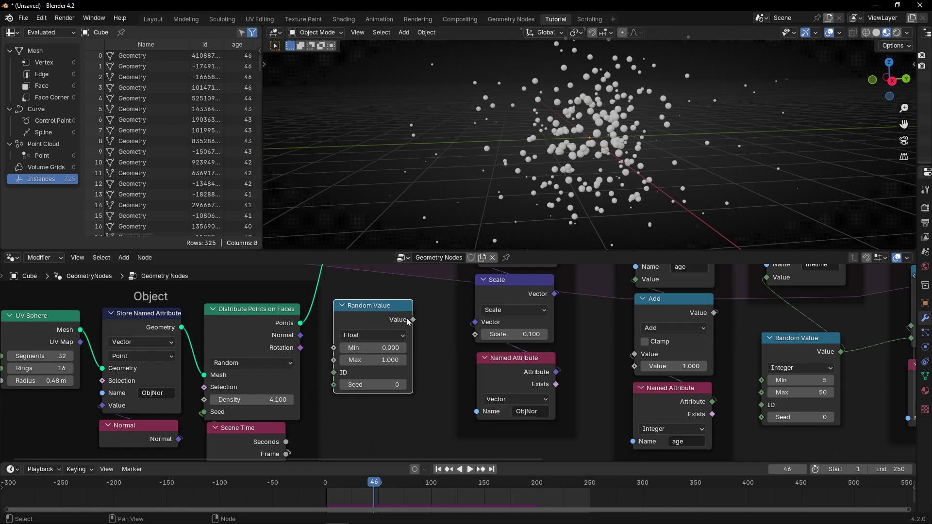
drag(470, 339, 472, 337)
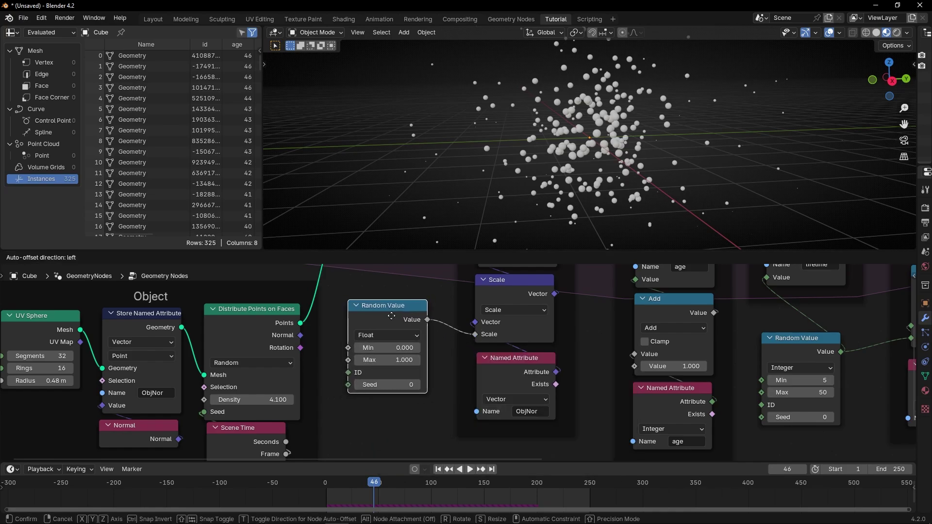
Set the new Random Value node's Min to 0.100 and Max to 0.500 and play the simulation from frame 1
scroll(396, 340, up, 2)
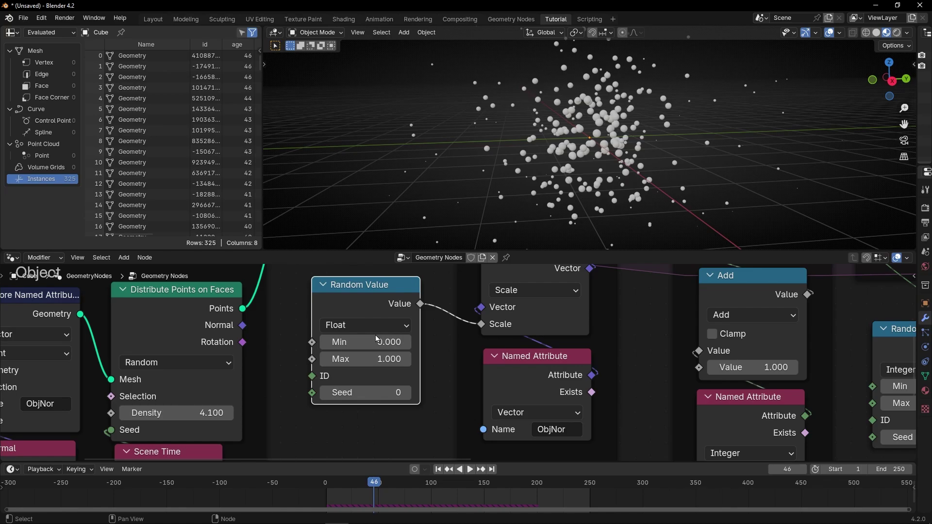
click(357, 358)
text(0.)
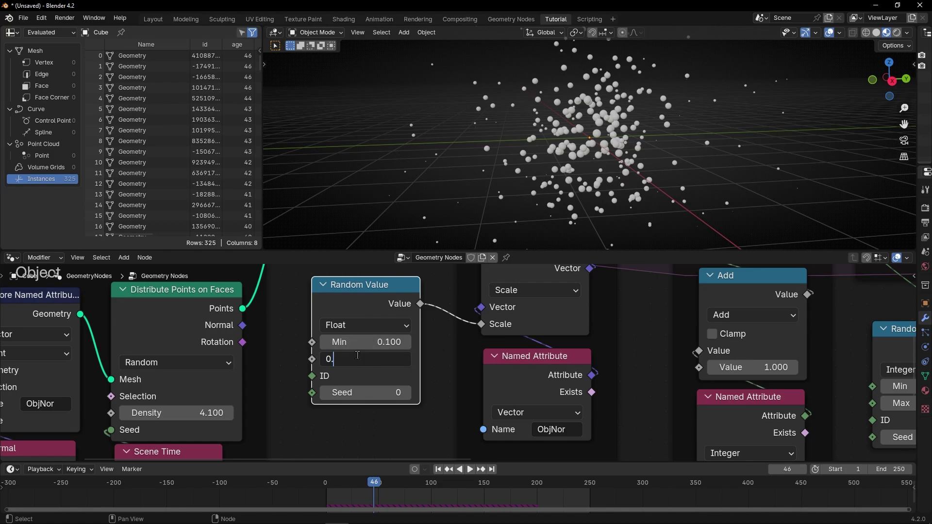
text(5)
key(Return)
key(shift+Left)
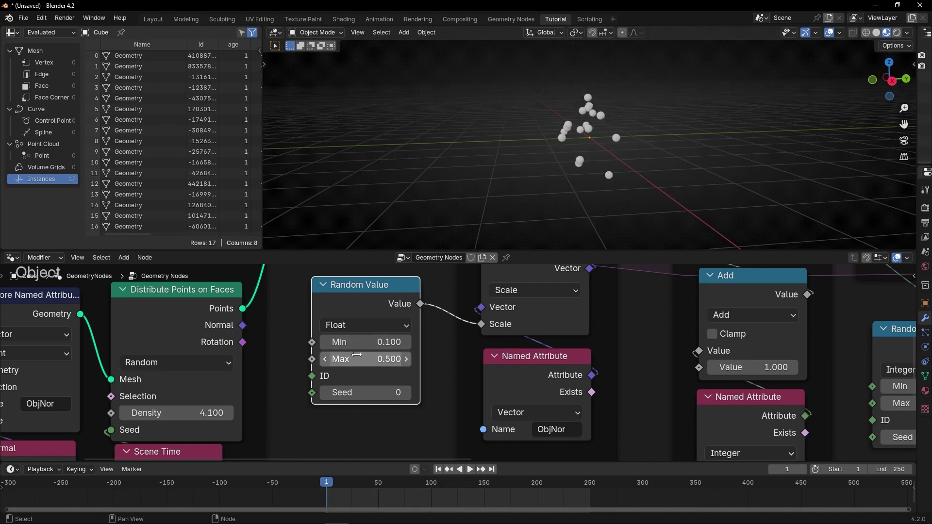
key(space)
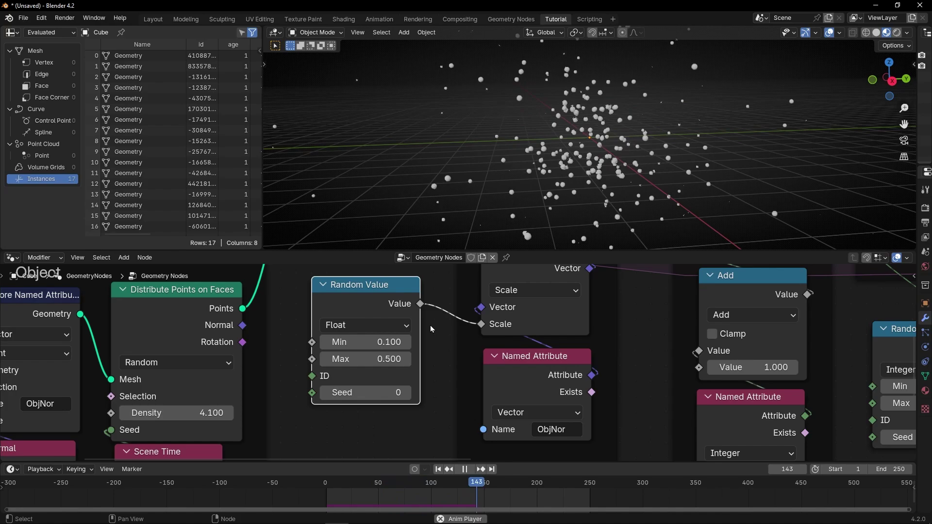
Set the float Random Value node's range to Min 0.030 and Max 0.150 while the animation plays
click(325, 360)
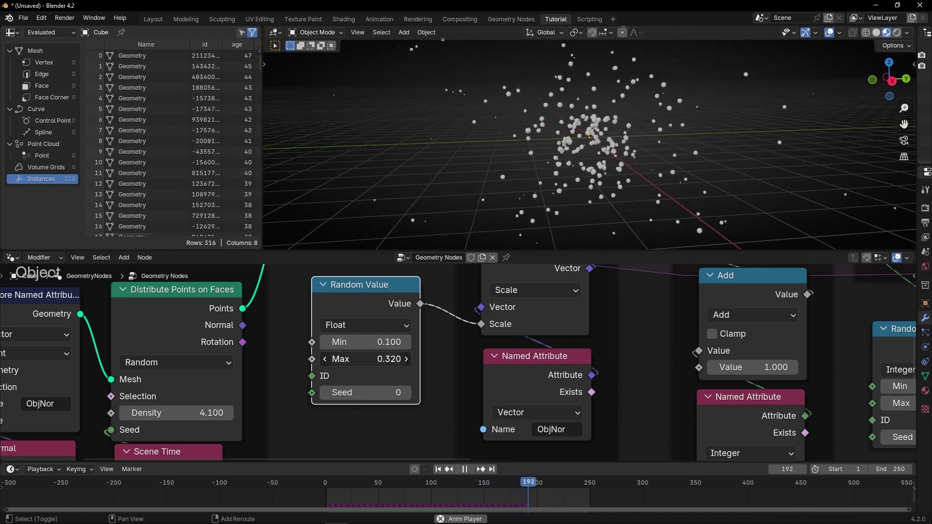
mouse_move(369, 359)
mouse_down()
mouse_move(360, 359)
mouse_move(358, 342)
mouse_move(367, 342)
mouse_up()
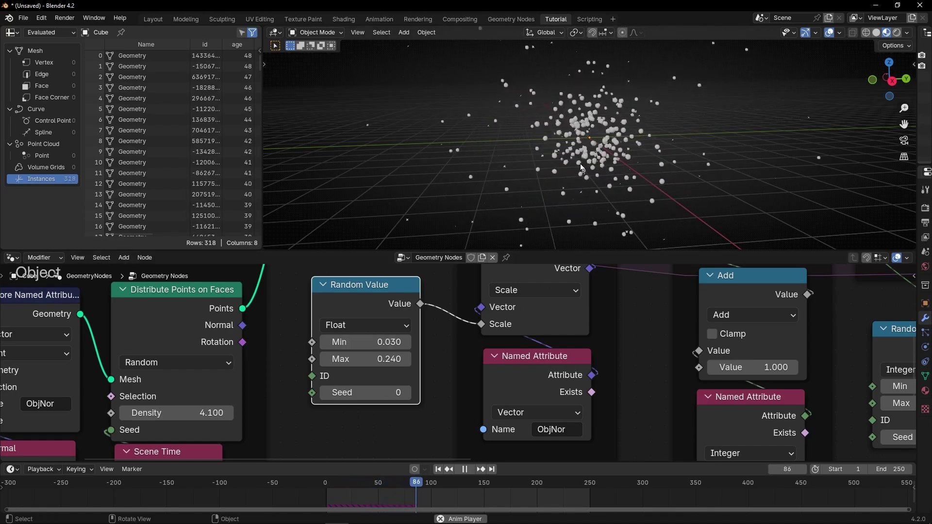
scroll(447, 320, up, 2)
drag(340, 357, 321, 358)
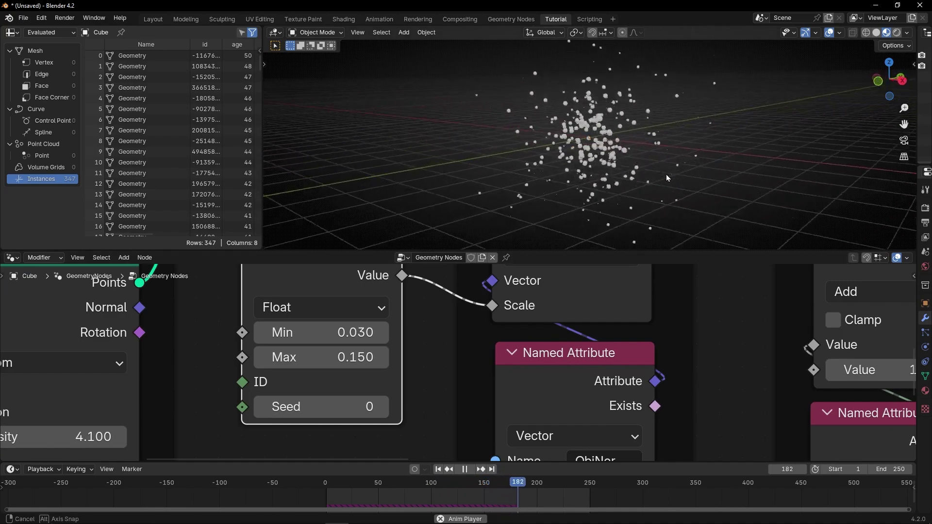
Examine the particles' randomized speeds in an enlarged 3D viewport while orbiting, and restore the full workspace
key(ctrl+space)
middle_drag(515, 270, 677, 171)
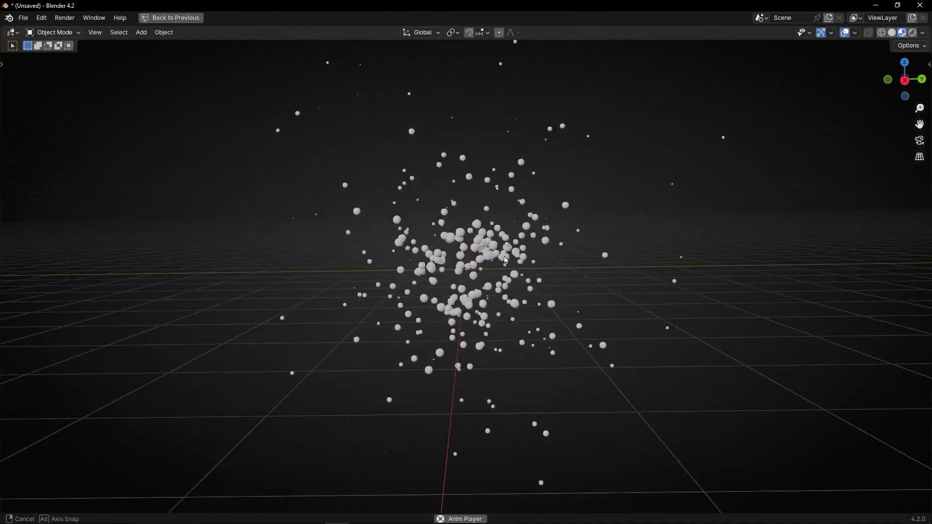
scroll(528, 243, down, 2)
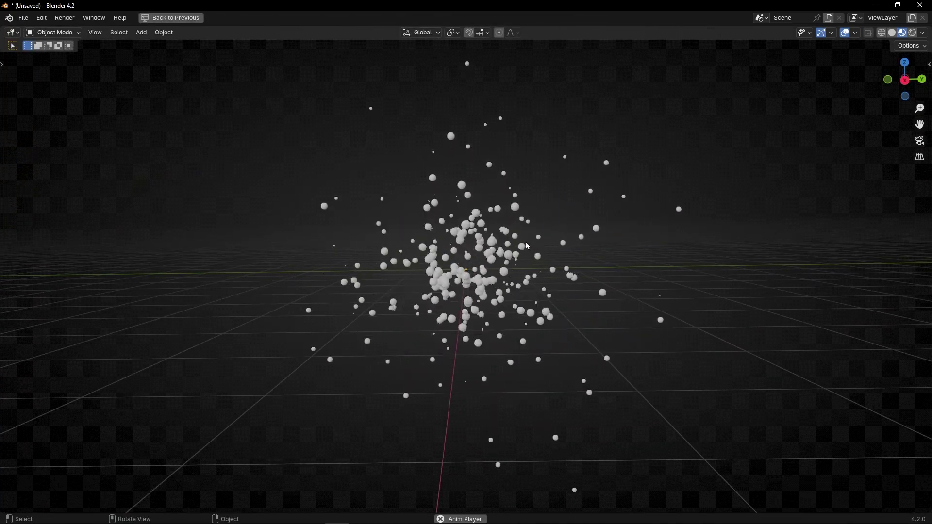
key(ctrl+space)
Review the complete node tree in an enlarged node editor, restore the workspace and play the simulation
scroll(496, 339, down, 4)
scroll(466, 344, down, 3)
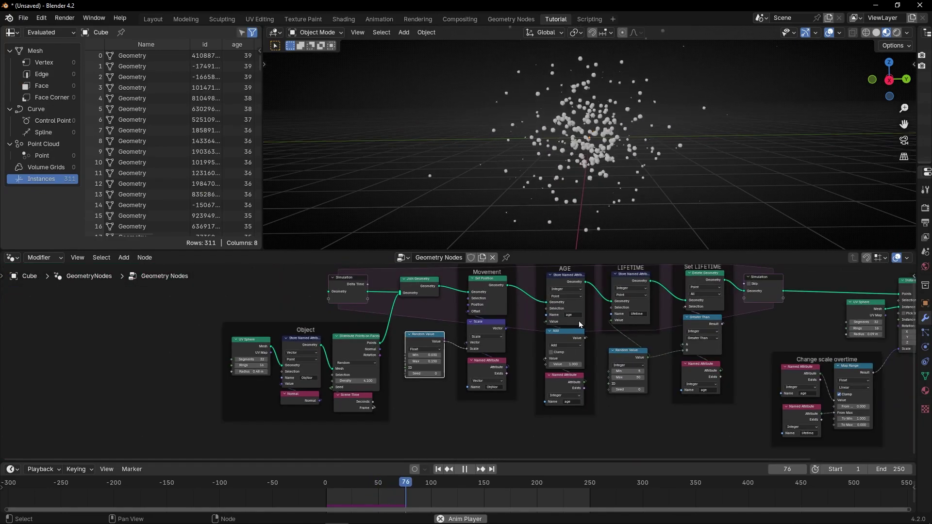
key(ctrl+space)
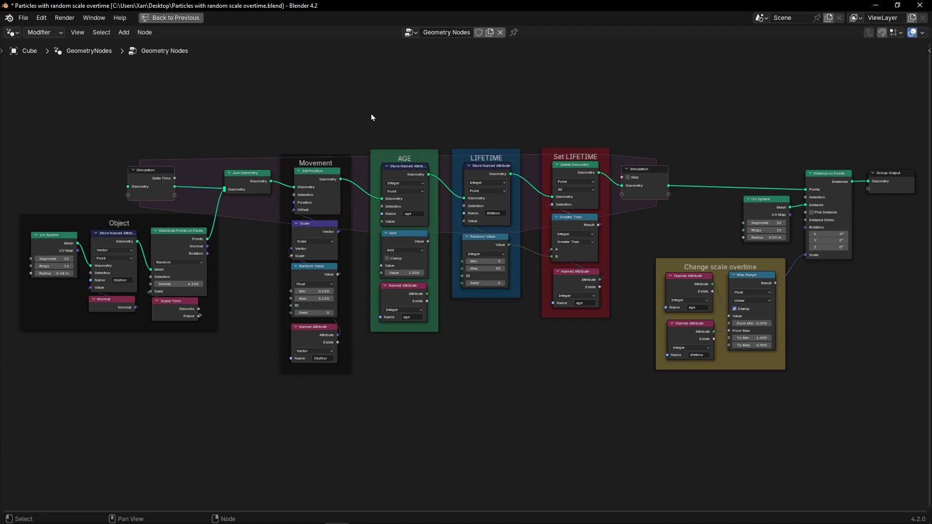
key(ctrl+space)
key(space)
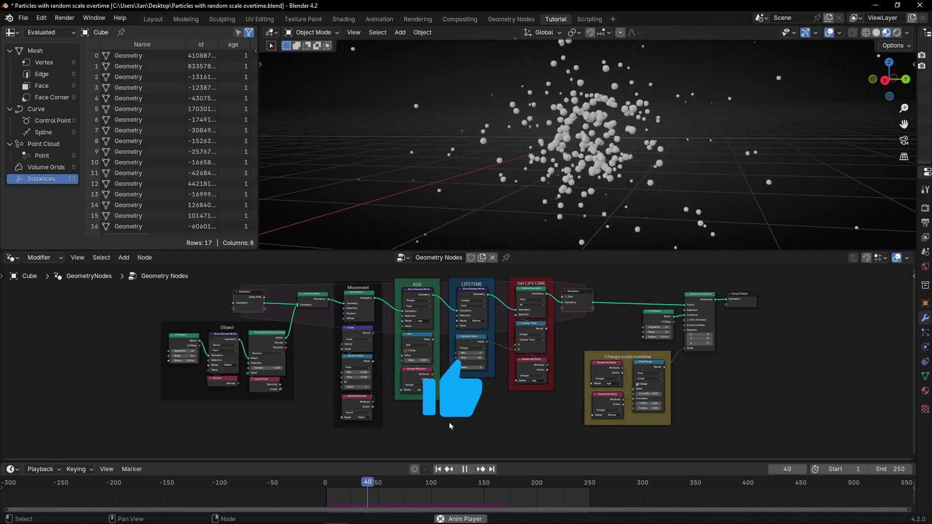